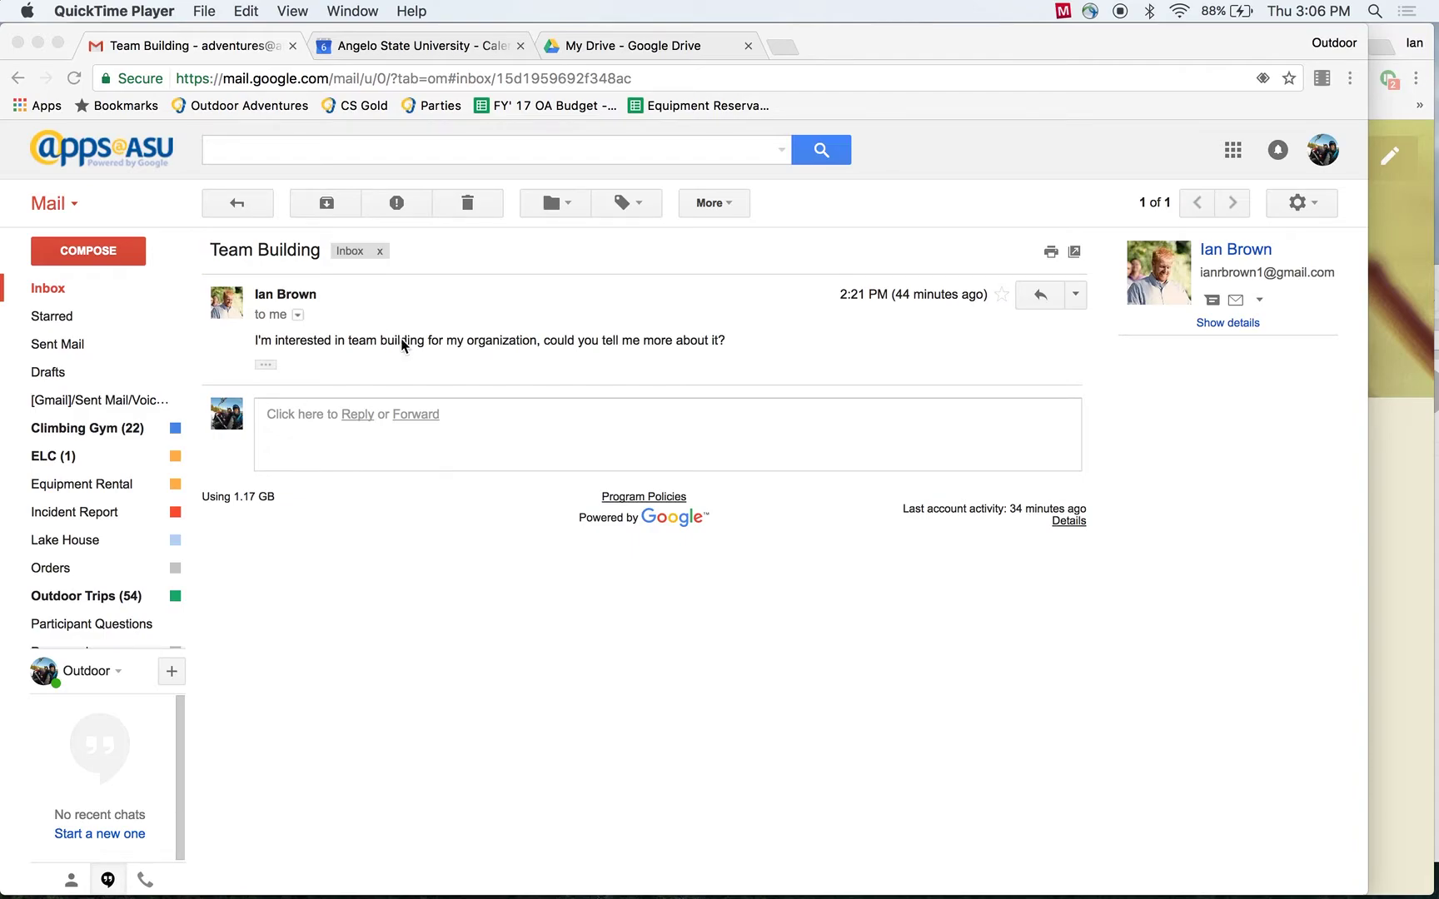
- Start a reply to the Team Building email and insert the canned response "[NONPRFT] TBE General Request"
left_click(356, 413)
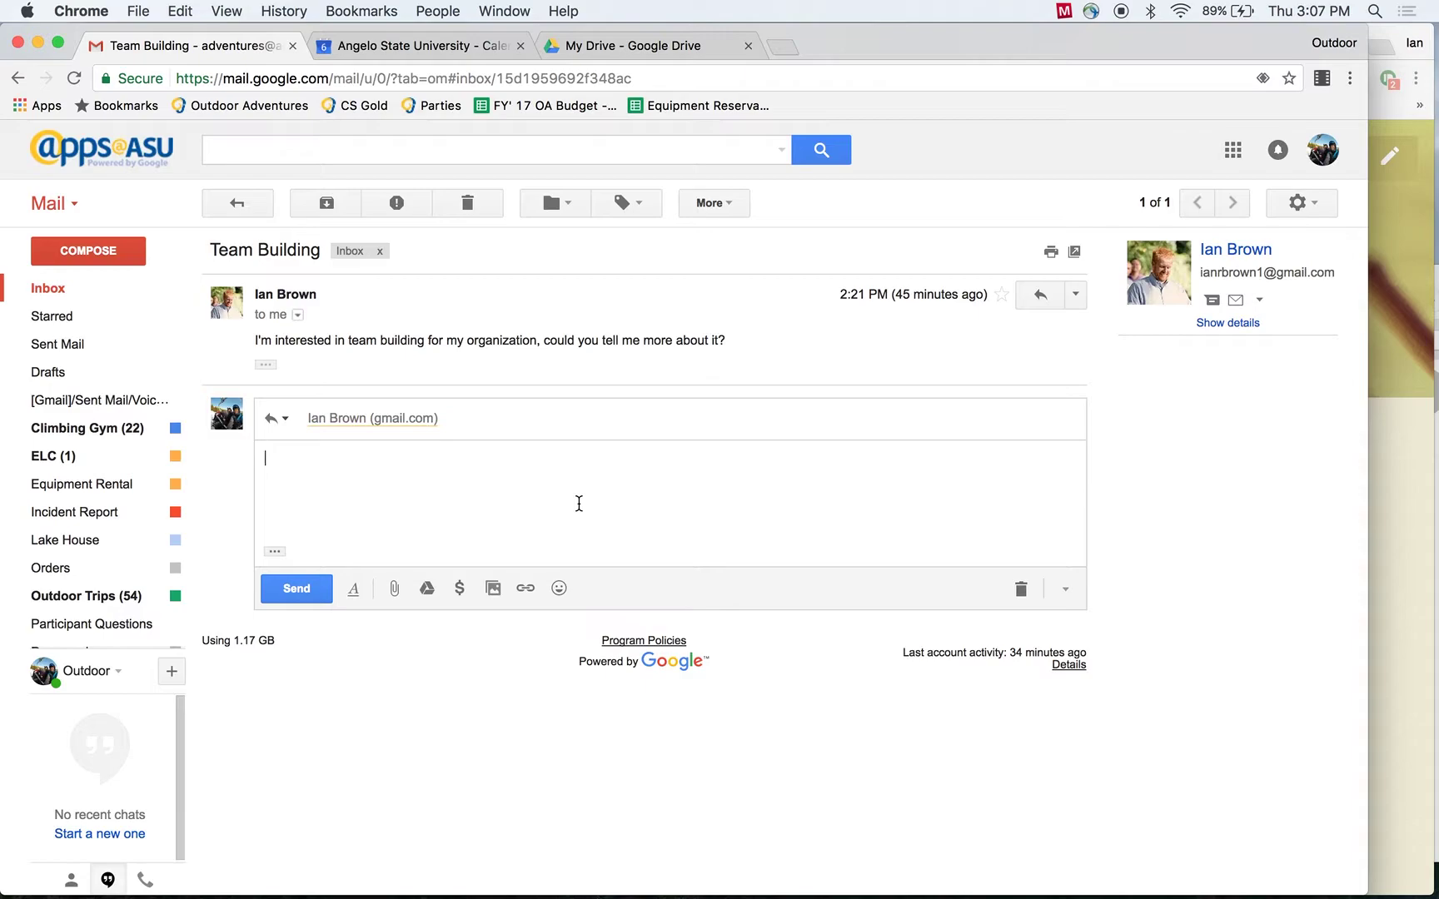
left_click(1066, 591)
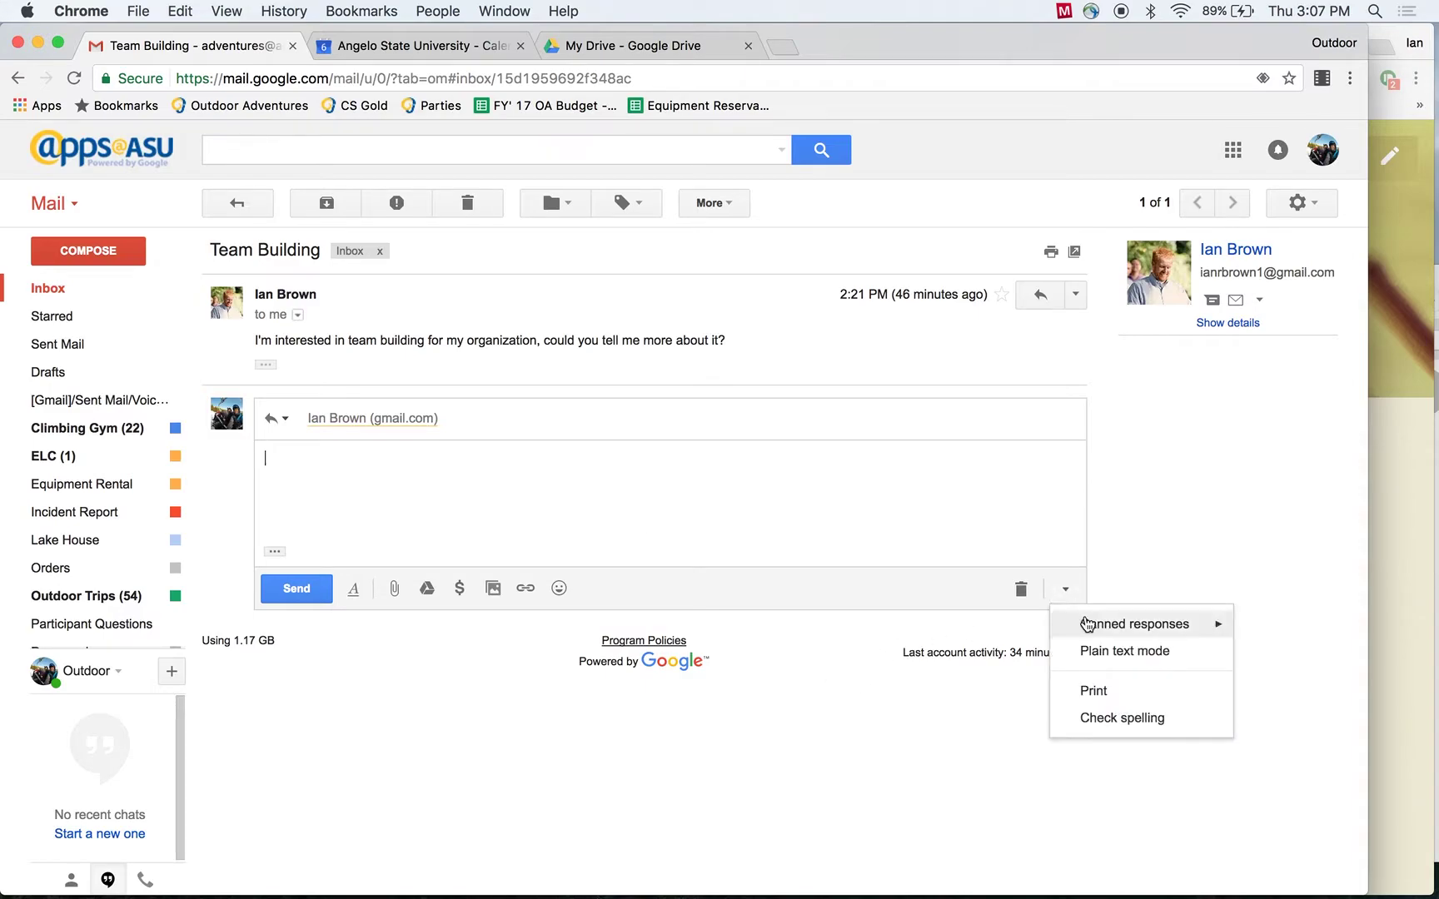
mouse_move(1091, 623)
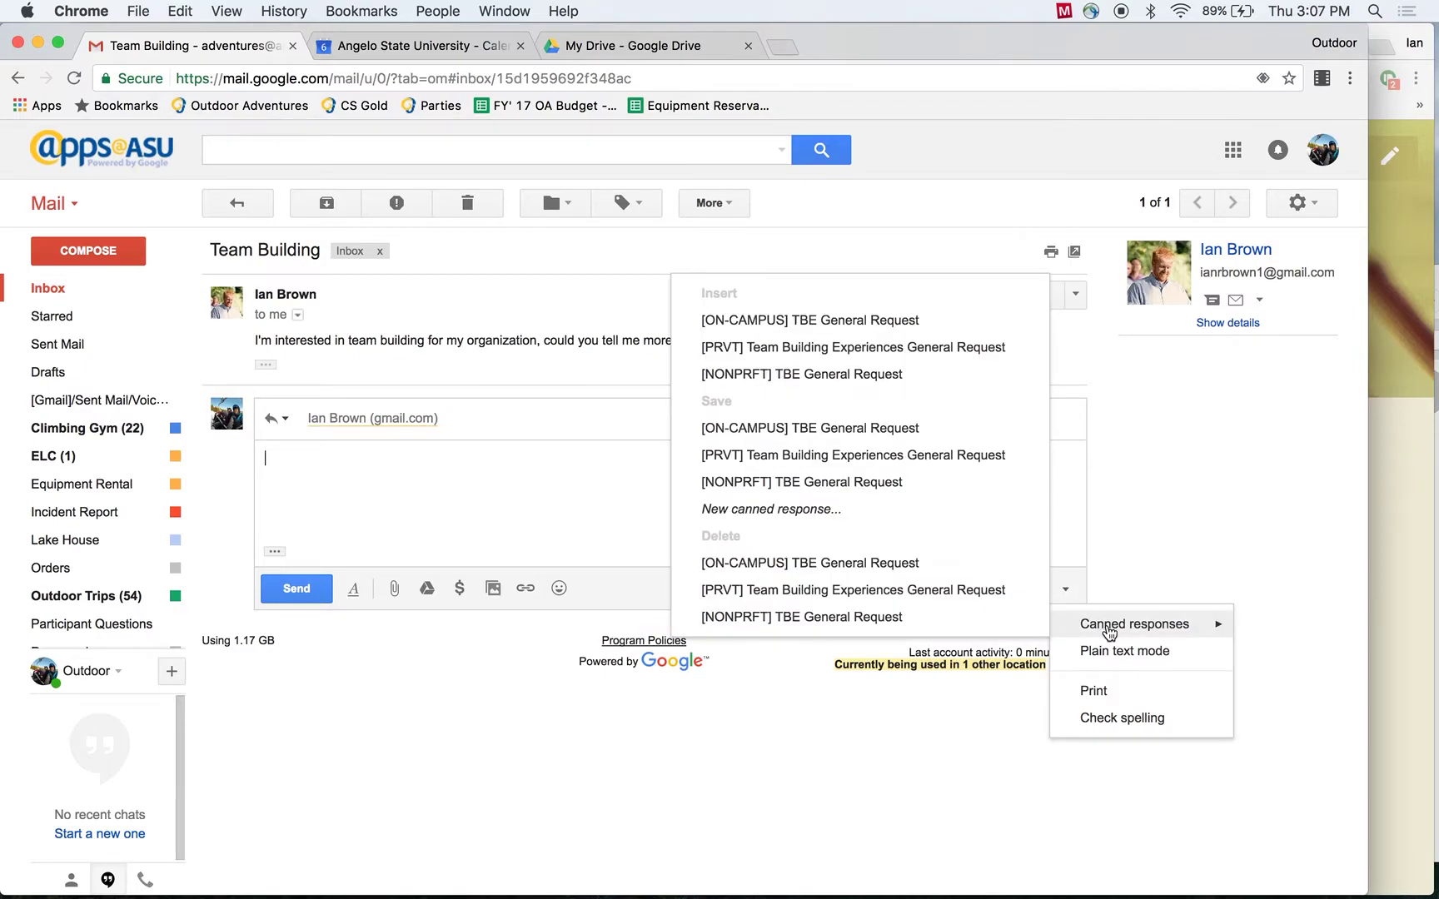
left_click(851, 381)
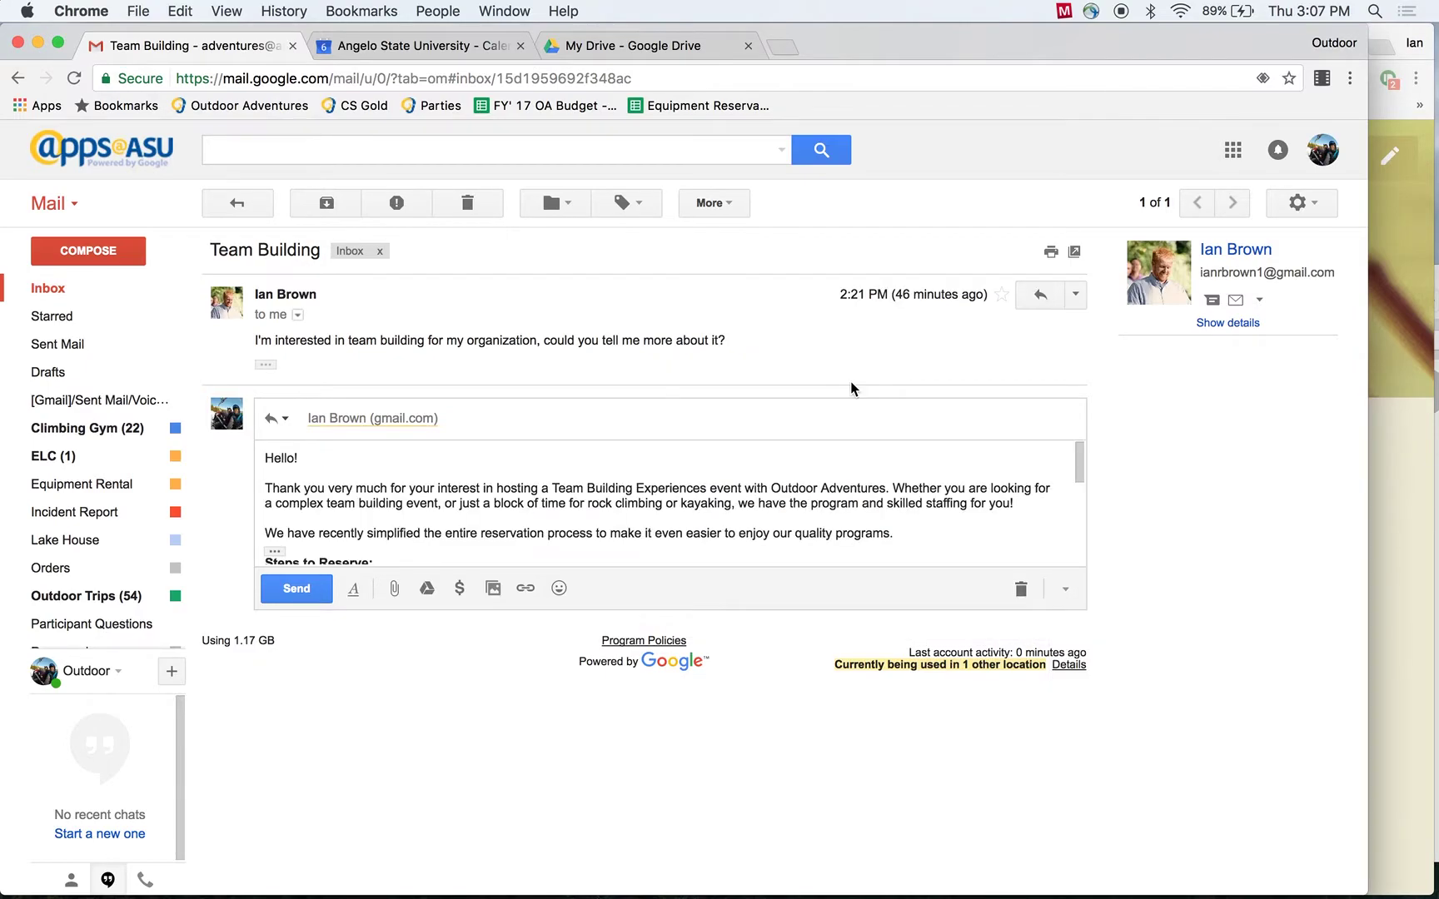
scroll(626, 487, "down", 2)
scroll(625, 487, "down", 3)
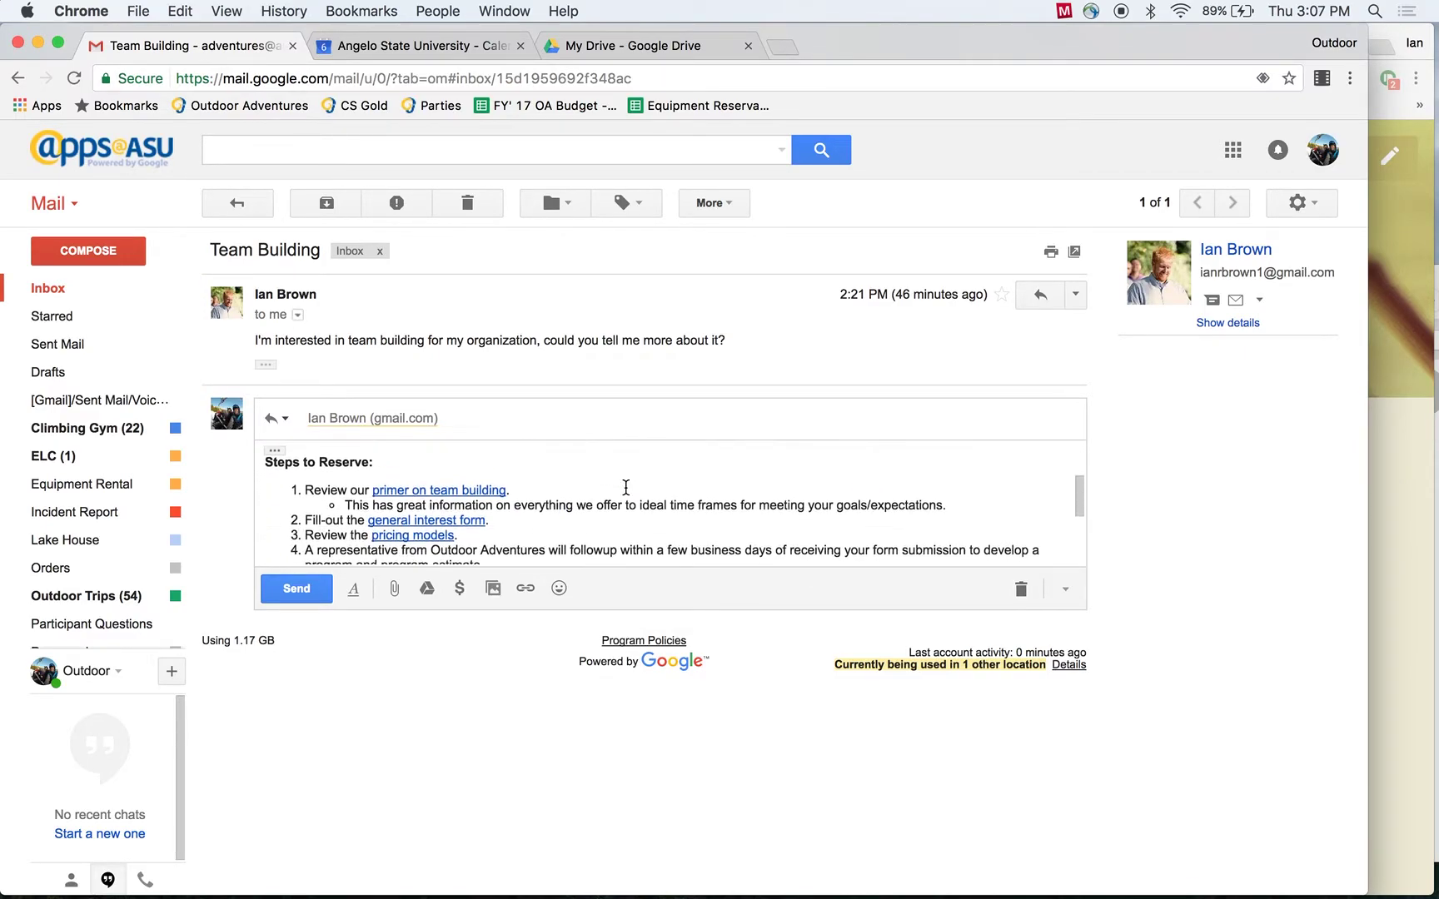
scroll(625, 487, "up", 4)
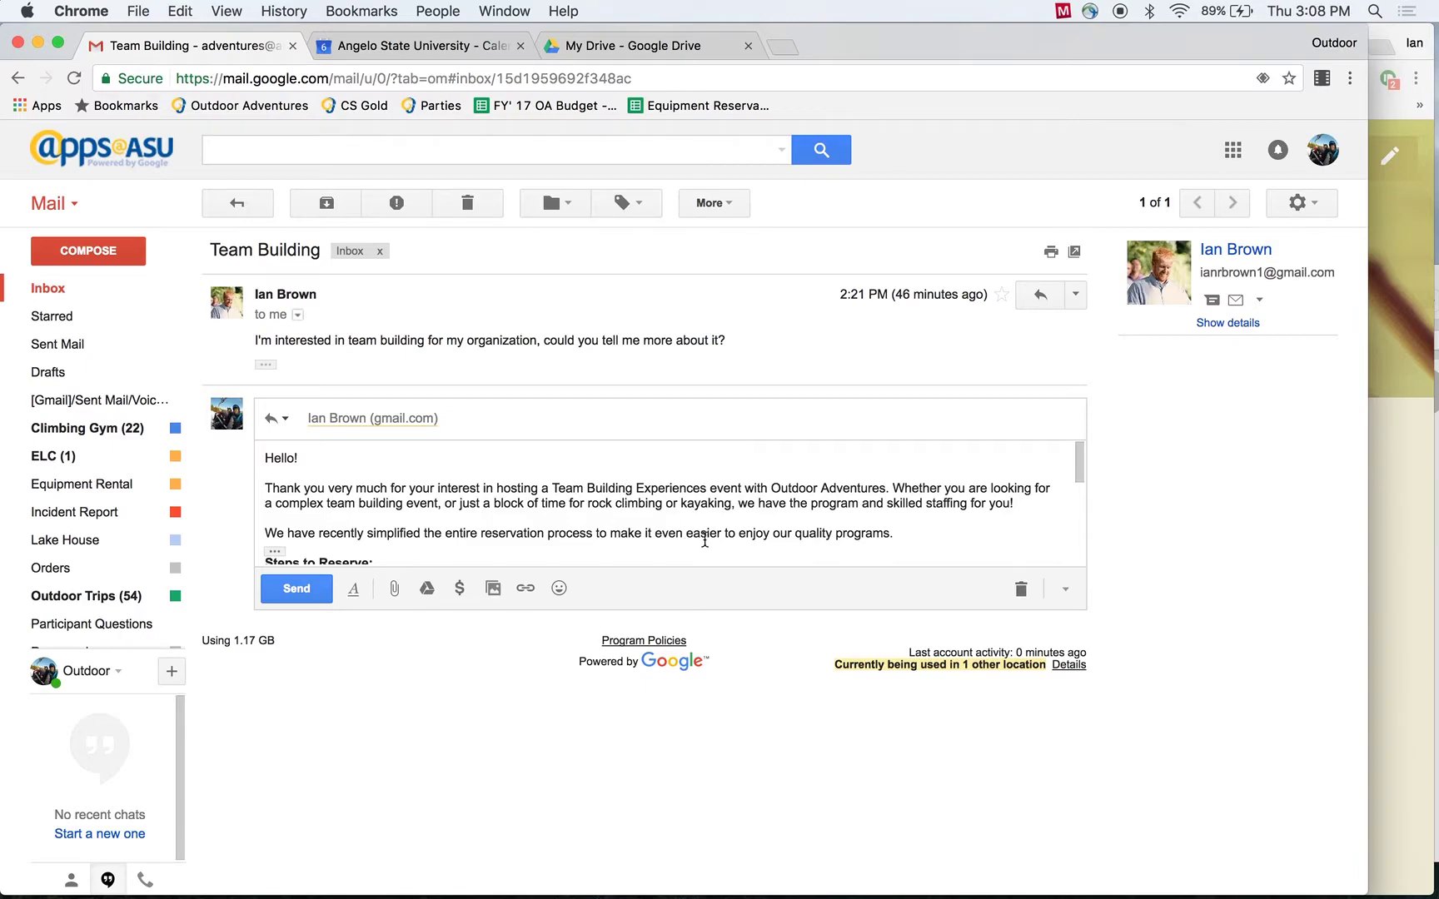
- Open the "primer on team building" link under Steps to Reserve in the reply
scroll(704, 540, "down", 3)
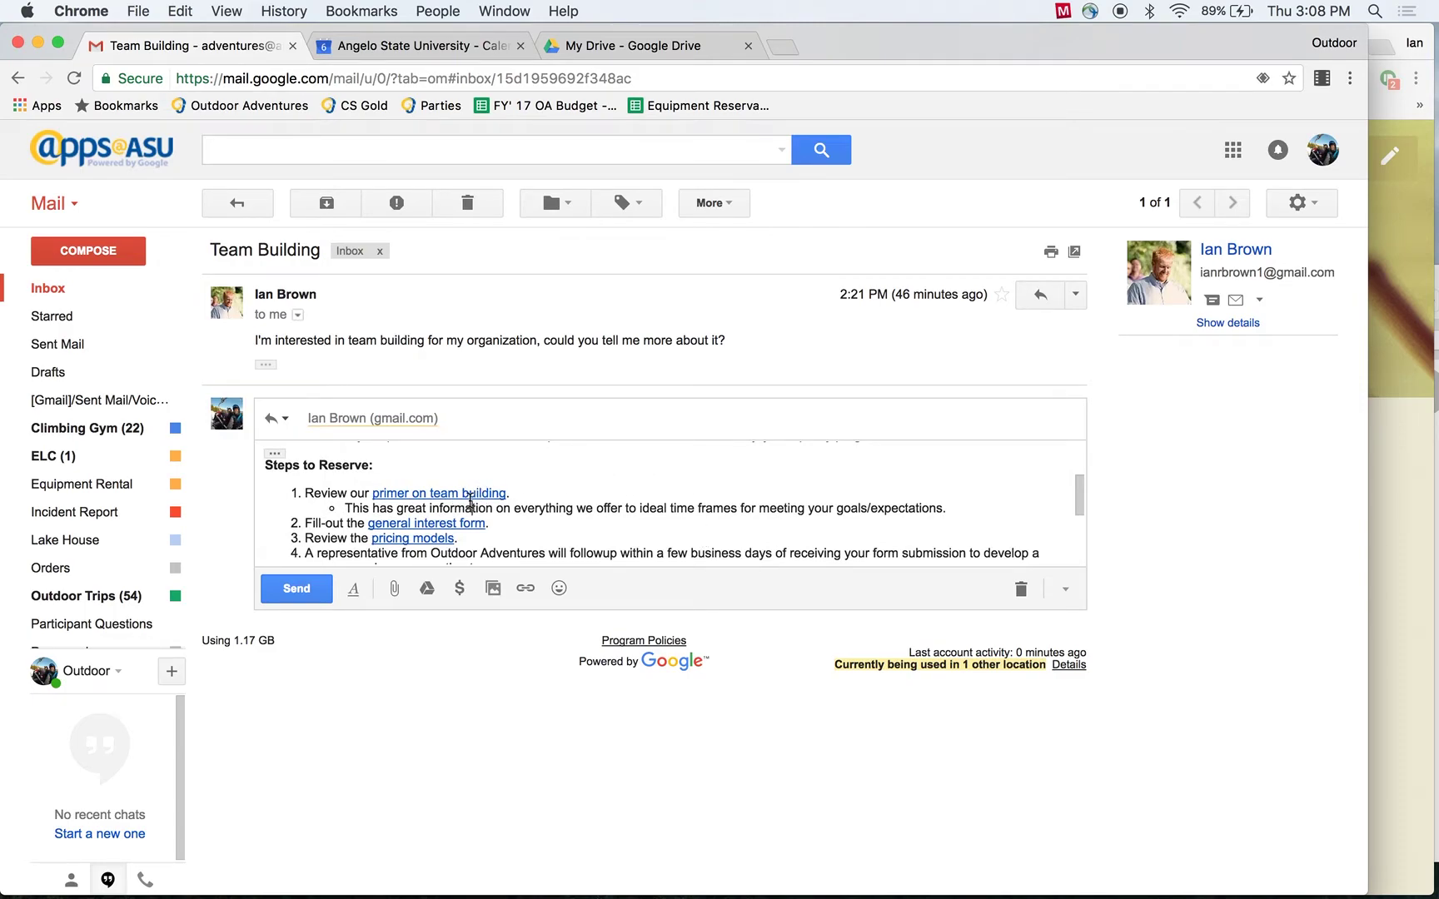
left_click(465, 492)
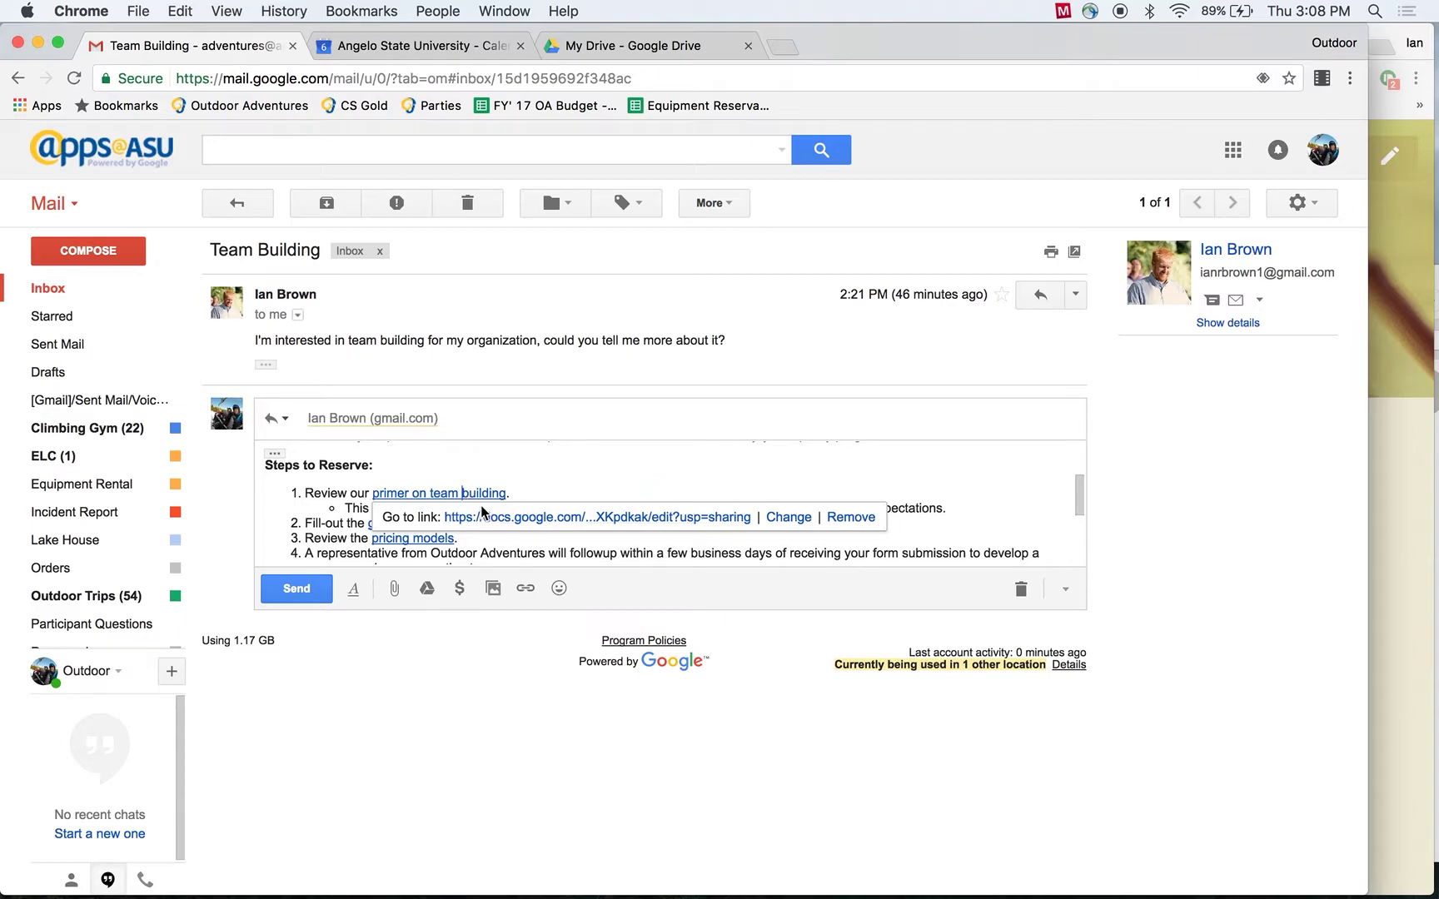
left_click(485, 516)
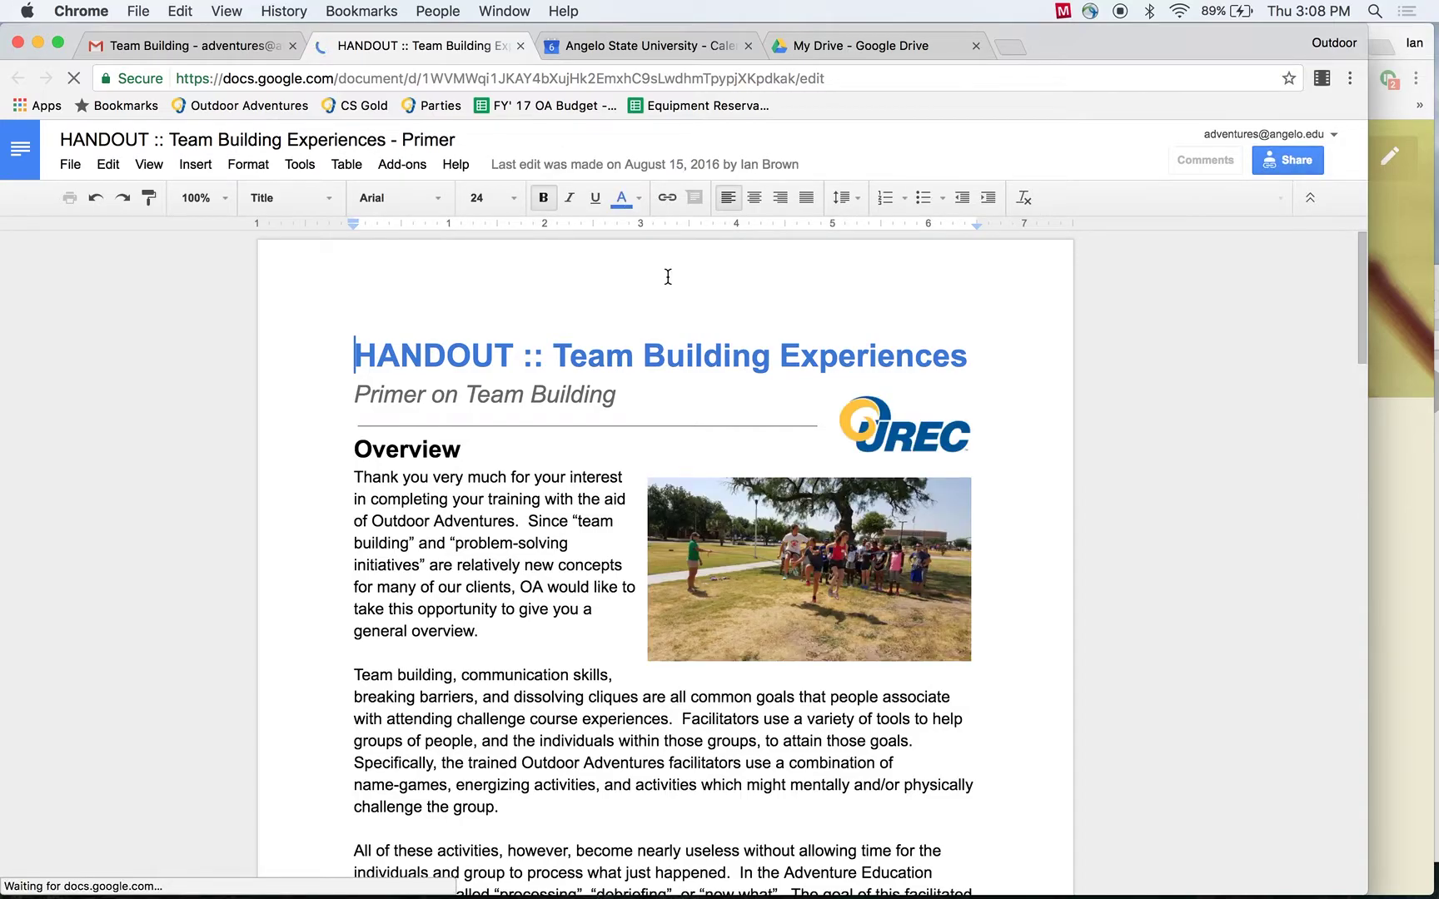
- Read through the Team Building Experiences primer, from the overview and programs offered down to the steps for reserving
scroll(621, 469, "down", 10)
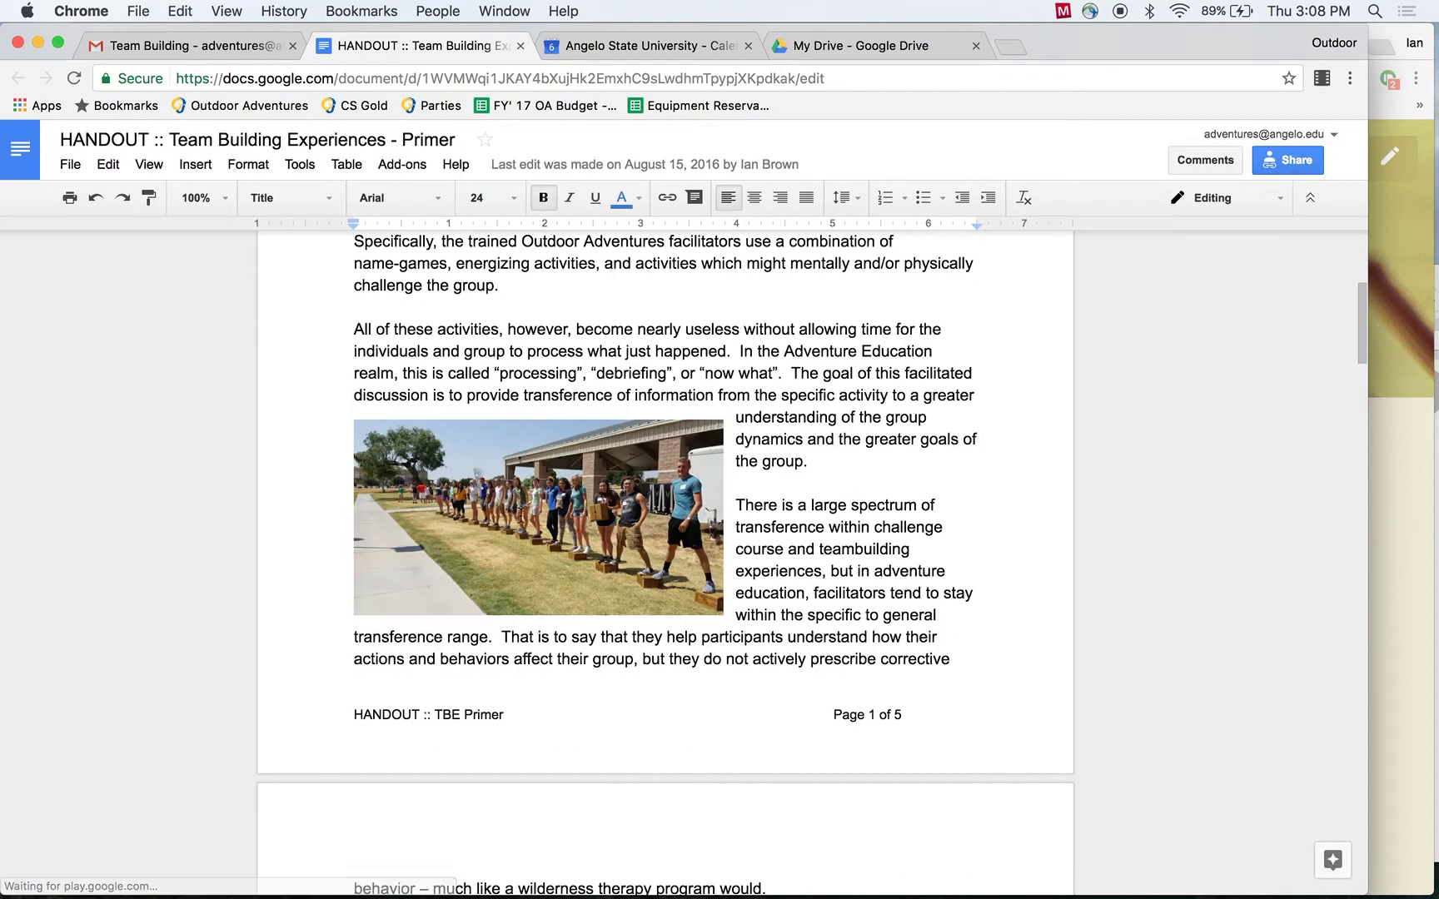
scroll(520, 516, "down", 3)
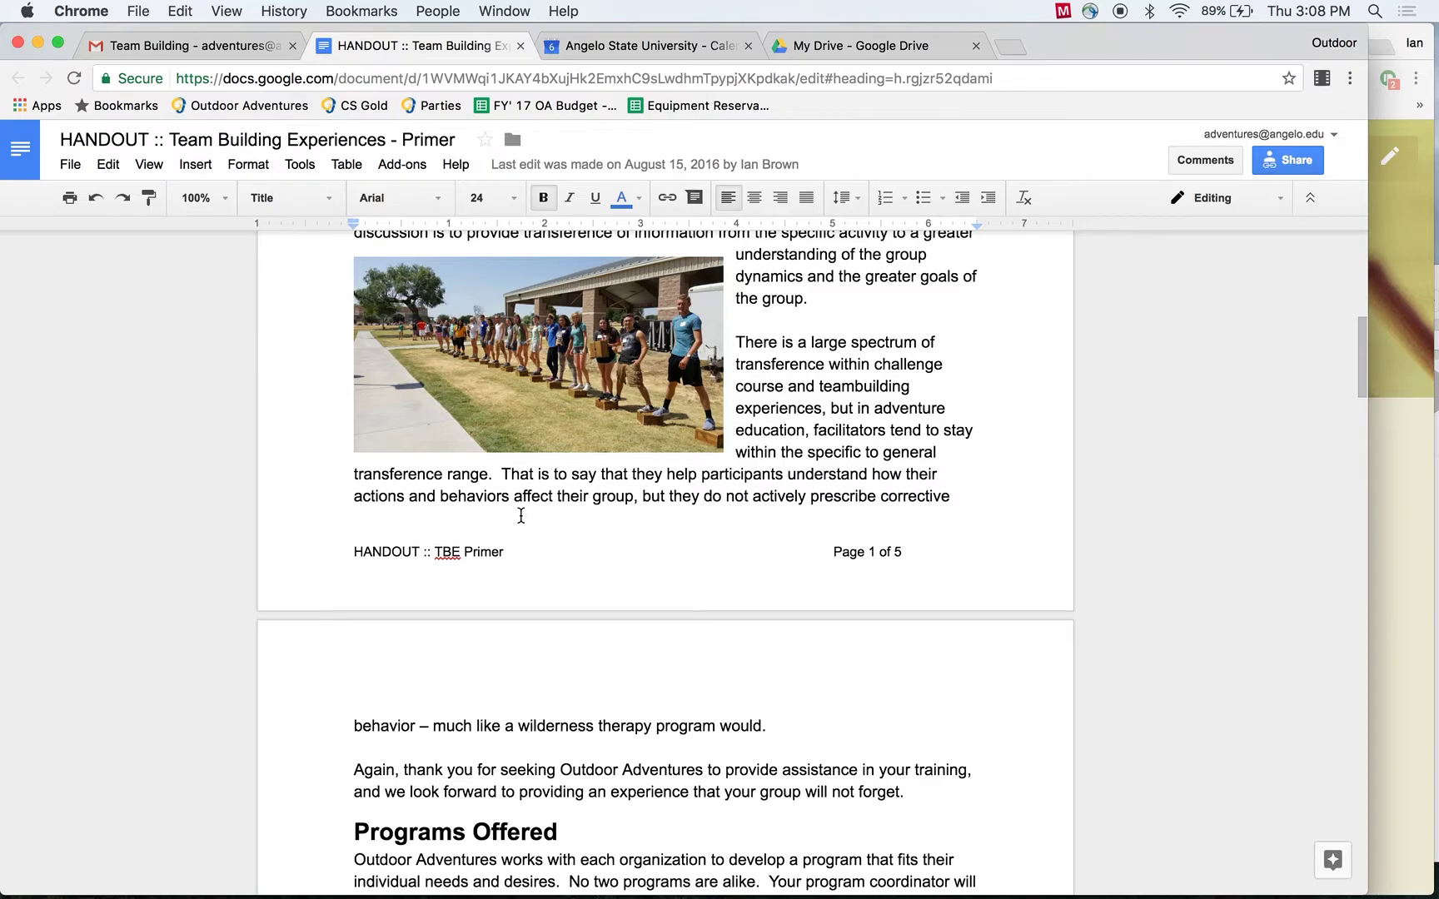
scroll(520, 516, "down", 11)
scroll(520, 516, "down", 7)
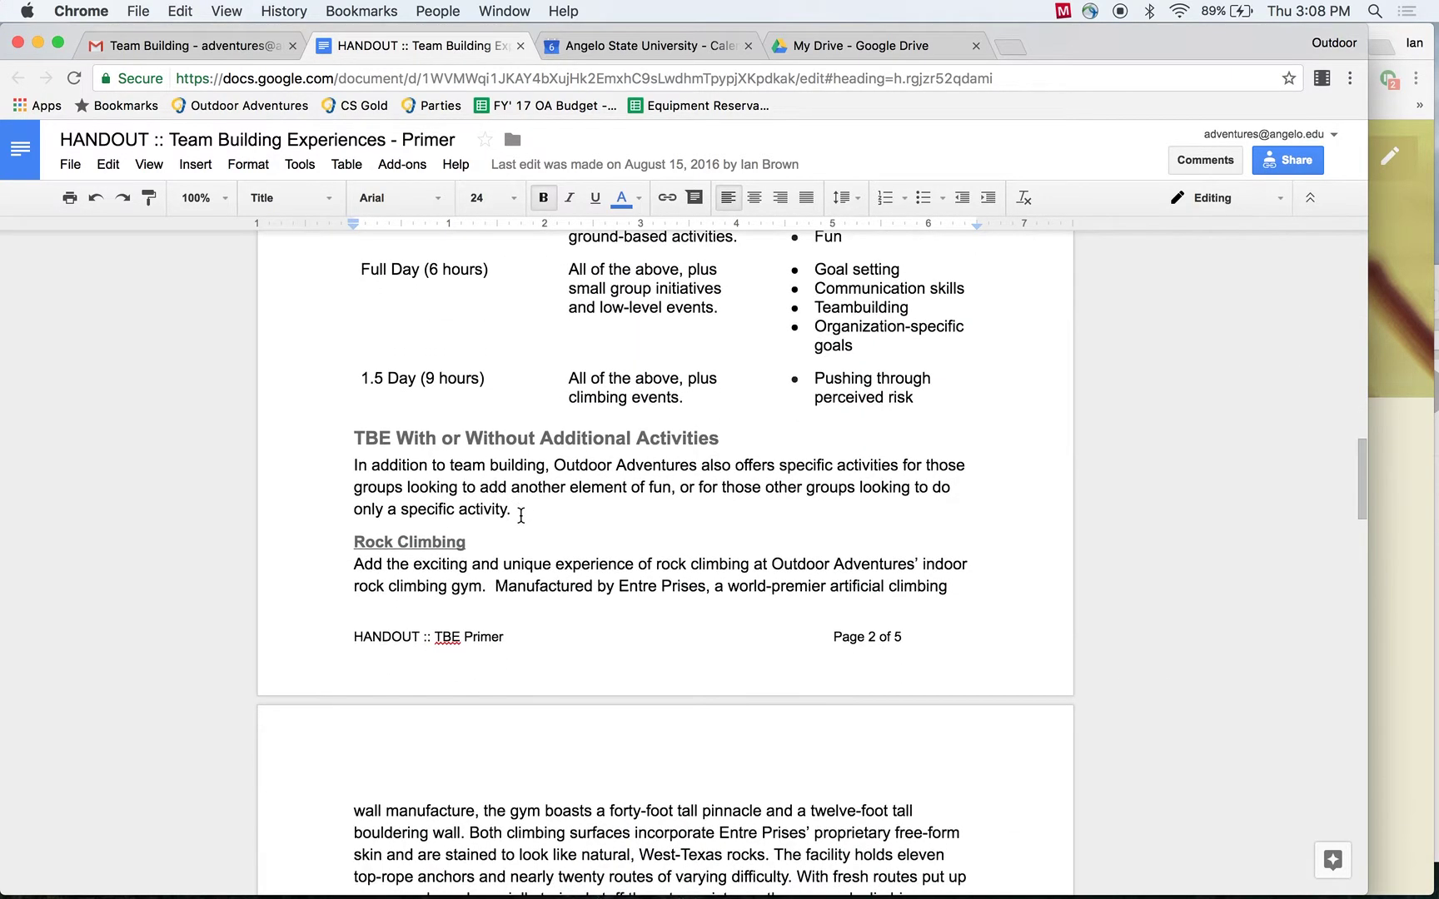
scroll(520, 516, "down", 18)
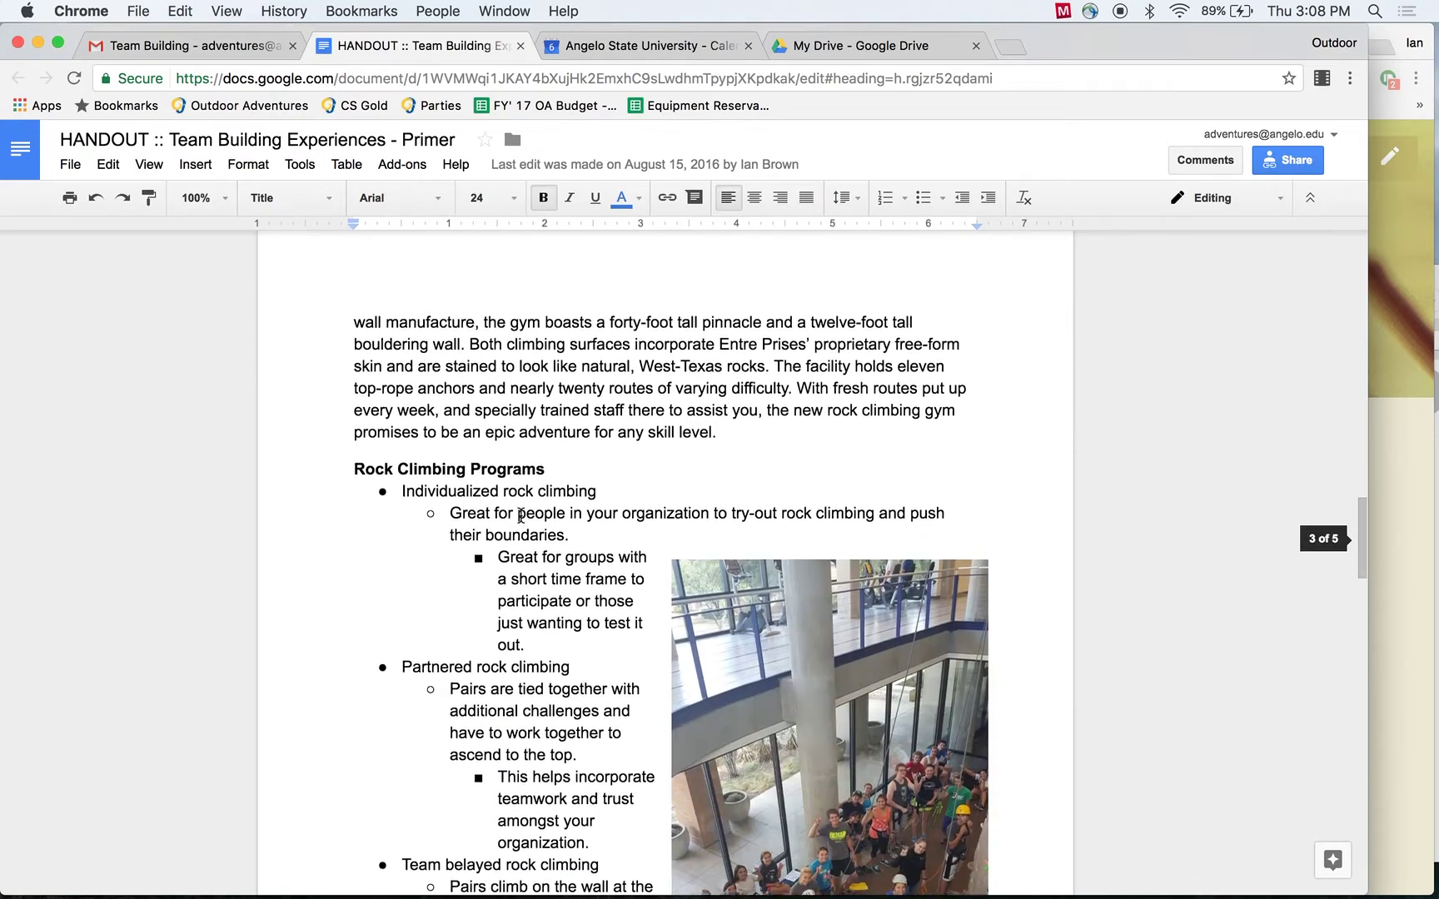
scroll(521, 516, "down", 7)
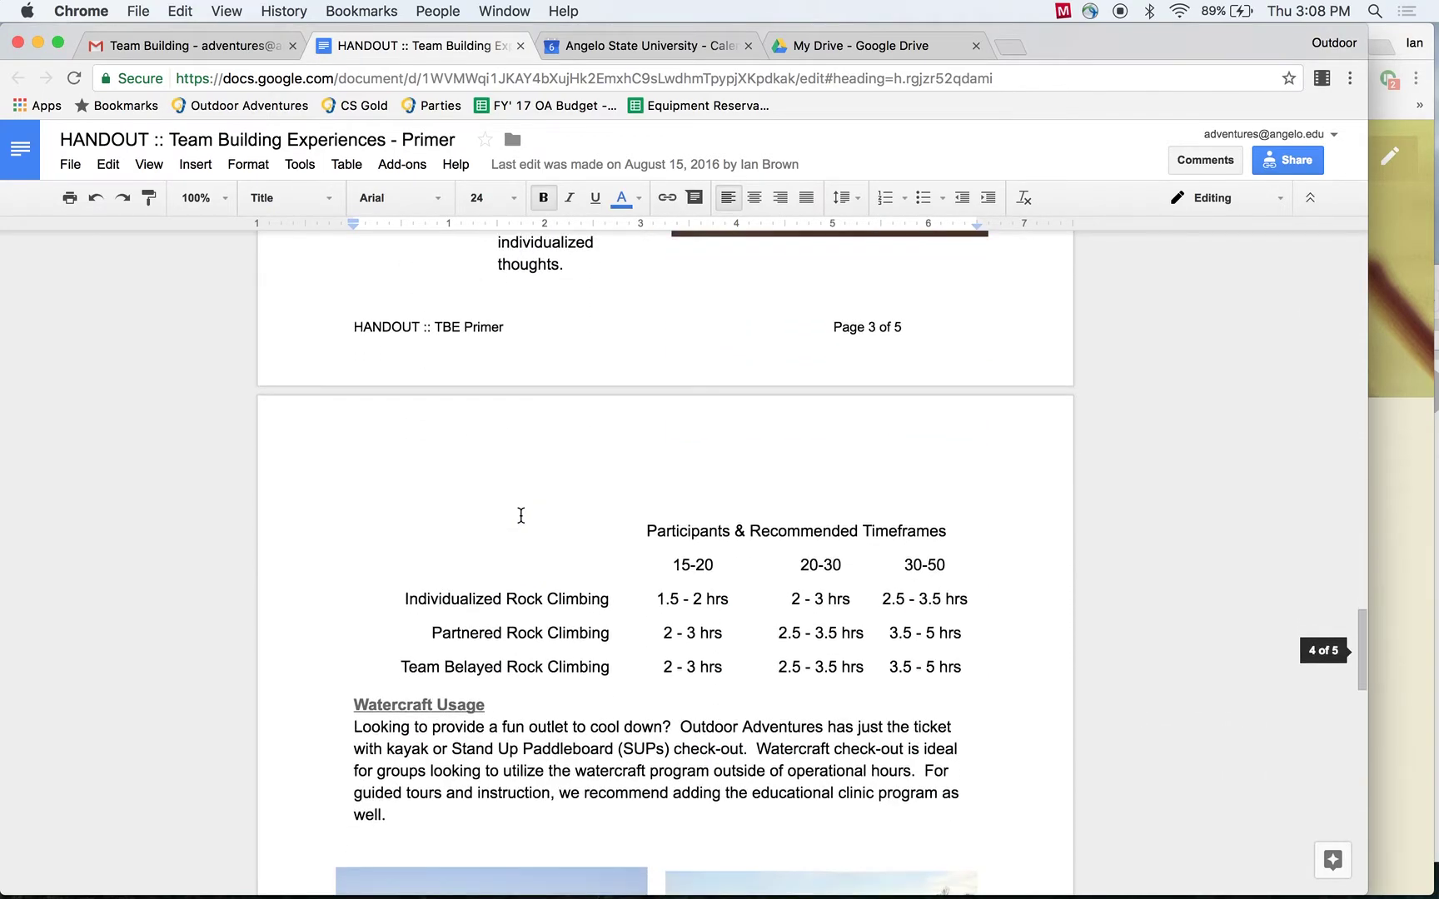
scroll(520, 516, "down", 6)
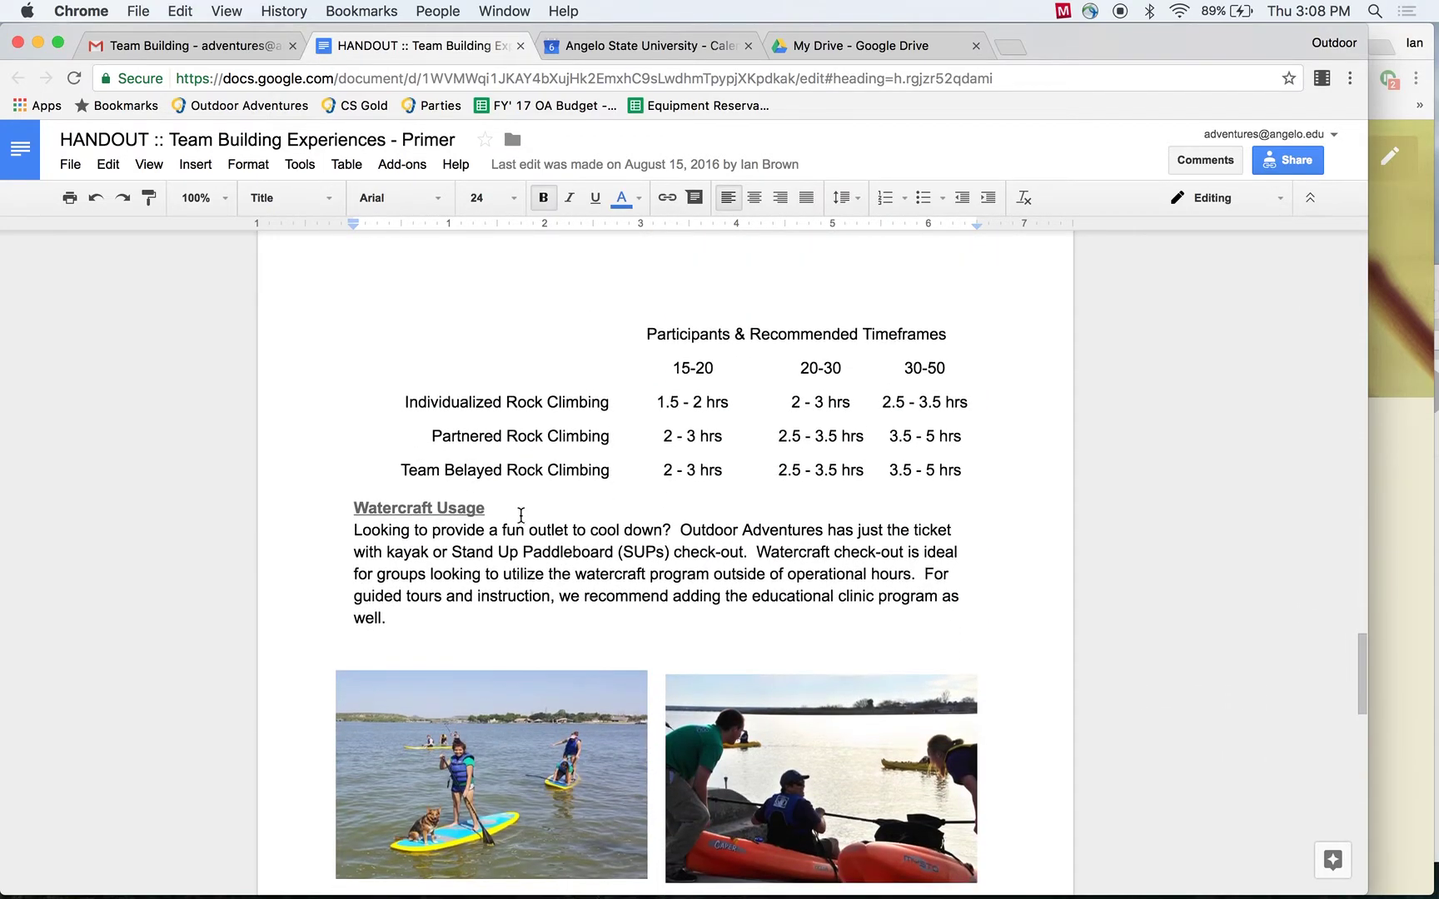
scroll(521, 515, "down", 8)
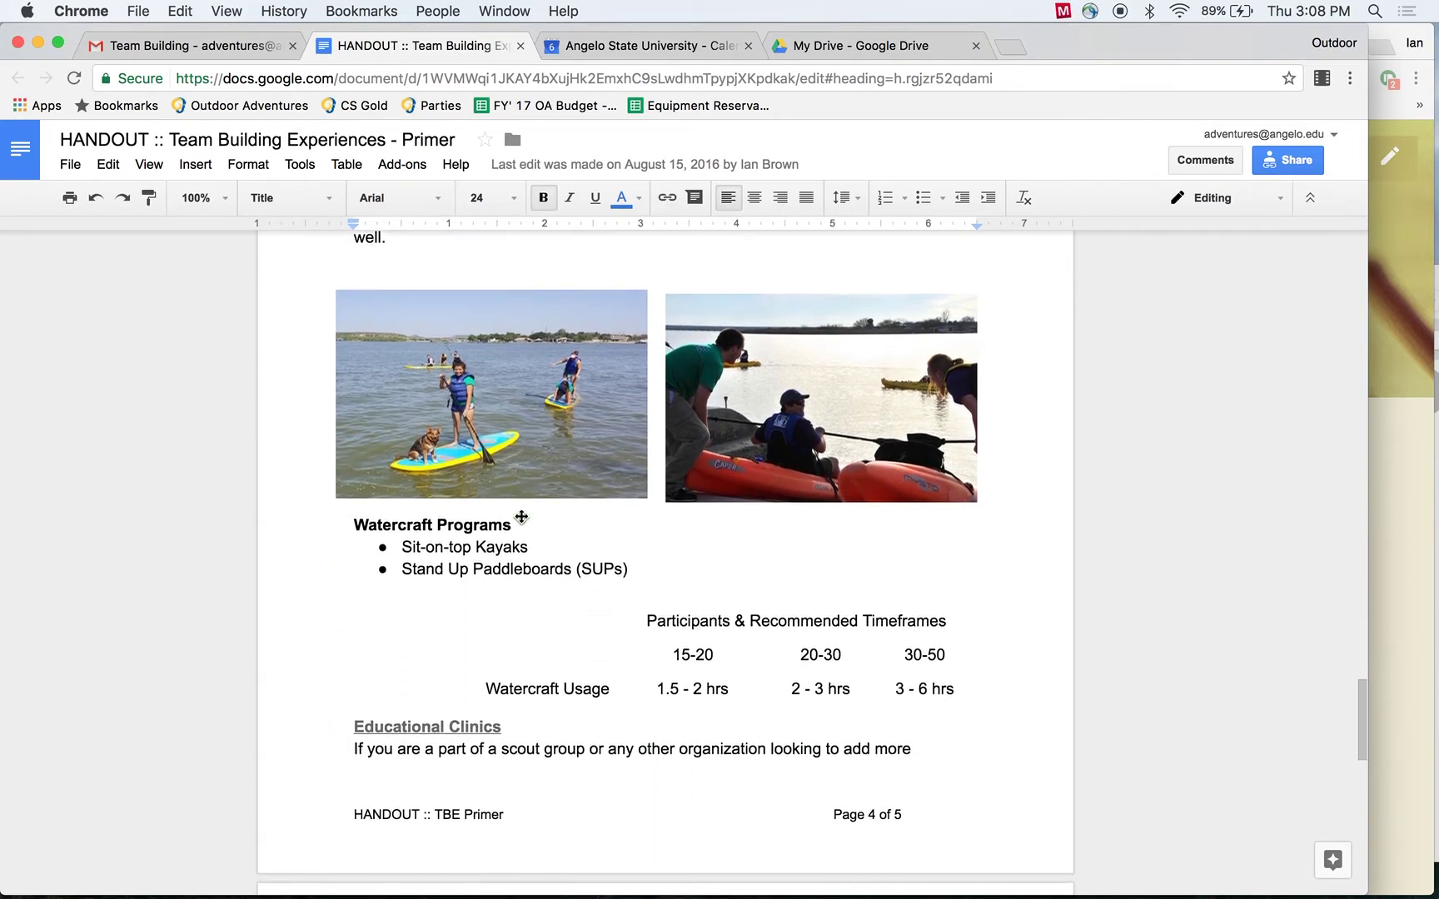
scroll(520, 515, "down", 9)
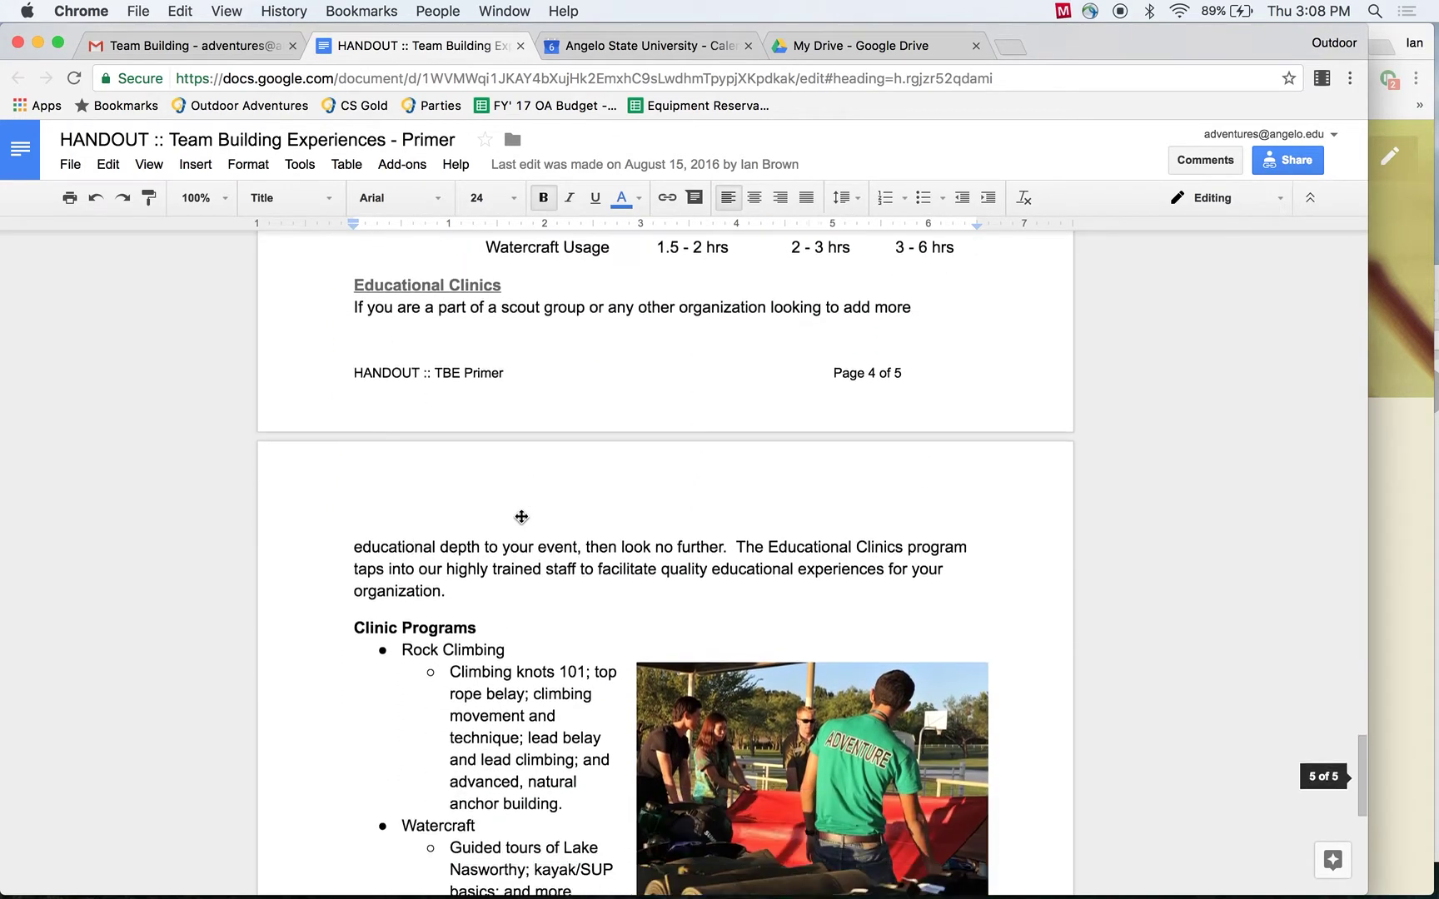
scroll(520, 515, "down", 1)
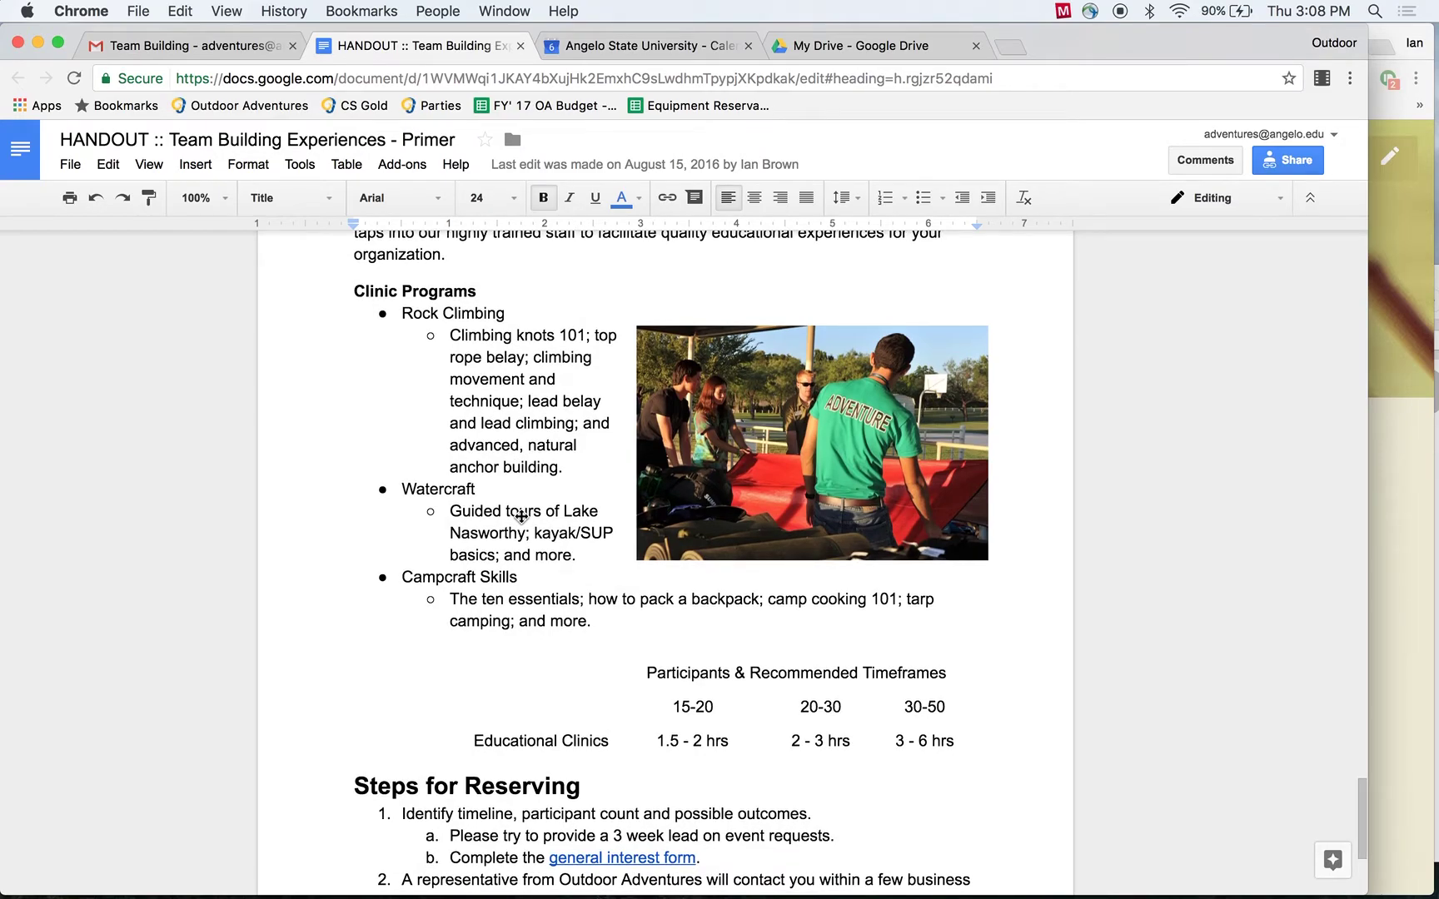
scroll(520, 515, "down", 5)
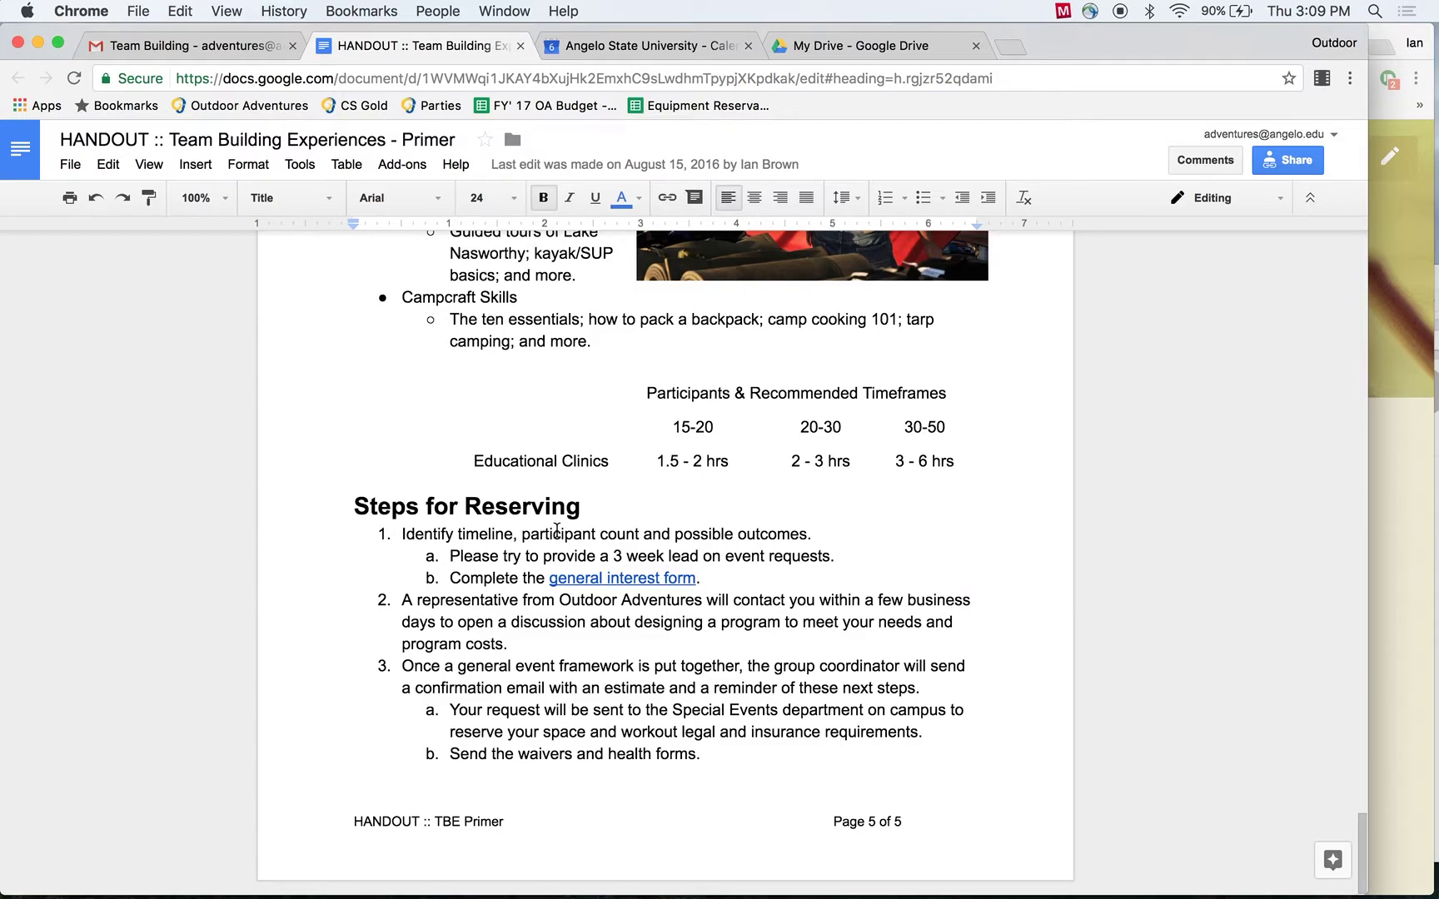
- Open the general interest form linked under Steps for Reserving and examine its contact and organization questions
left_click(615, 575)
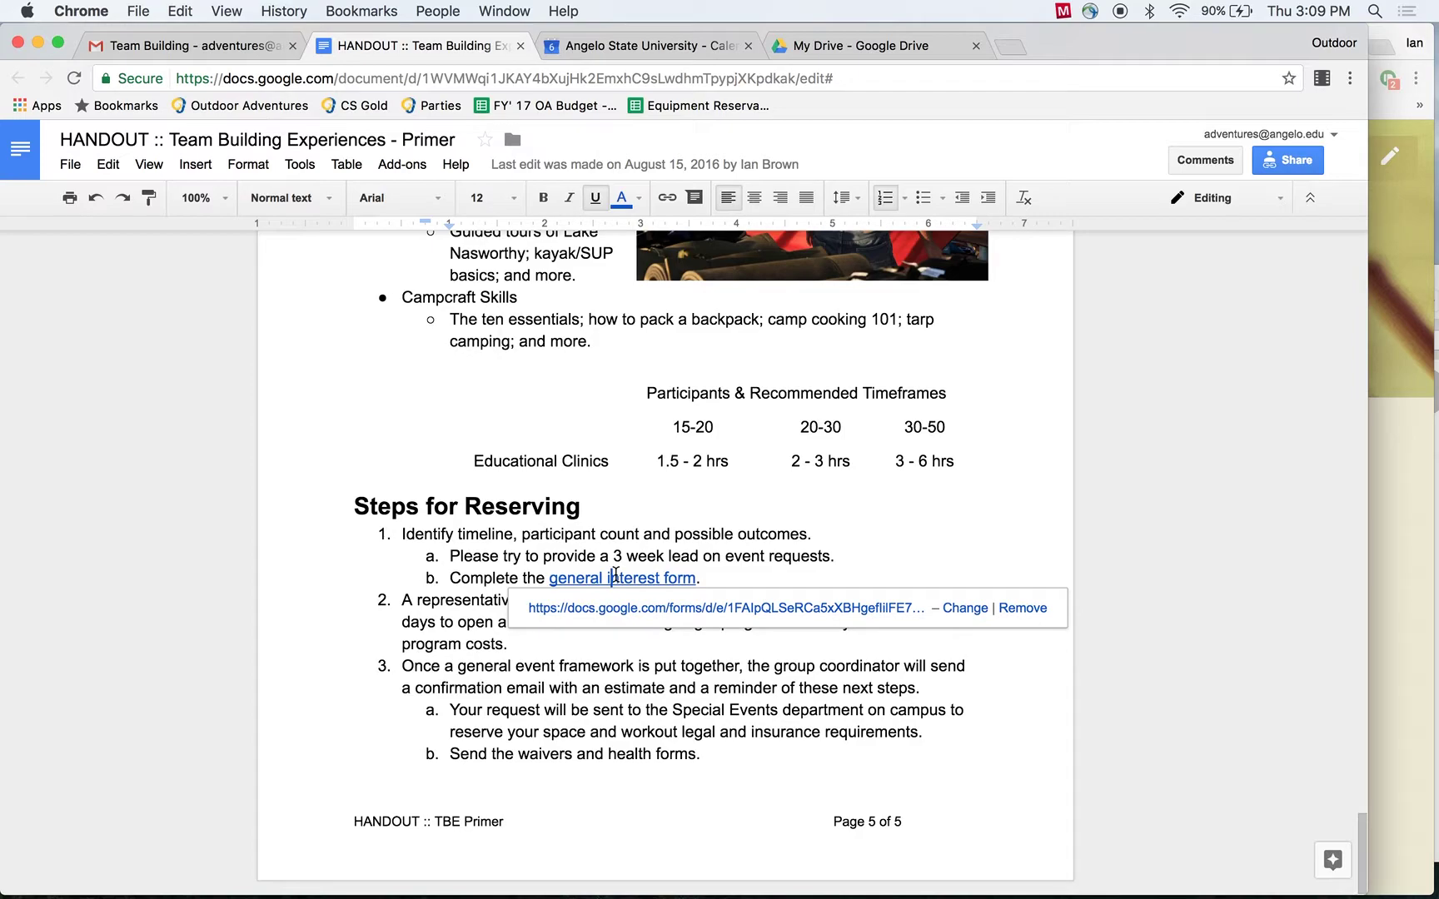
left_click(638, 615)
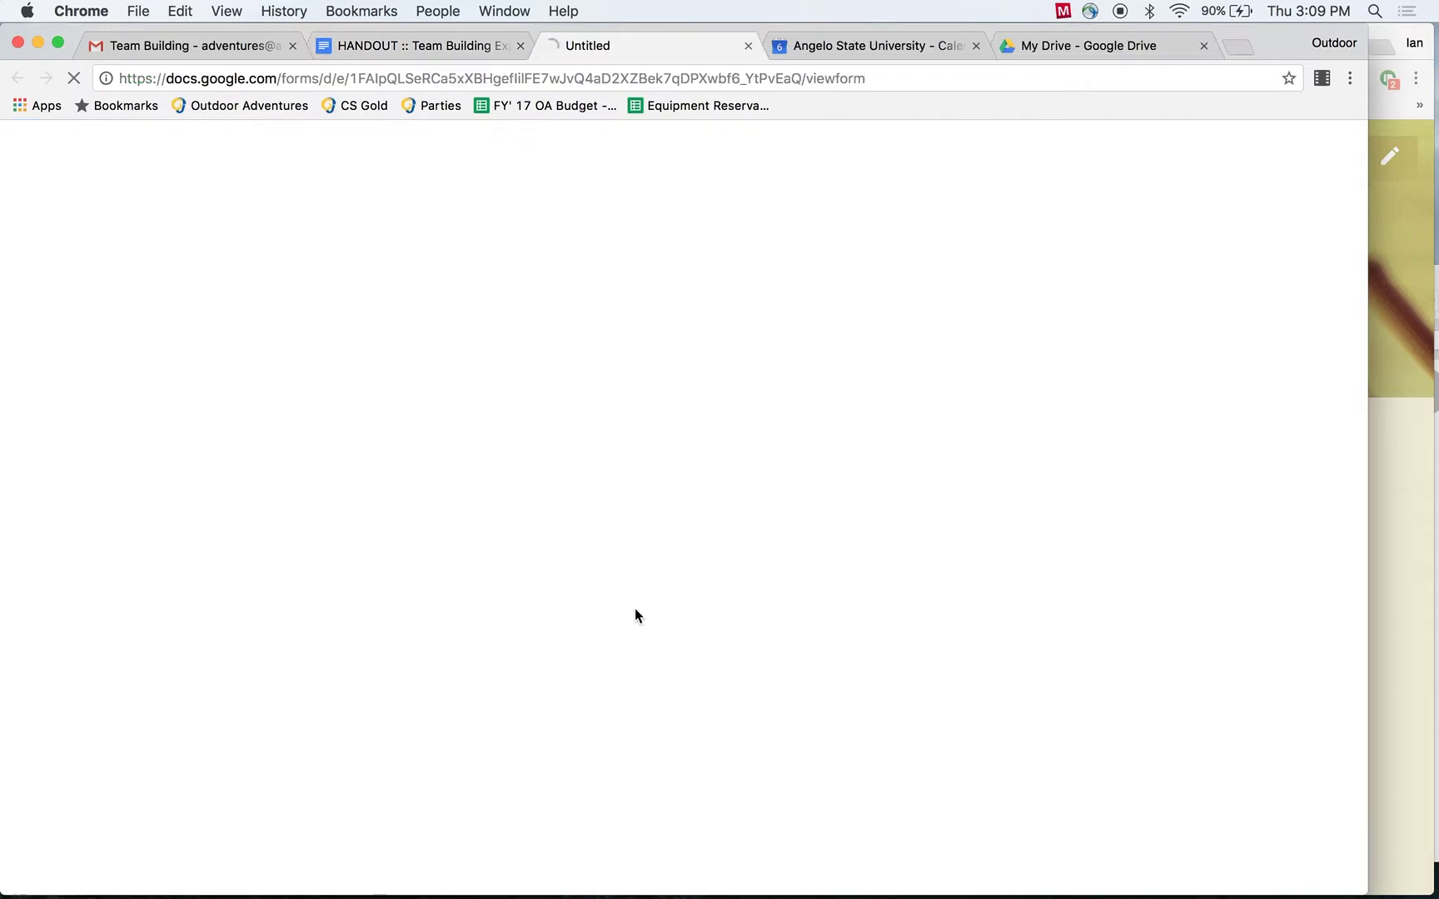
scroll(577, 541, "down", 5)
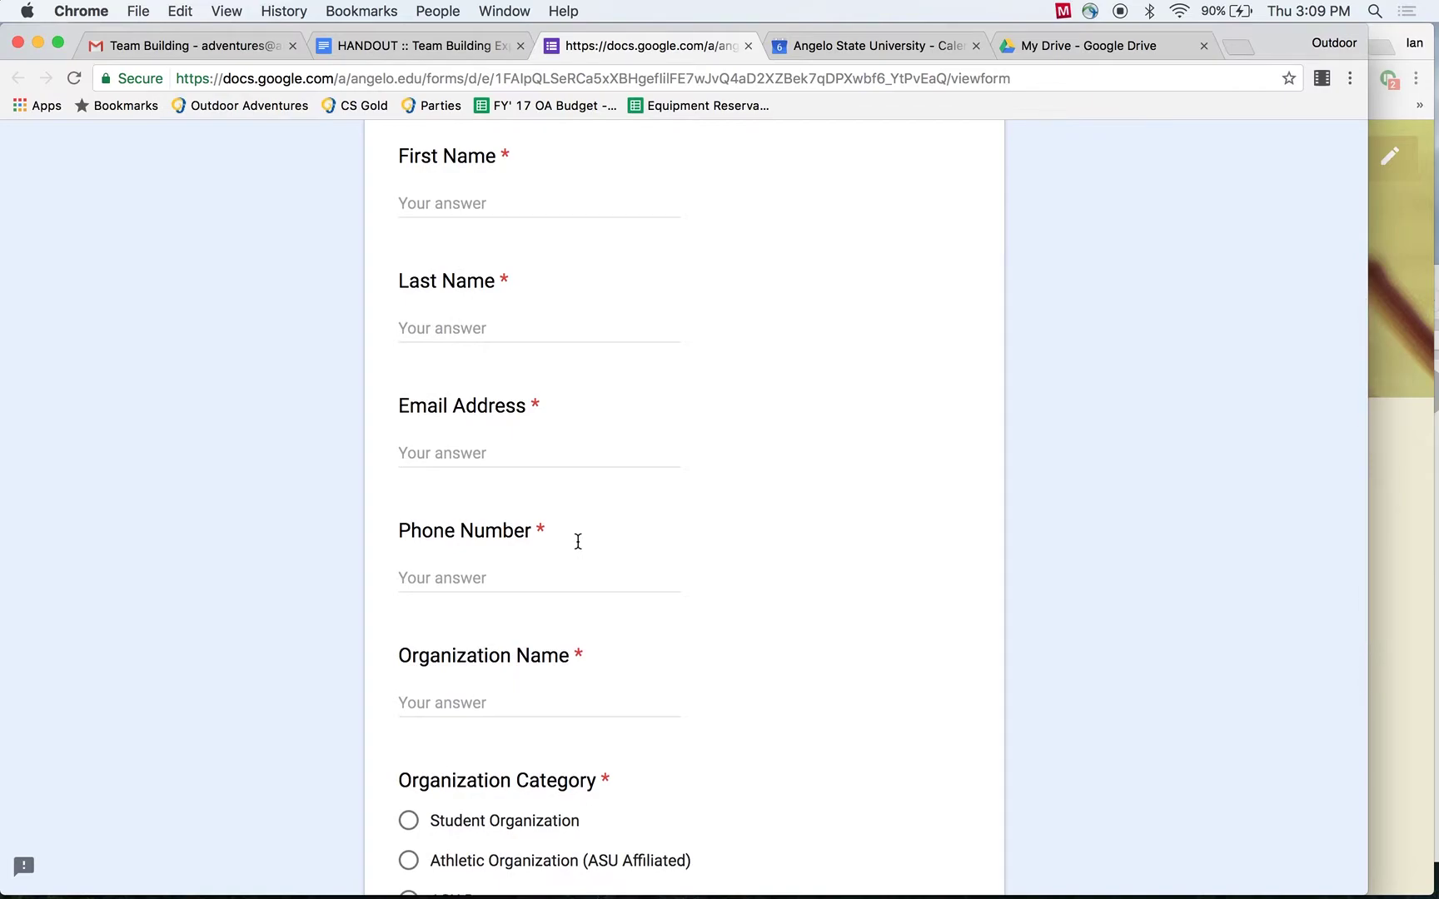
scroll(578, 541, "down", 5)
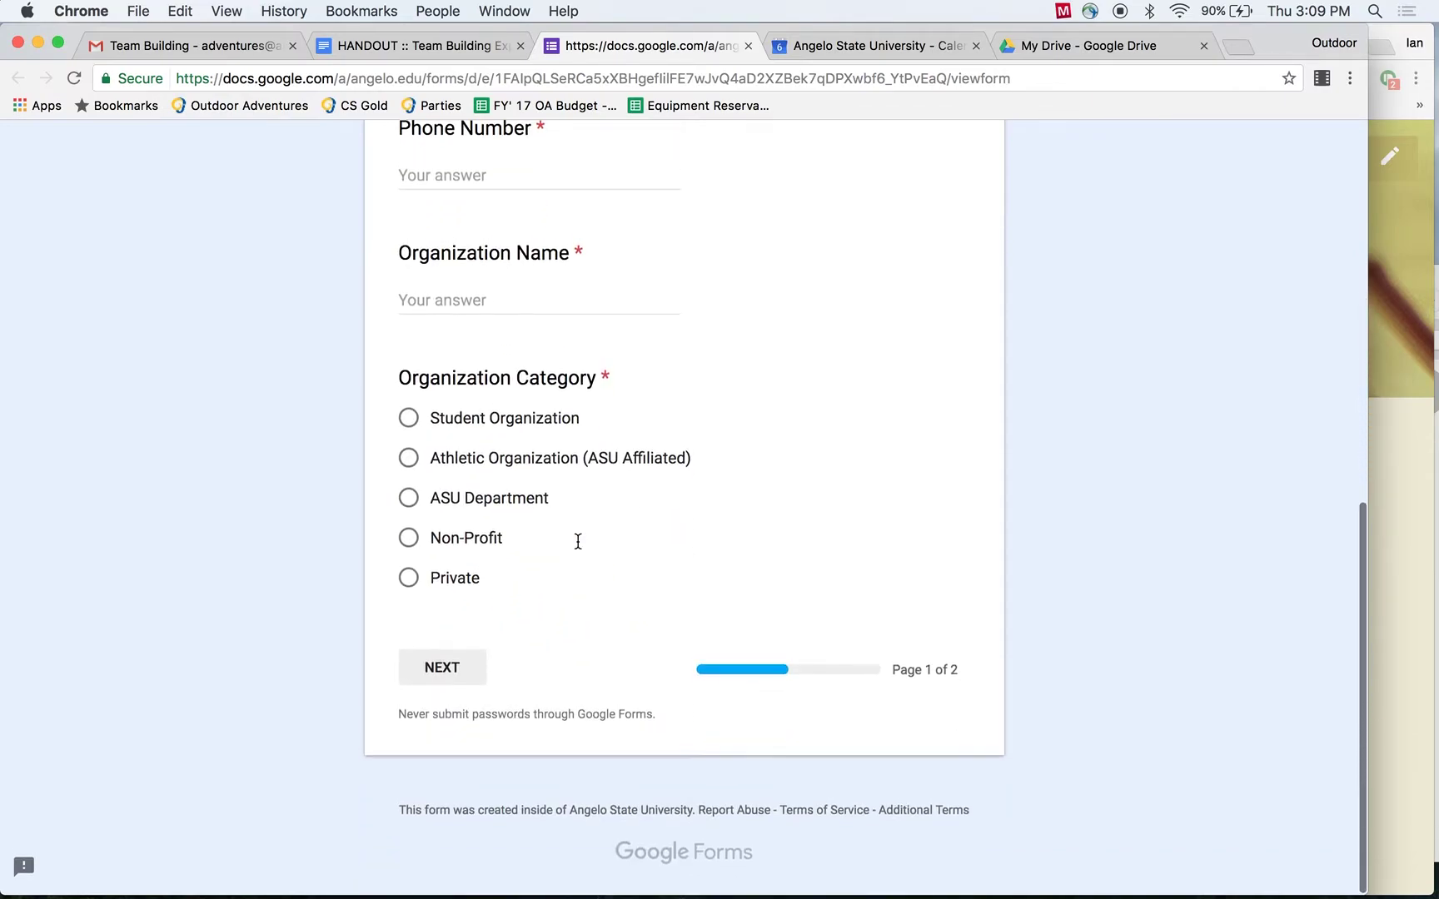
scroll(578, 542, "up", 9)
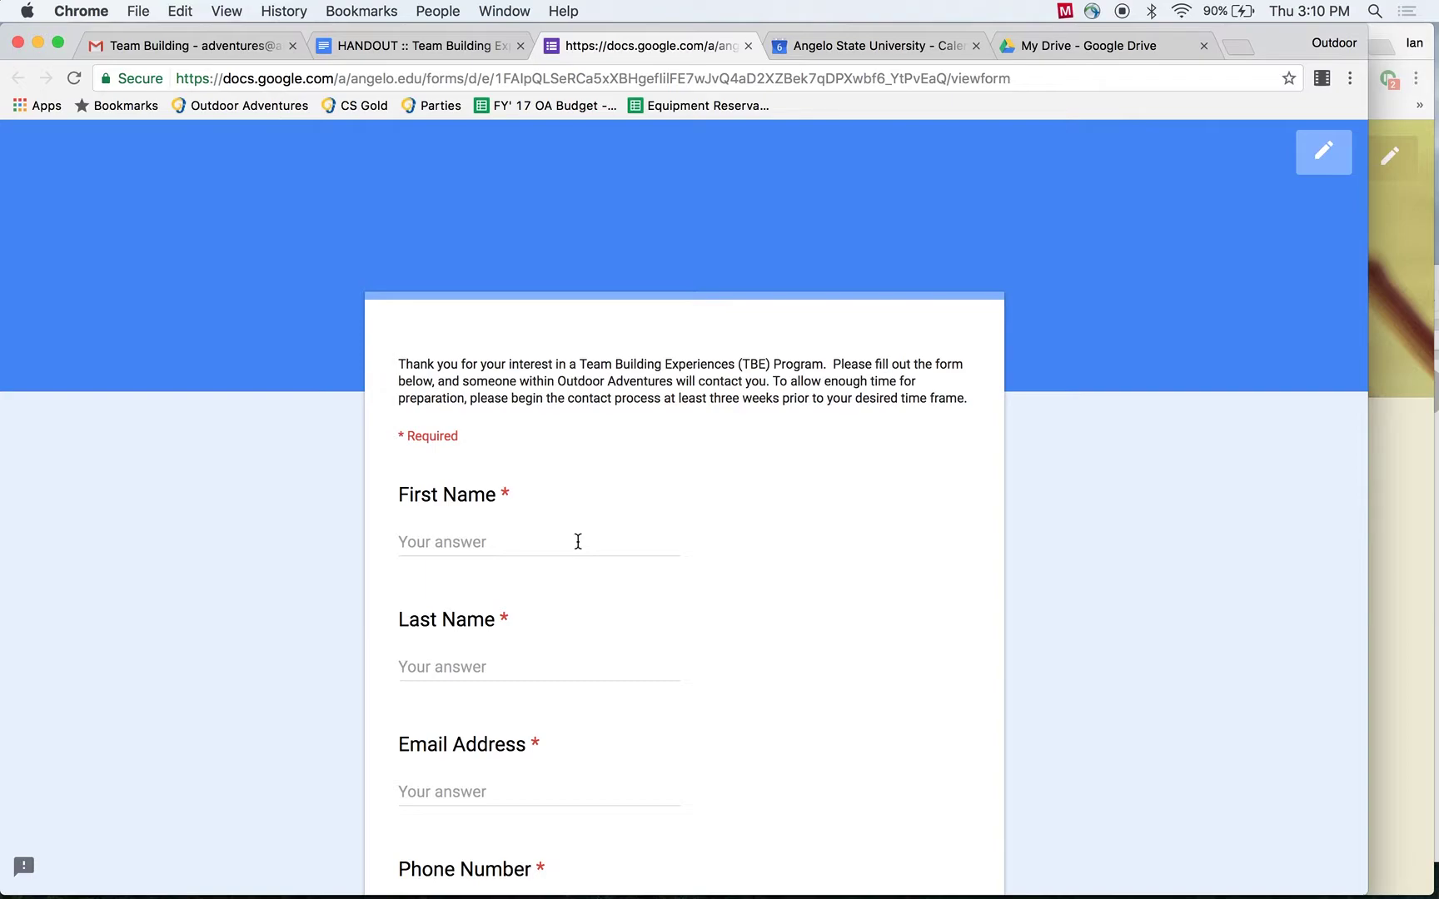
scroll(599, 480, "down", 5)
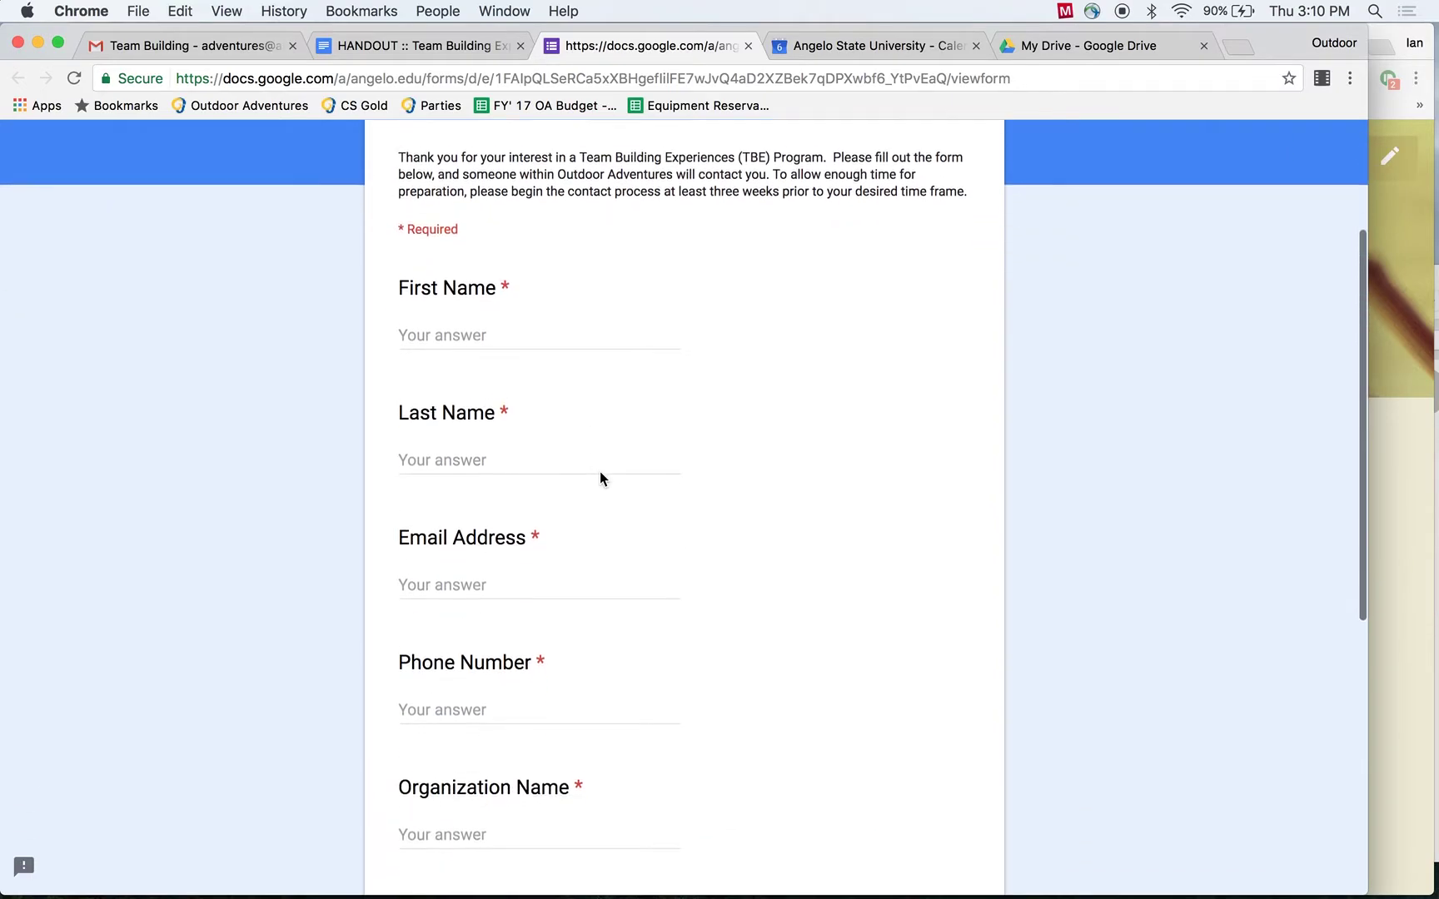
scroll(599, 479, "down", 2)
scroll(600, 472, "down", 4)
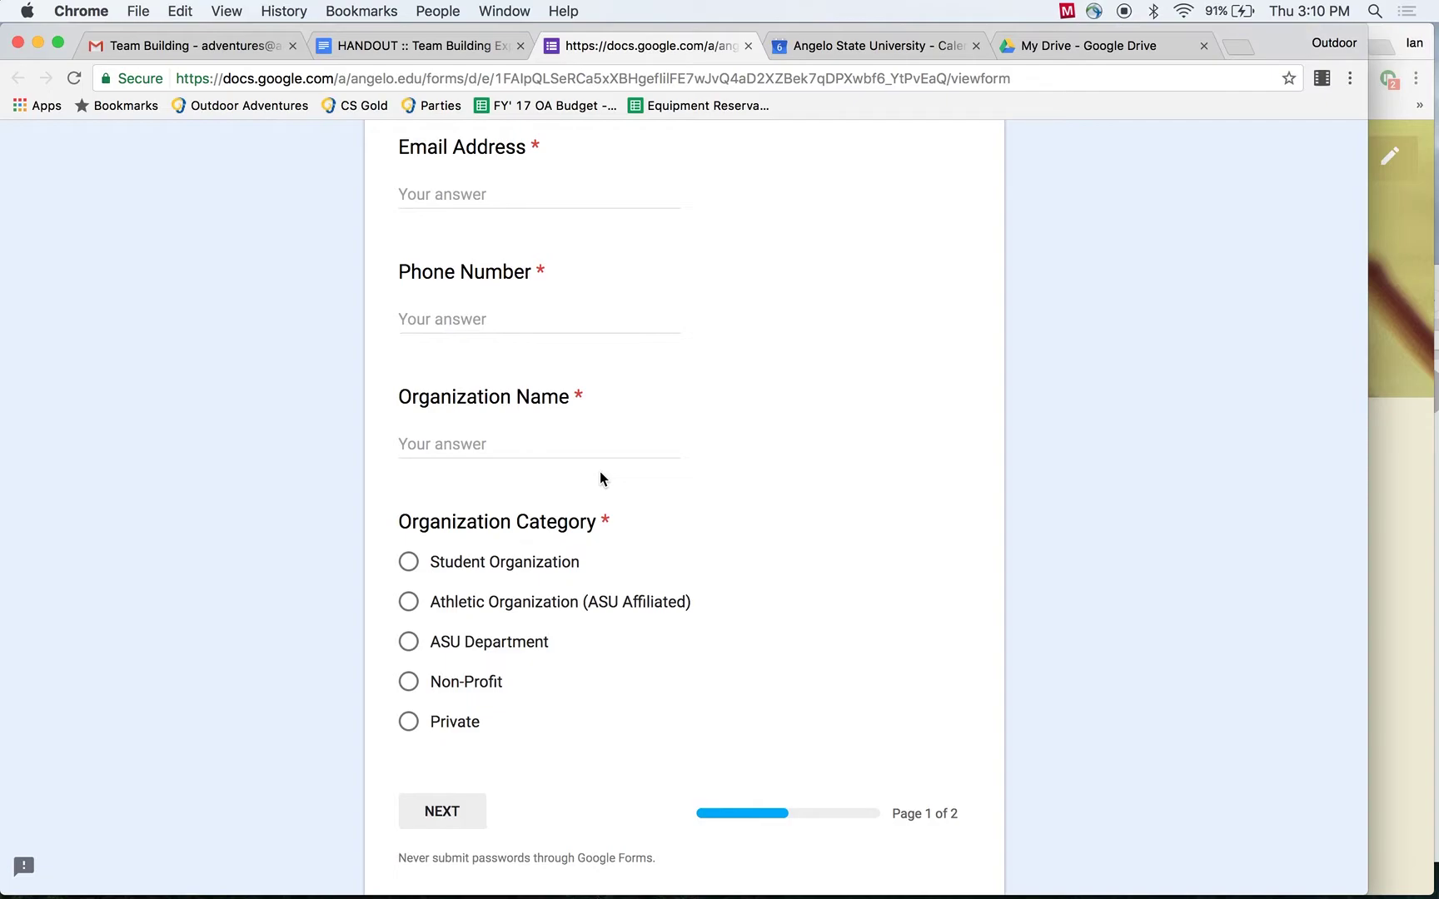
- Close the general interest form, the primer and the mail browser window to return to the "FORM: TBE - Estimate" page
left_click(748, 46)
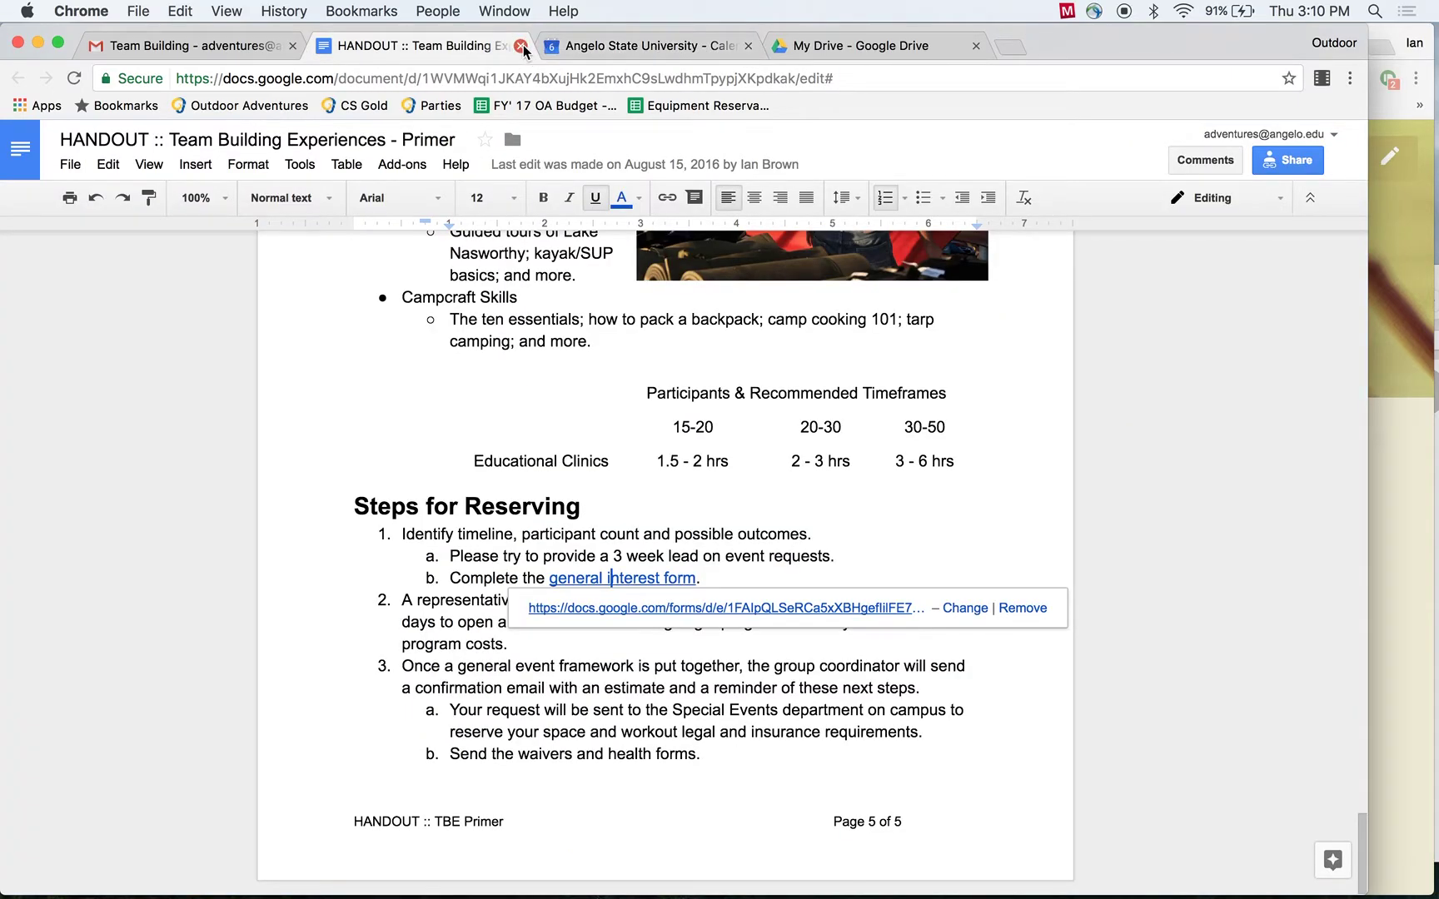
left_click(521, 47)
left_click(18, 43)
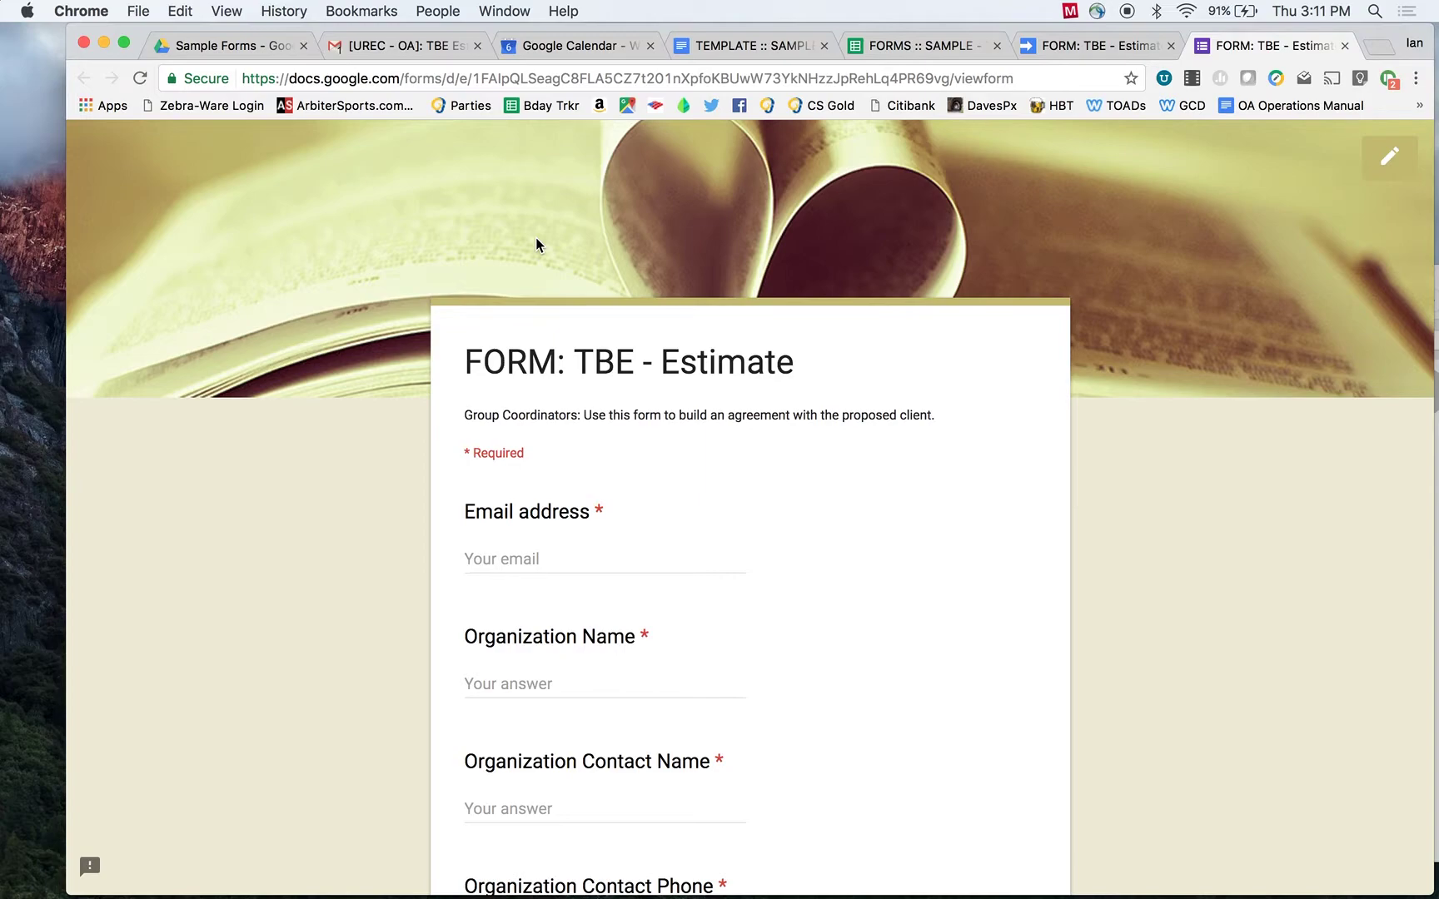
- Examine the TBE estimate form's questions, from organization contact details through event date, times, expected participants and final count deadline
scroll(536, 240, "down", 5)
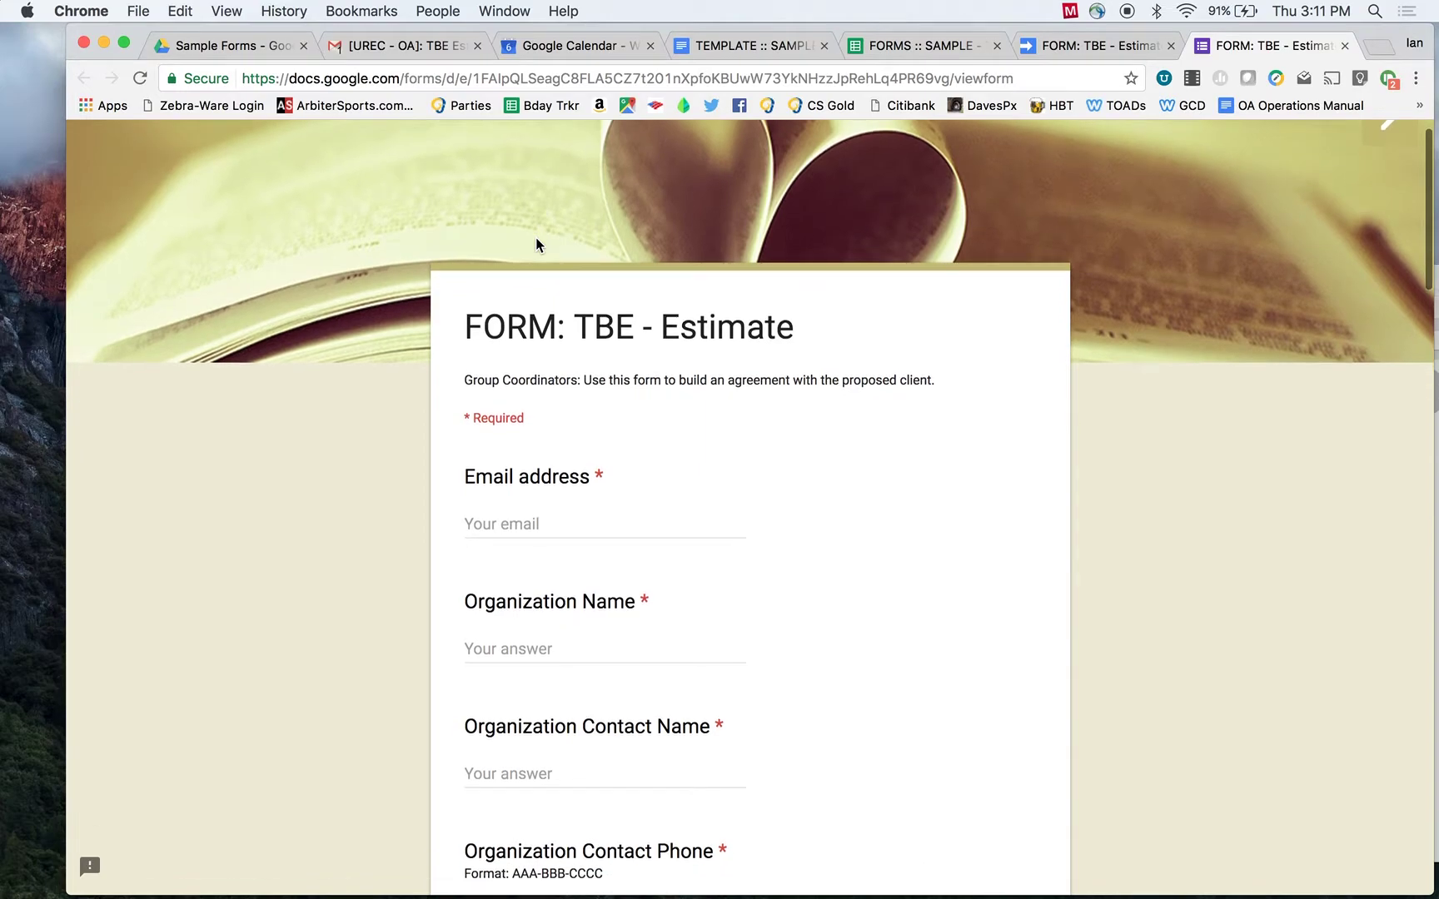
scroll(537, 240, "down", 4)
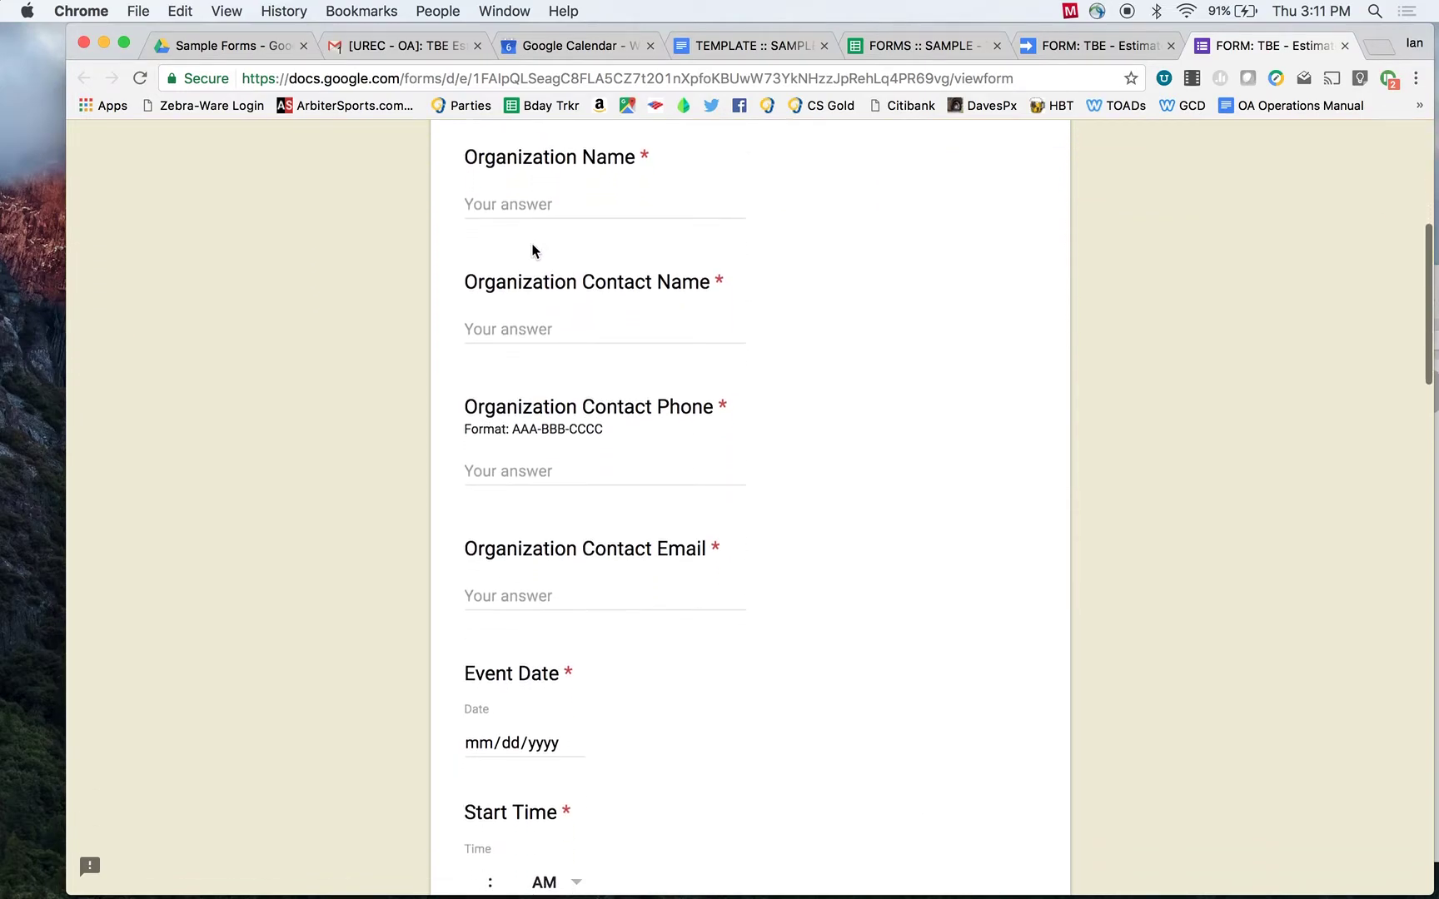
scroll(533, 250, "down", 1)
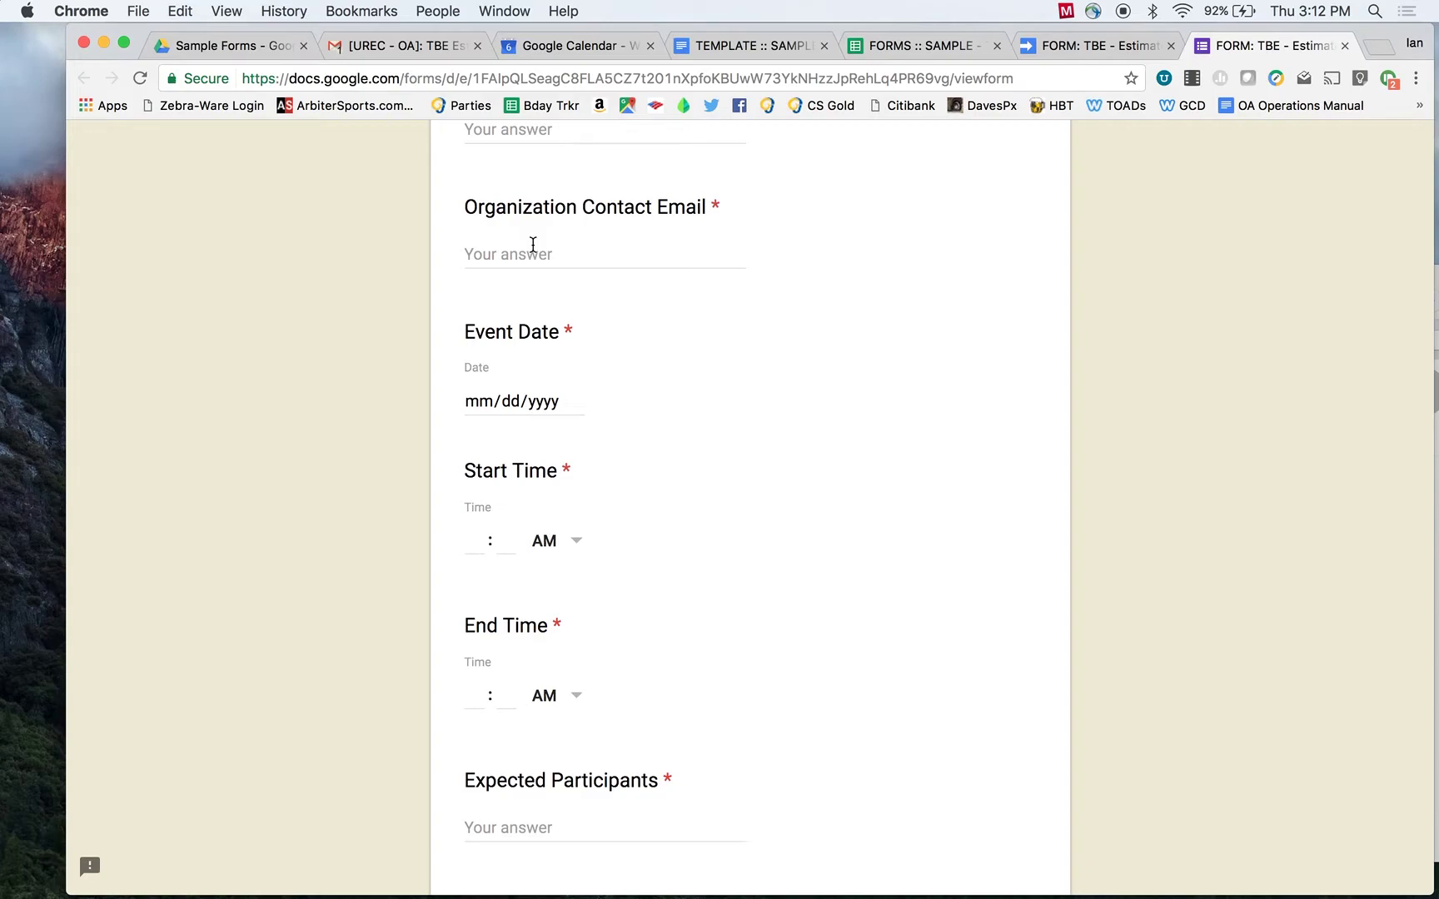
scroll(533, 245, "up", 2)
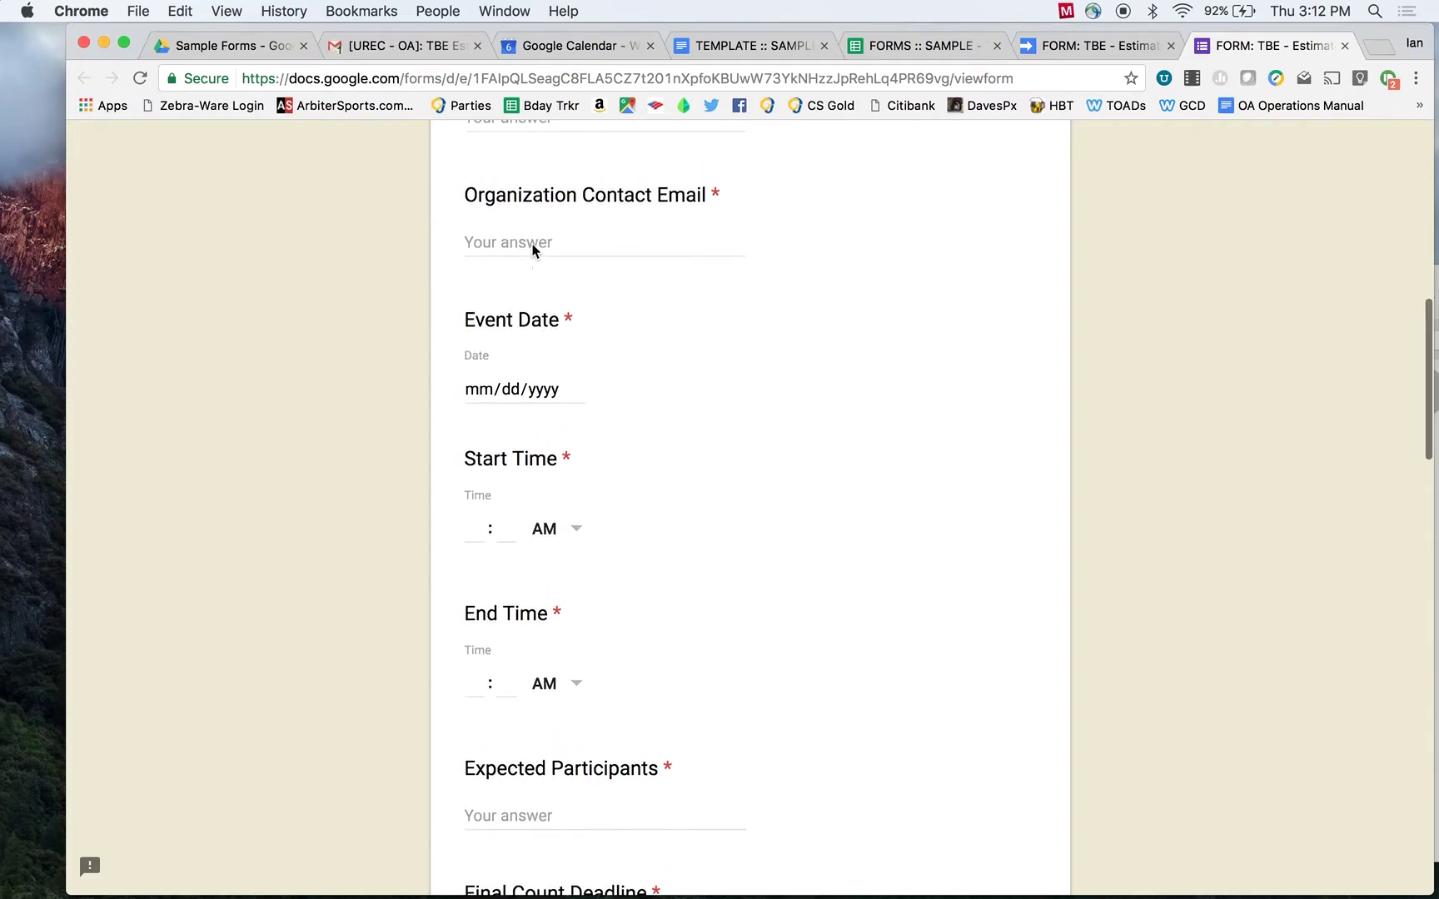
scroll(533, 250, "down", 8)
scroll(533, 250, "up", 3)
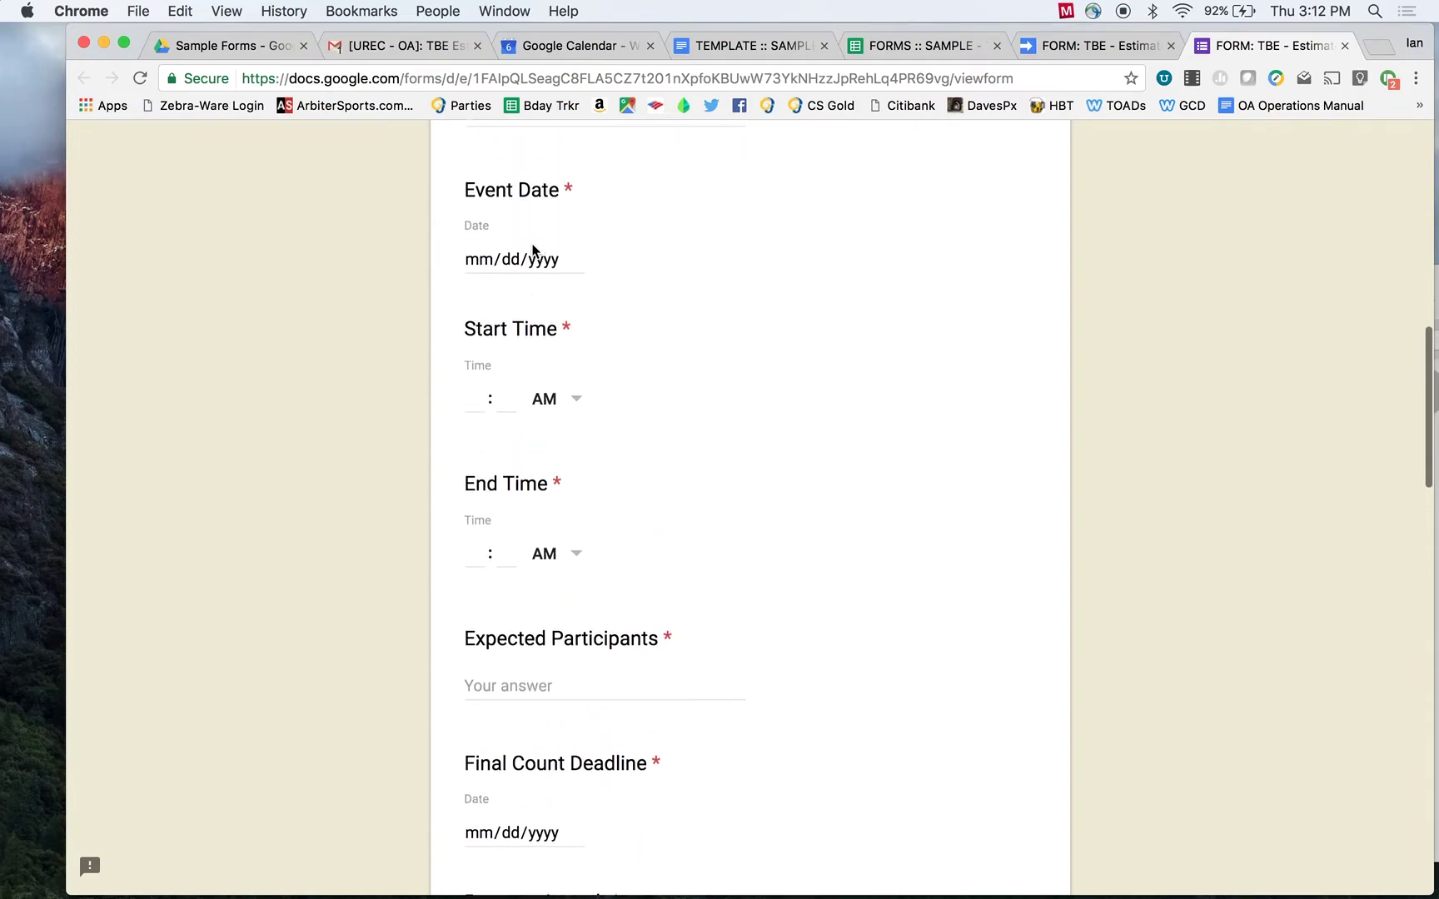
scroll(533, 249, "down", 1)
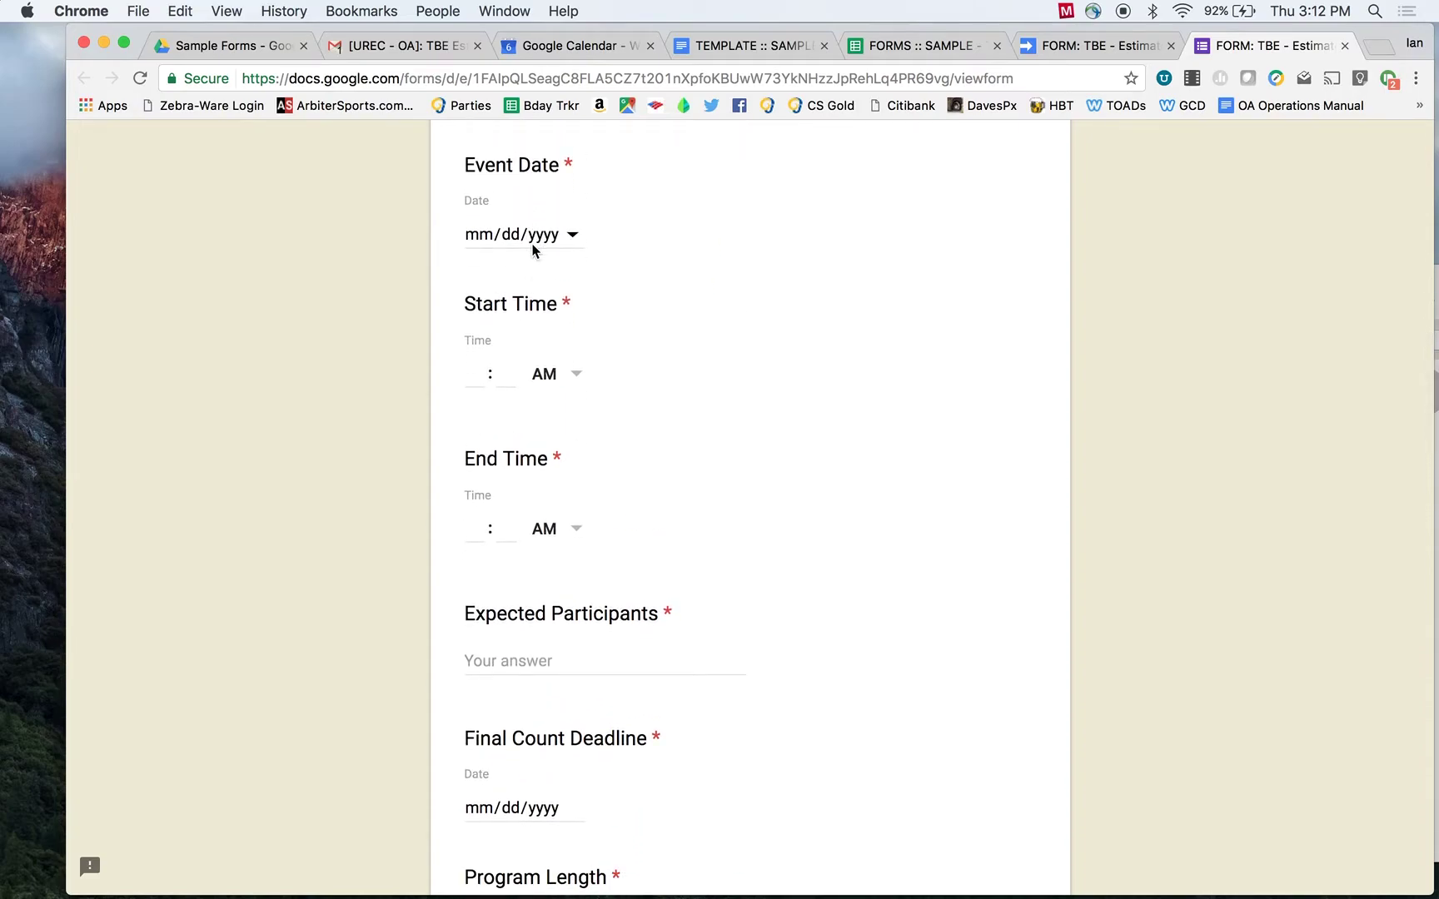
scroll(533, 250, "down", 1)
scroll(533, 250, "up", 1)
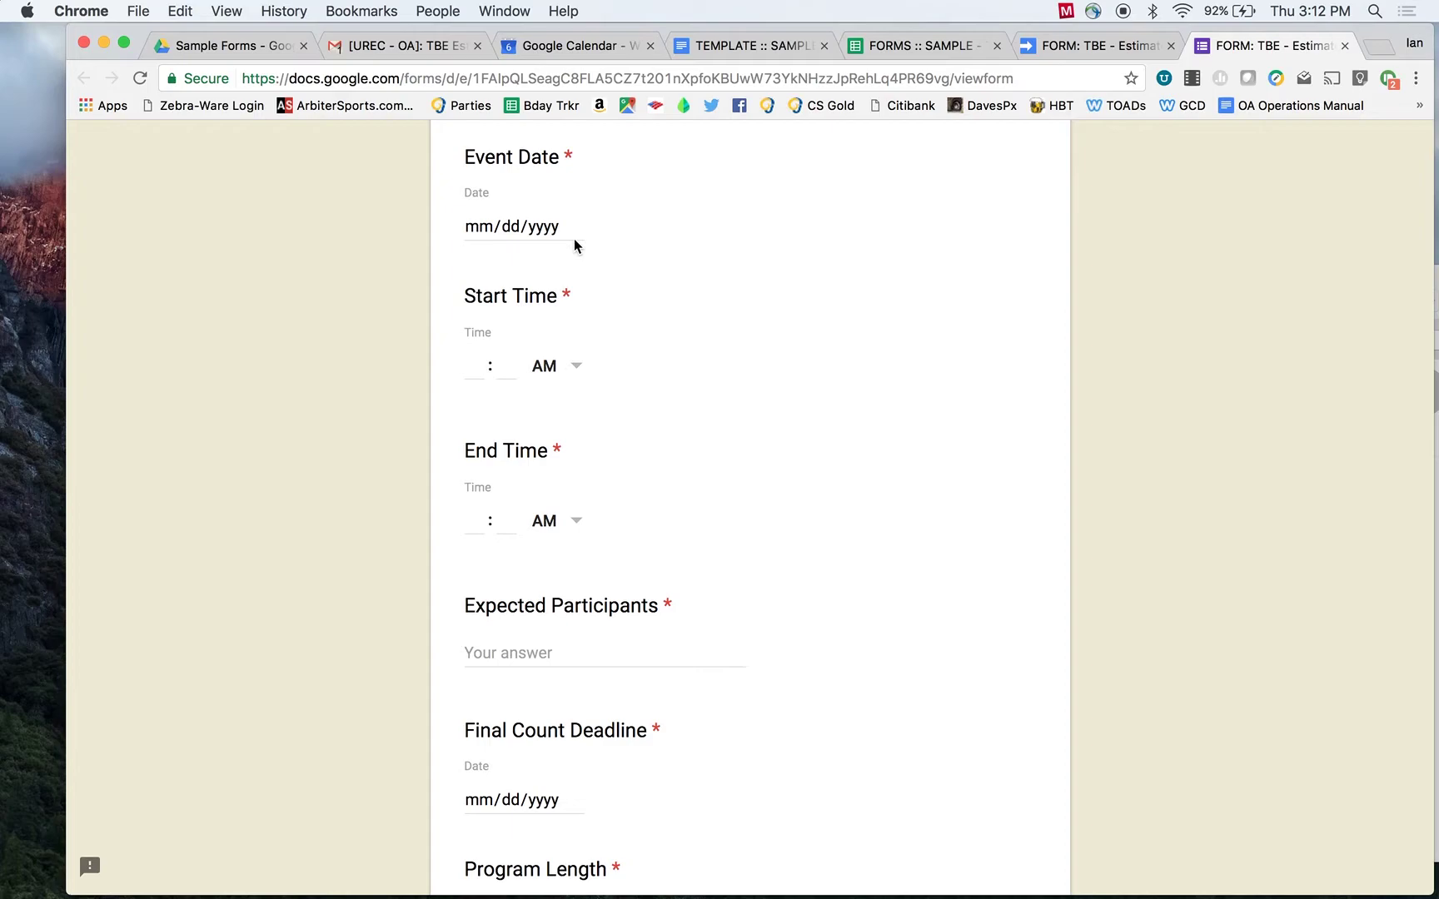
- Examine the rest of the TBE estimate form, from program length through elements, costs and group coordinator details, and close the form
mouse_move(571, 222)
scroll(620, 546, "down", 5)
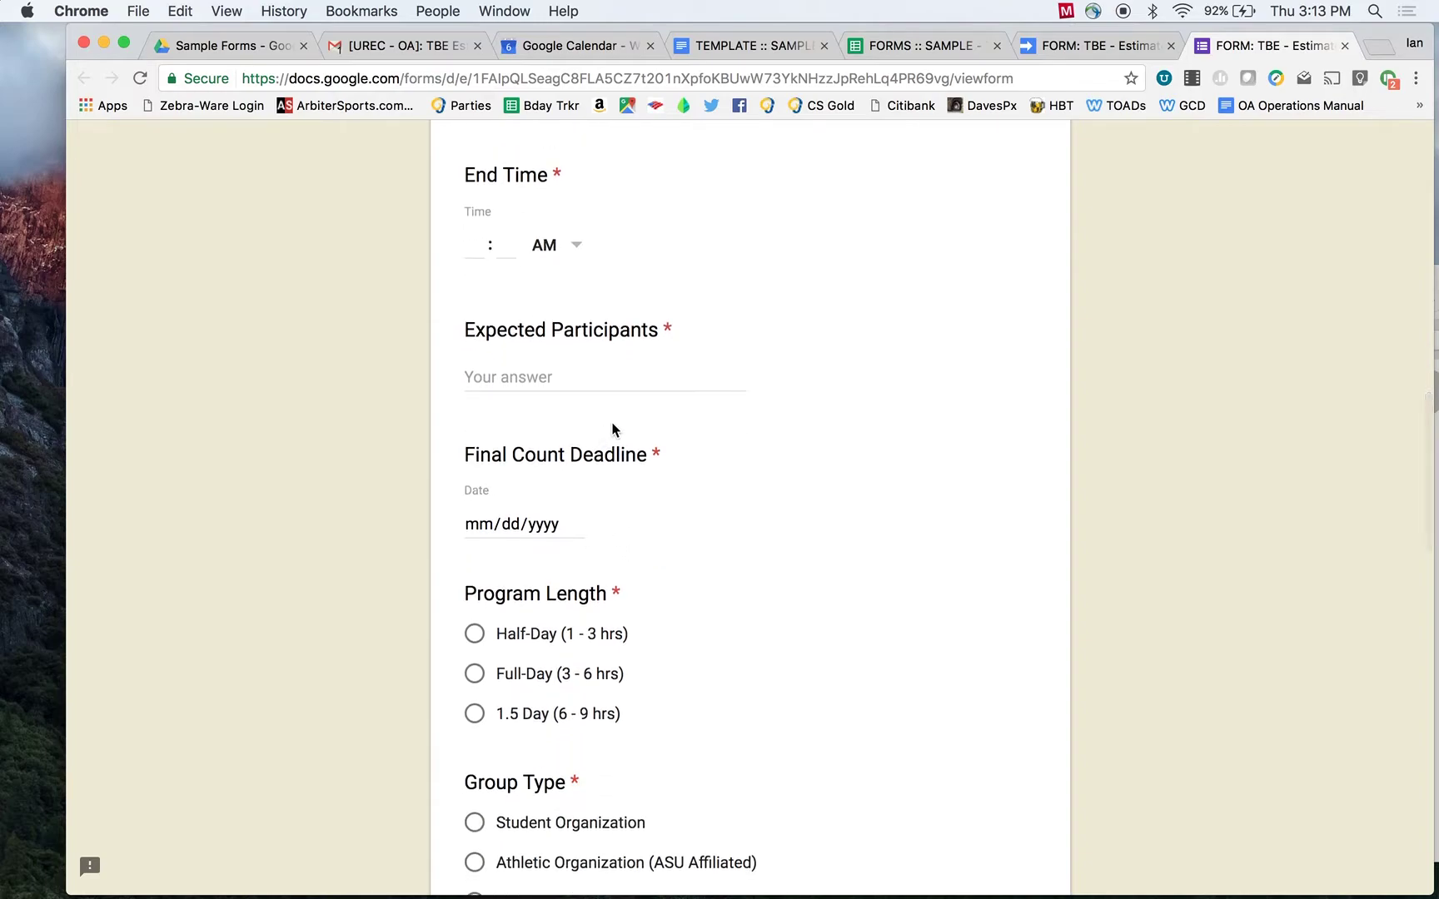
scroll(611, 430, "down", 1)
scroll(612, 430, "down", 2)
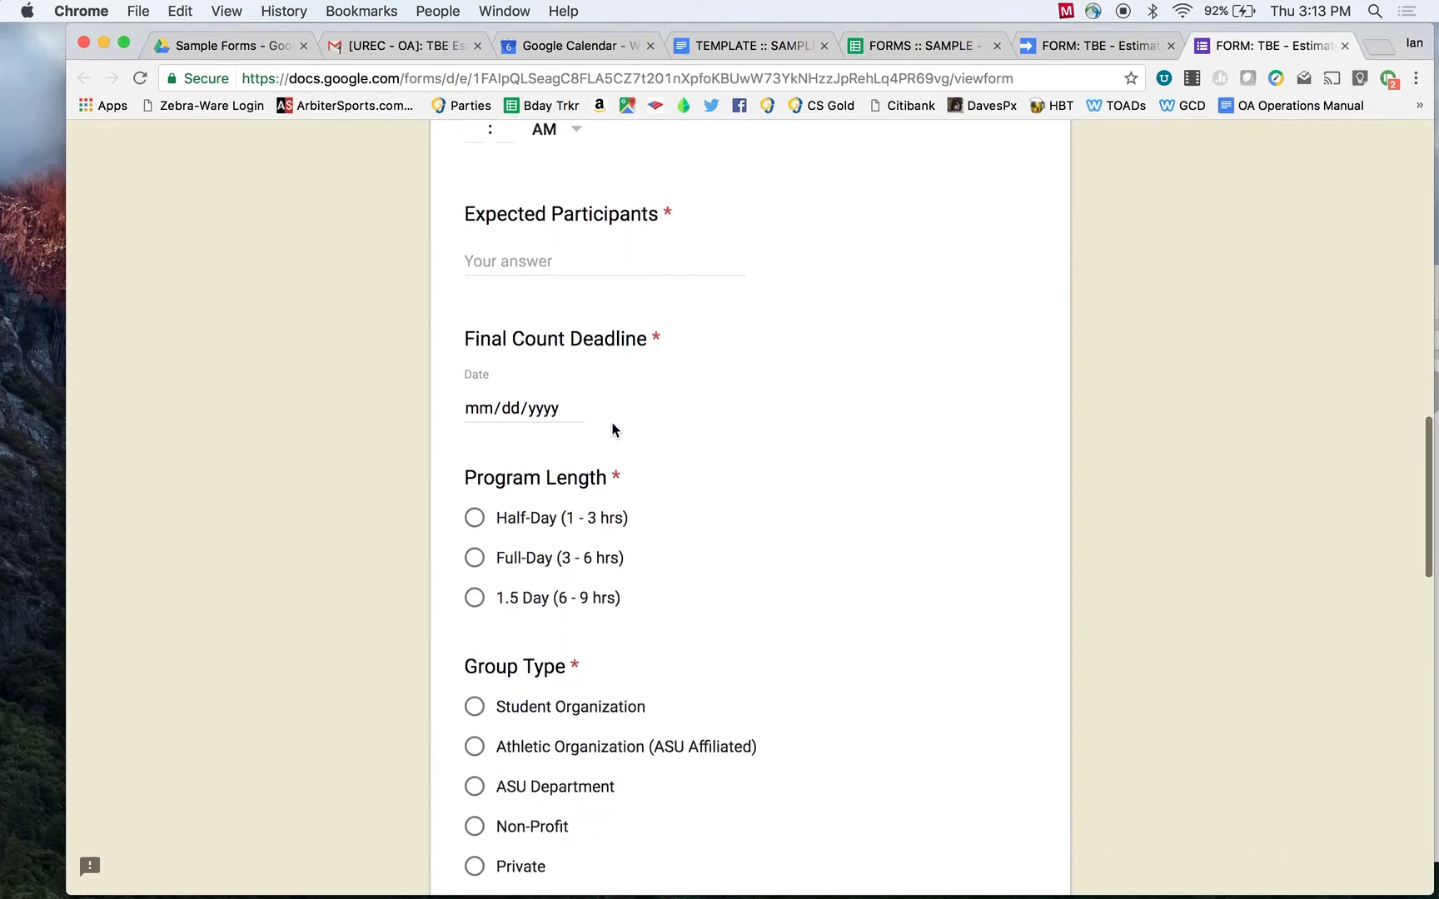
scroll(613, 424, "down", 7)
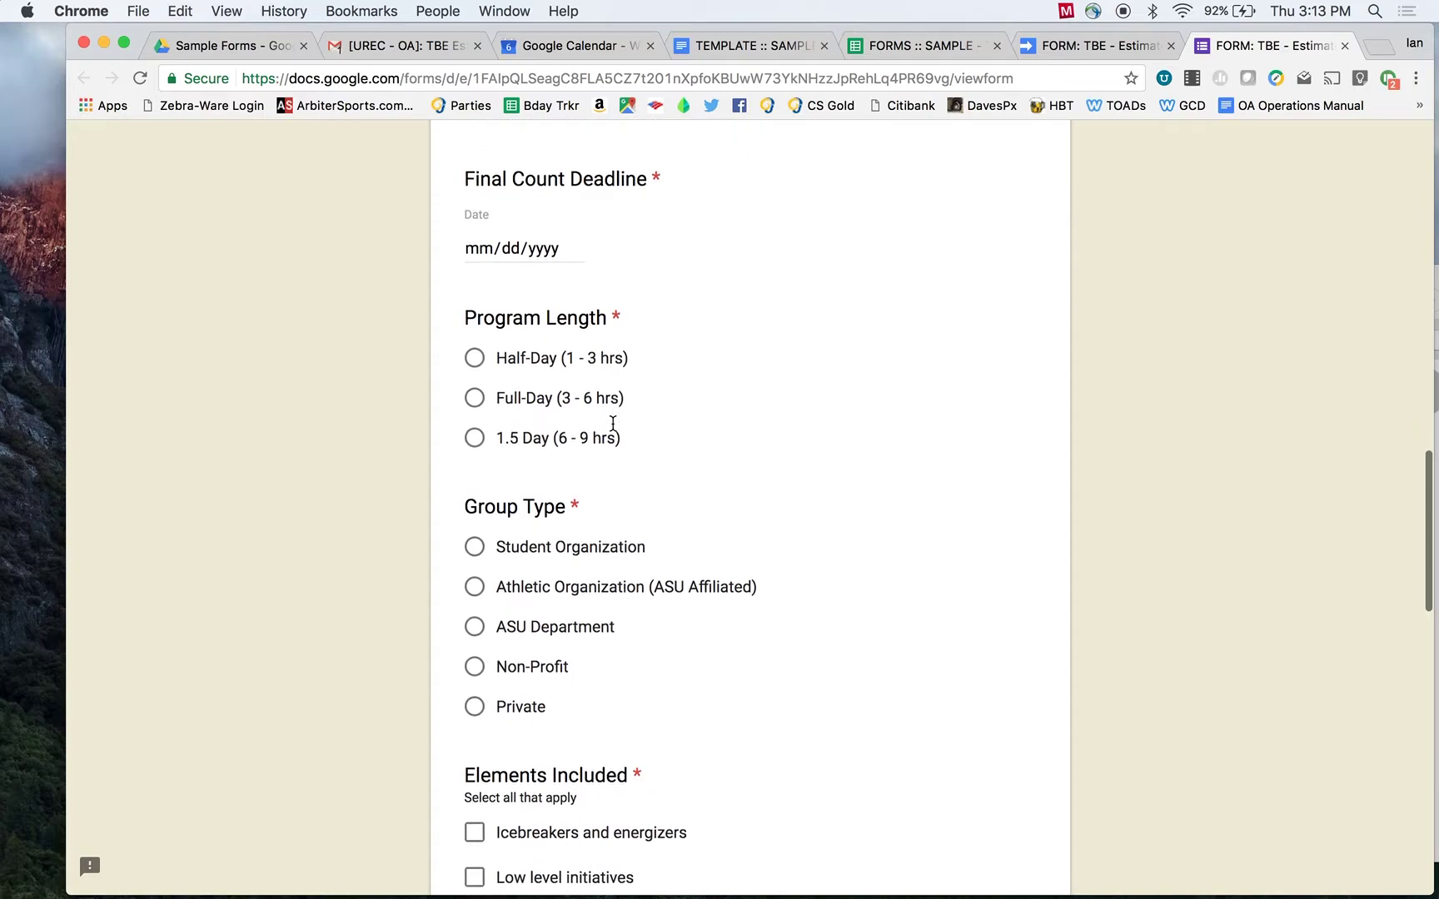
scroll(612, 426, "down", 6)
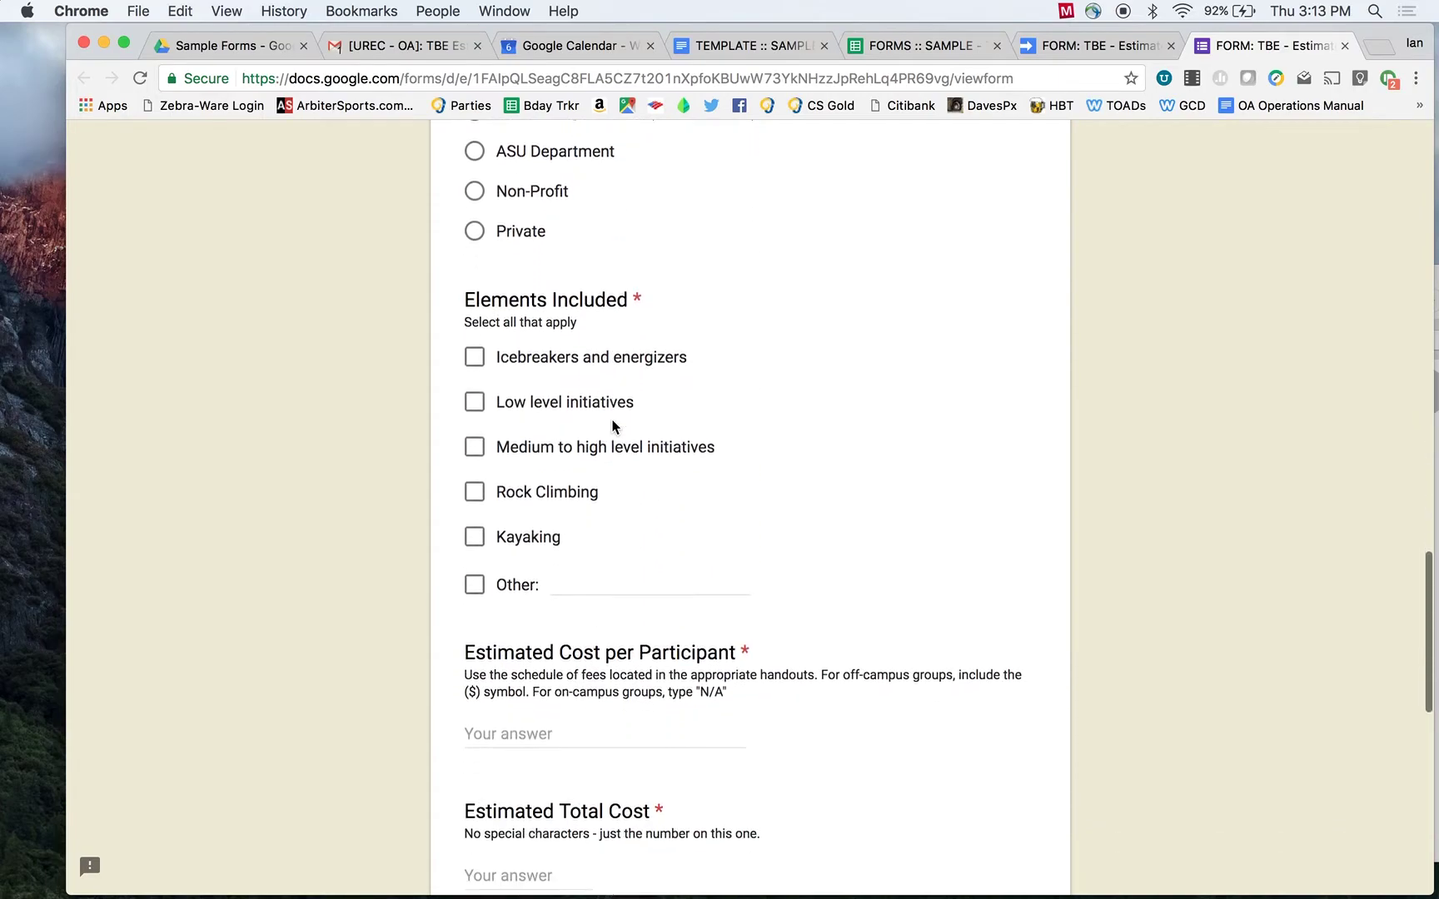
scroll(612, 426, "down", 4)
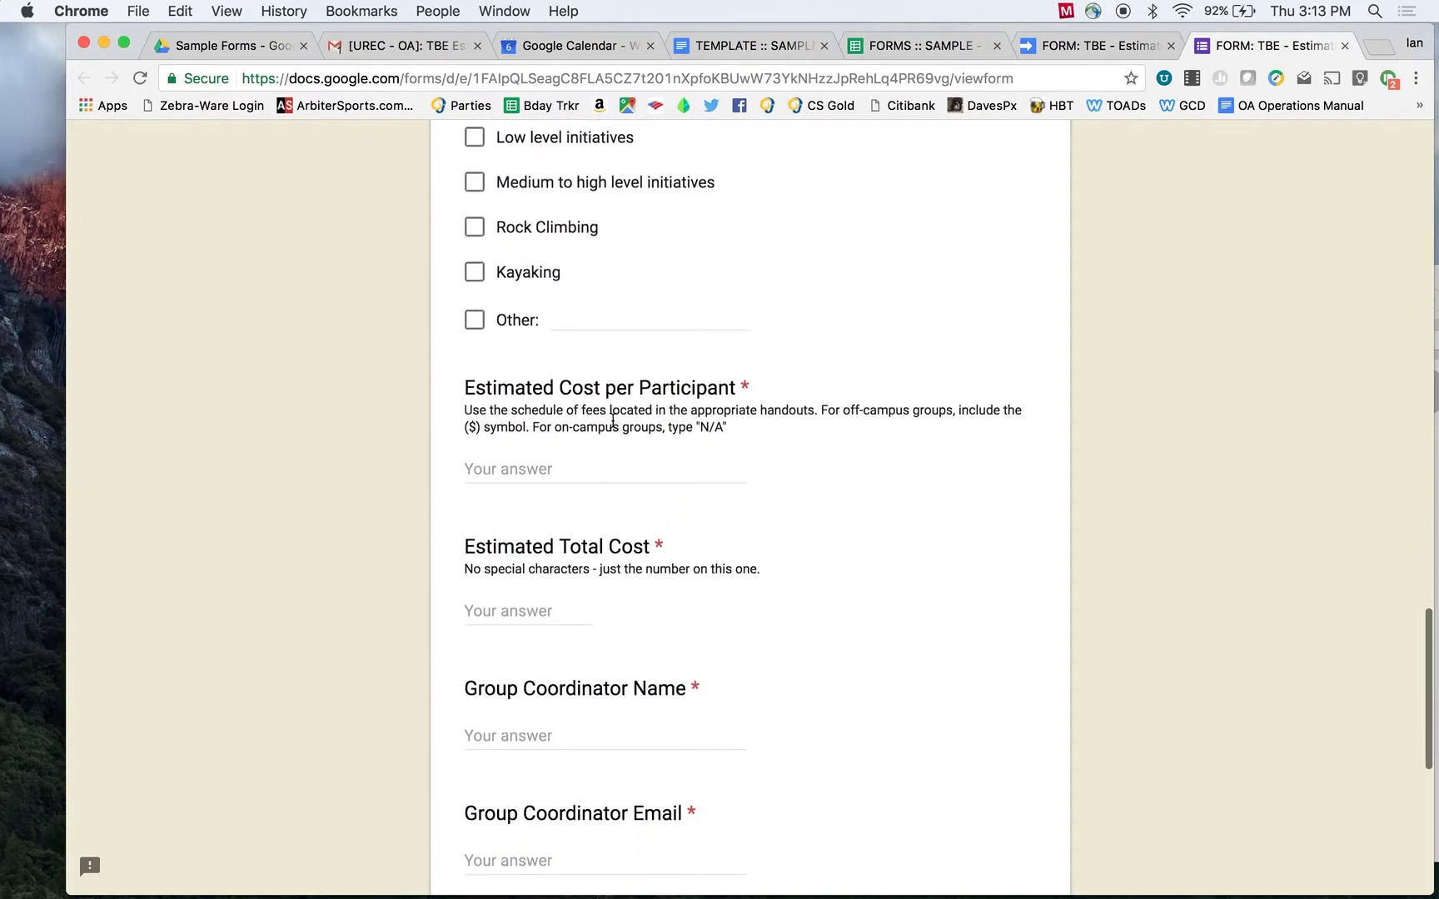
scroll(612, 421, "down", 5)
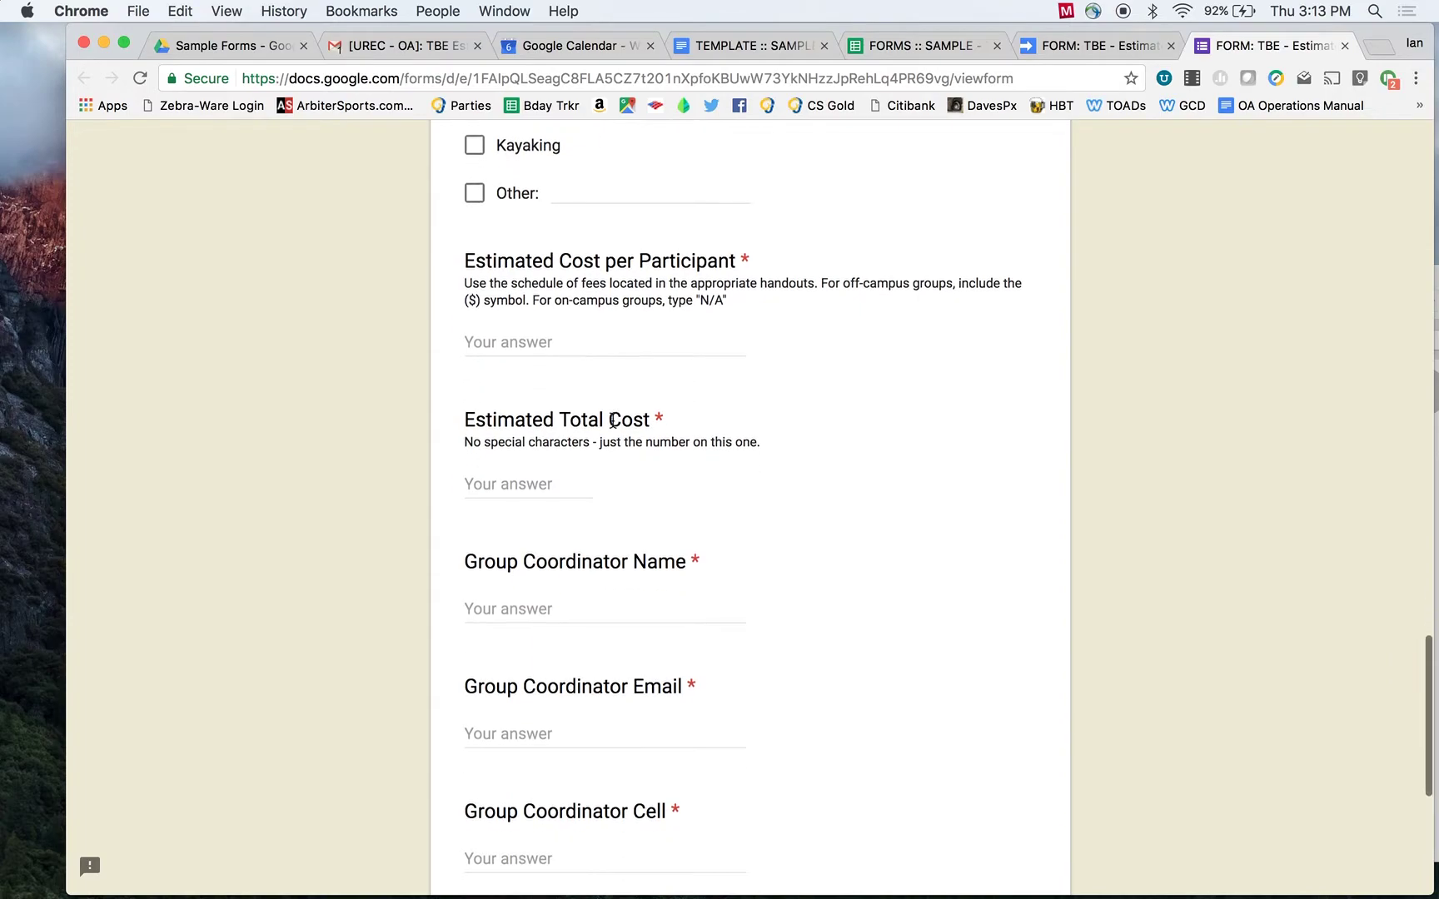
scroll(613, 420, "down", 2)
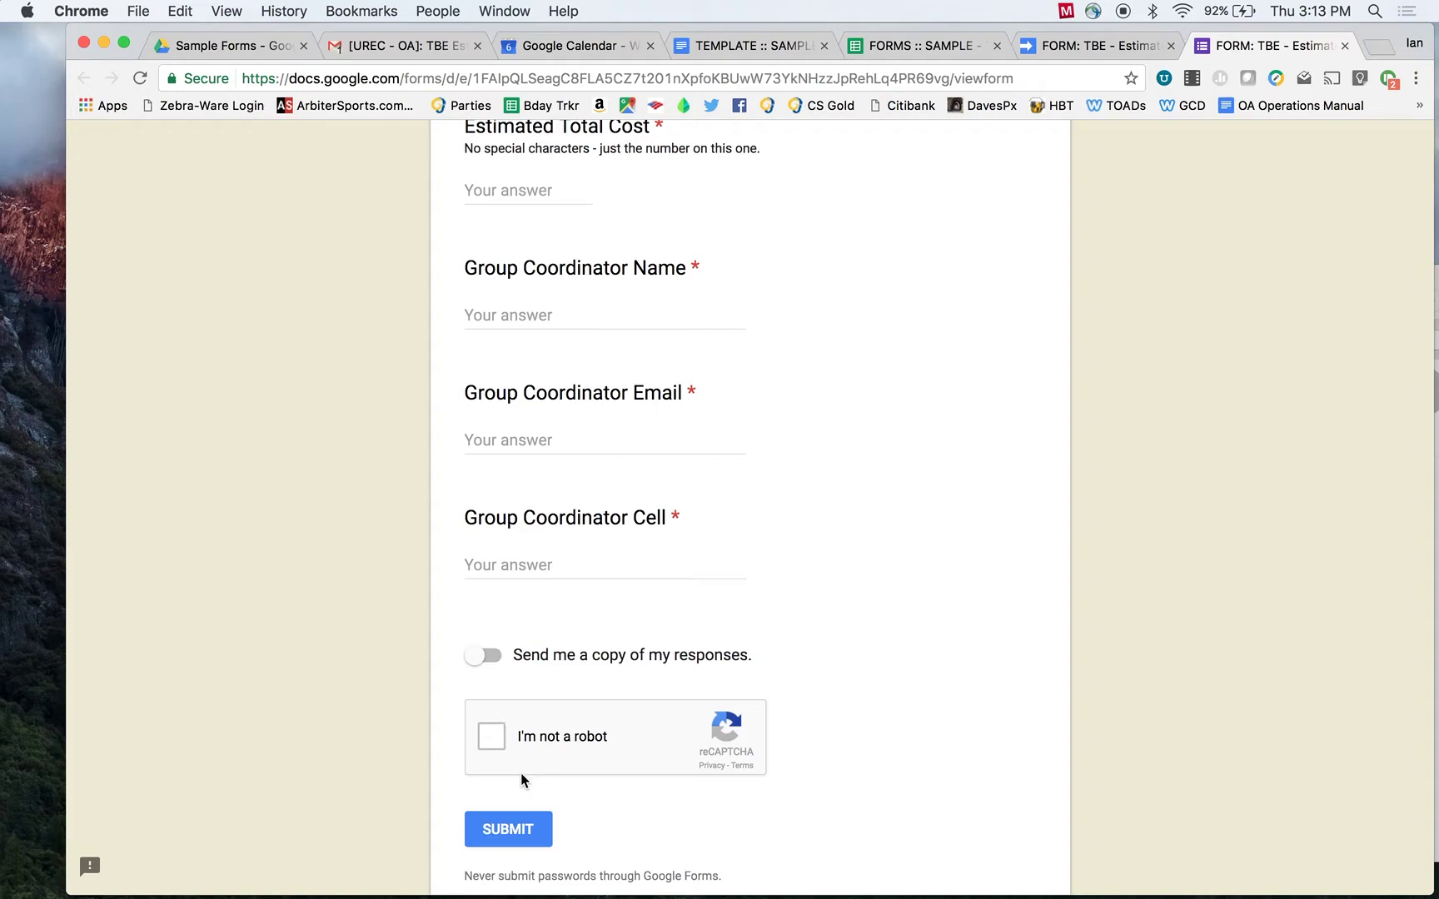
scroll(674, 684, "up", 10)
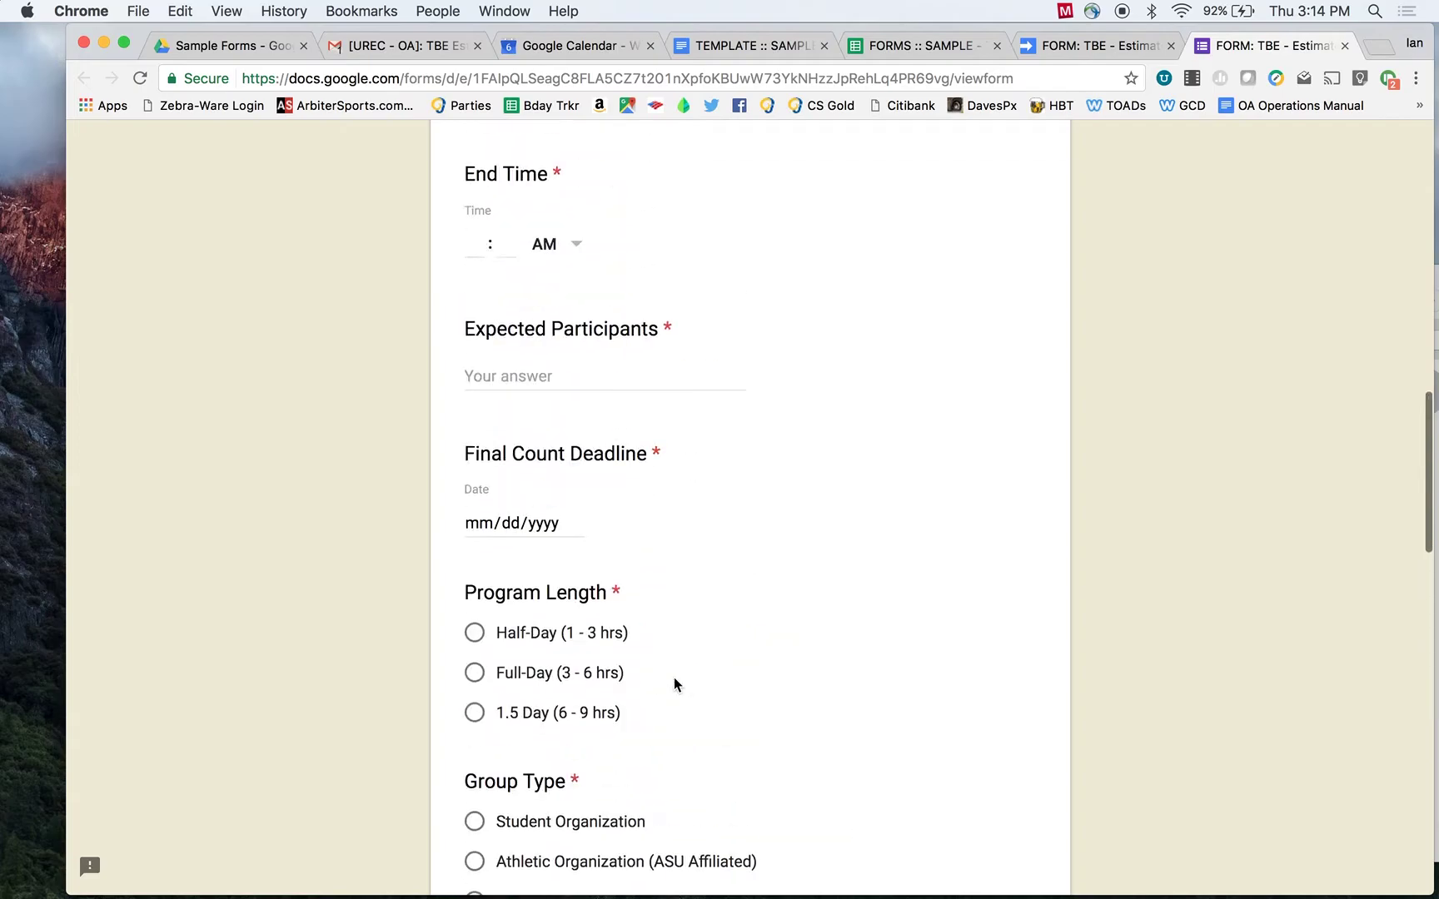
scroll(673, 677, "up", 15)
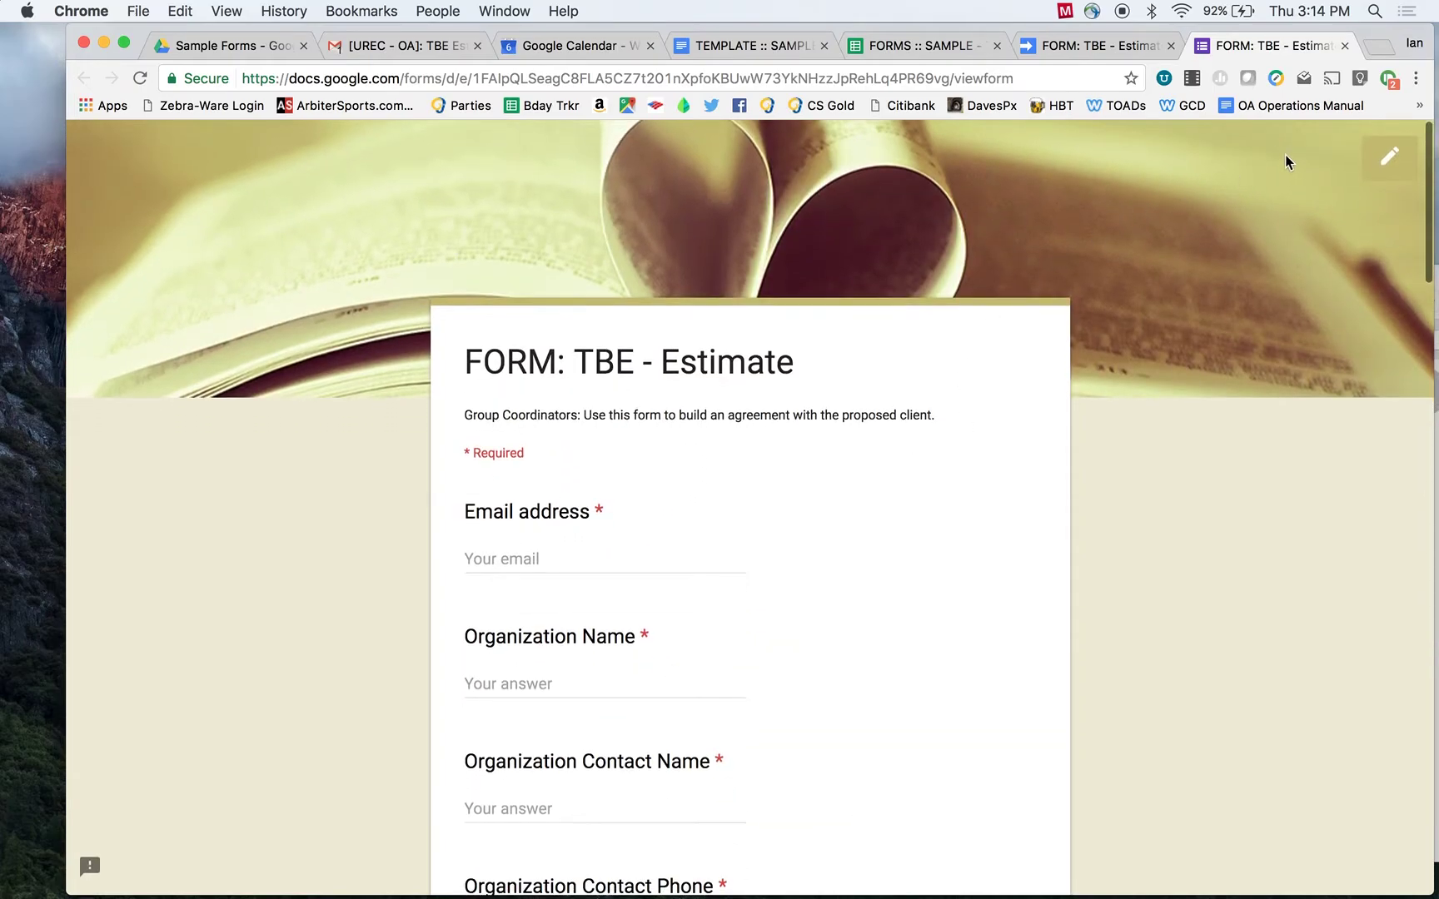
left_click(1339, 42)
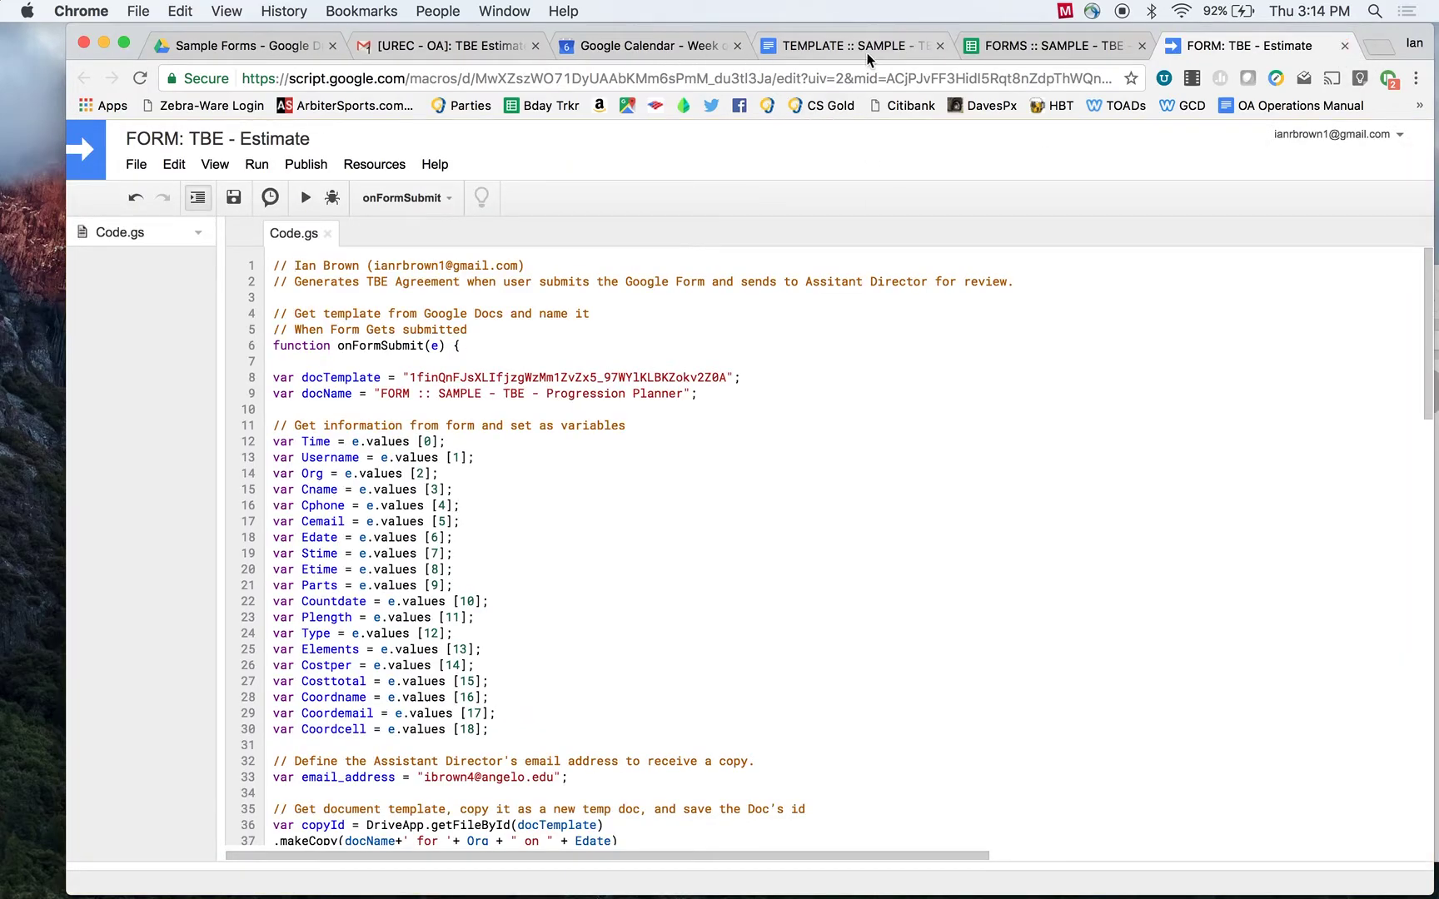
- Bring up the "TBE Estimate for Alphabet on 7/7/2017" email and read it from the overview to the conclusion
key("ctrl+Up")
left_click(841, 661)
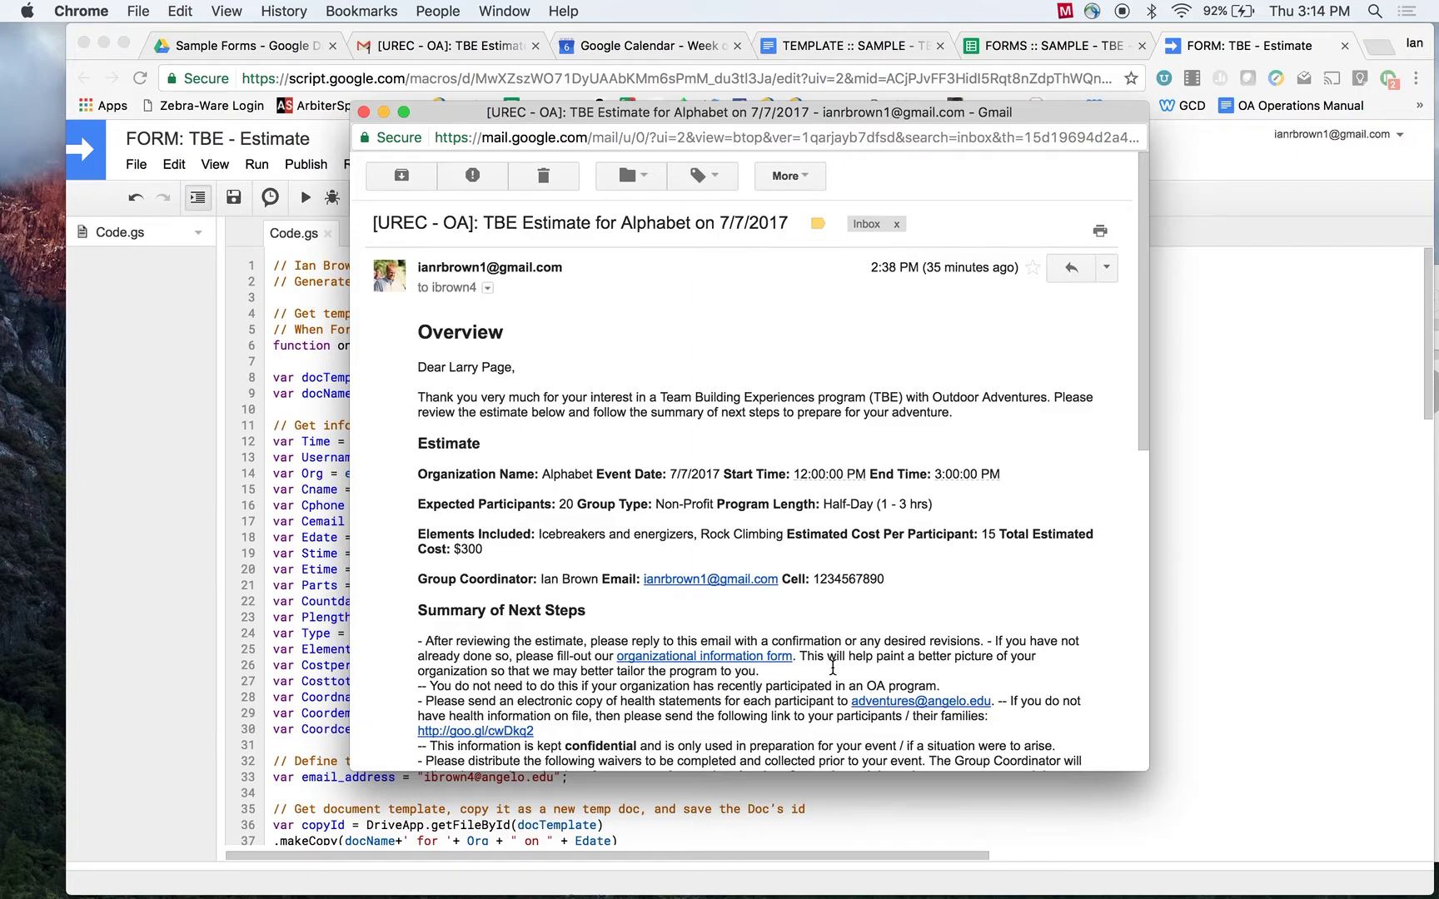
scroll(670, 617, "down", 5)
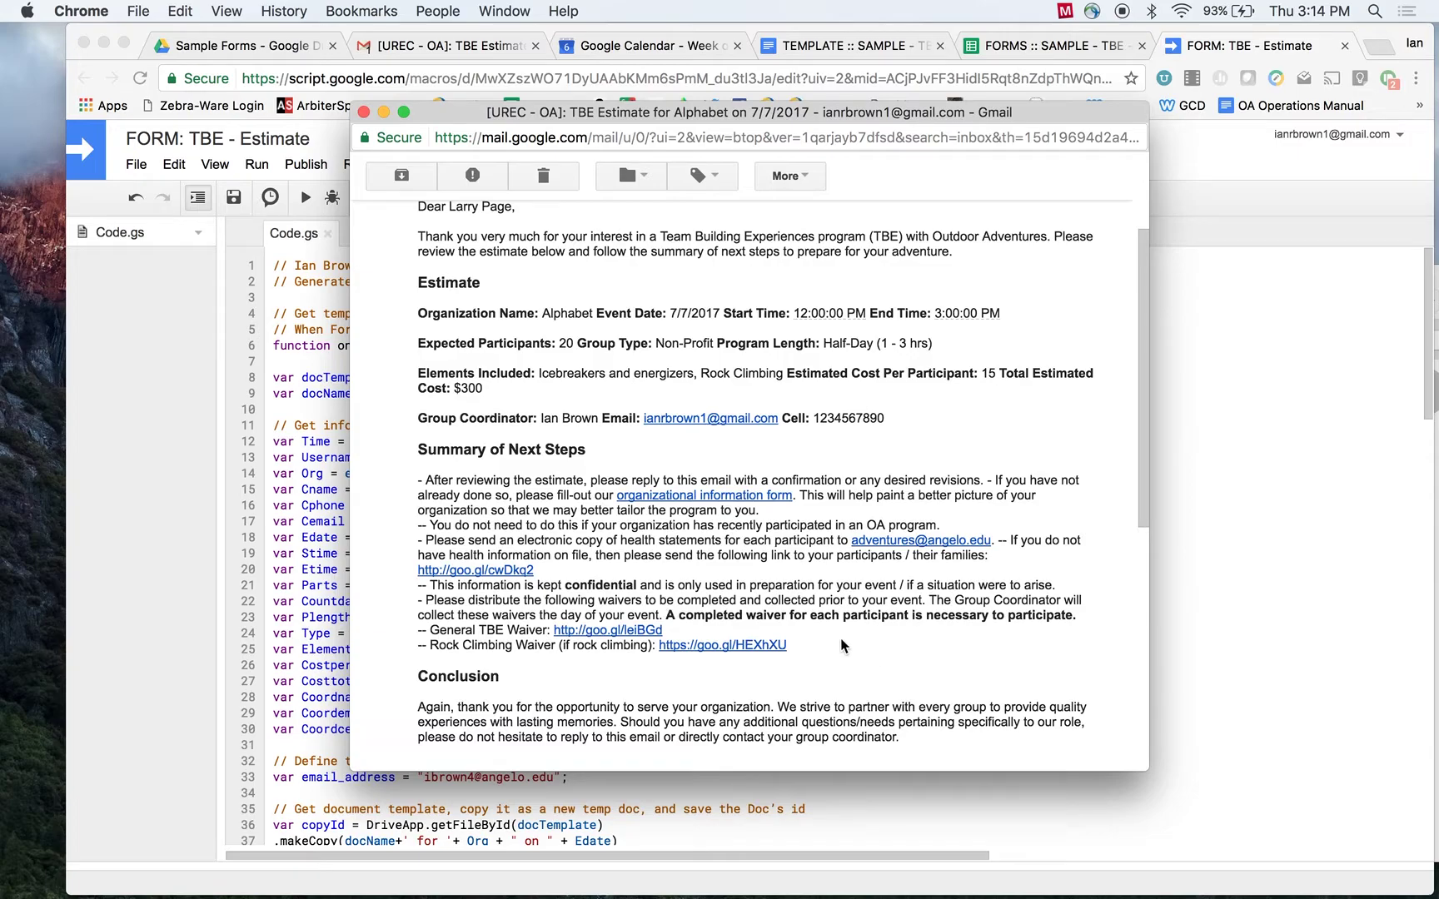
scroll(749, 624, "down", 5)
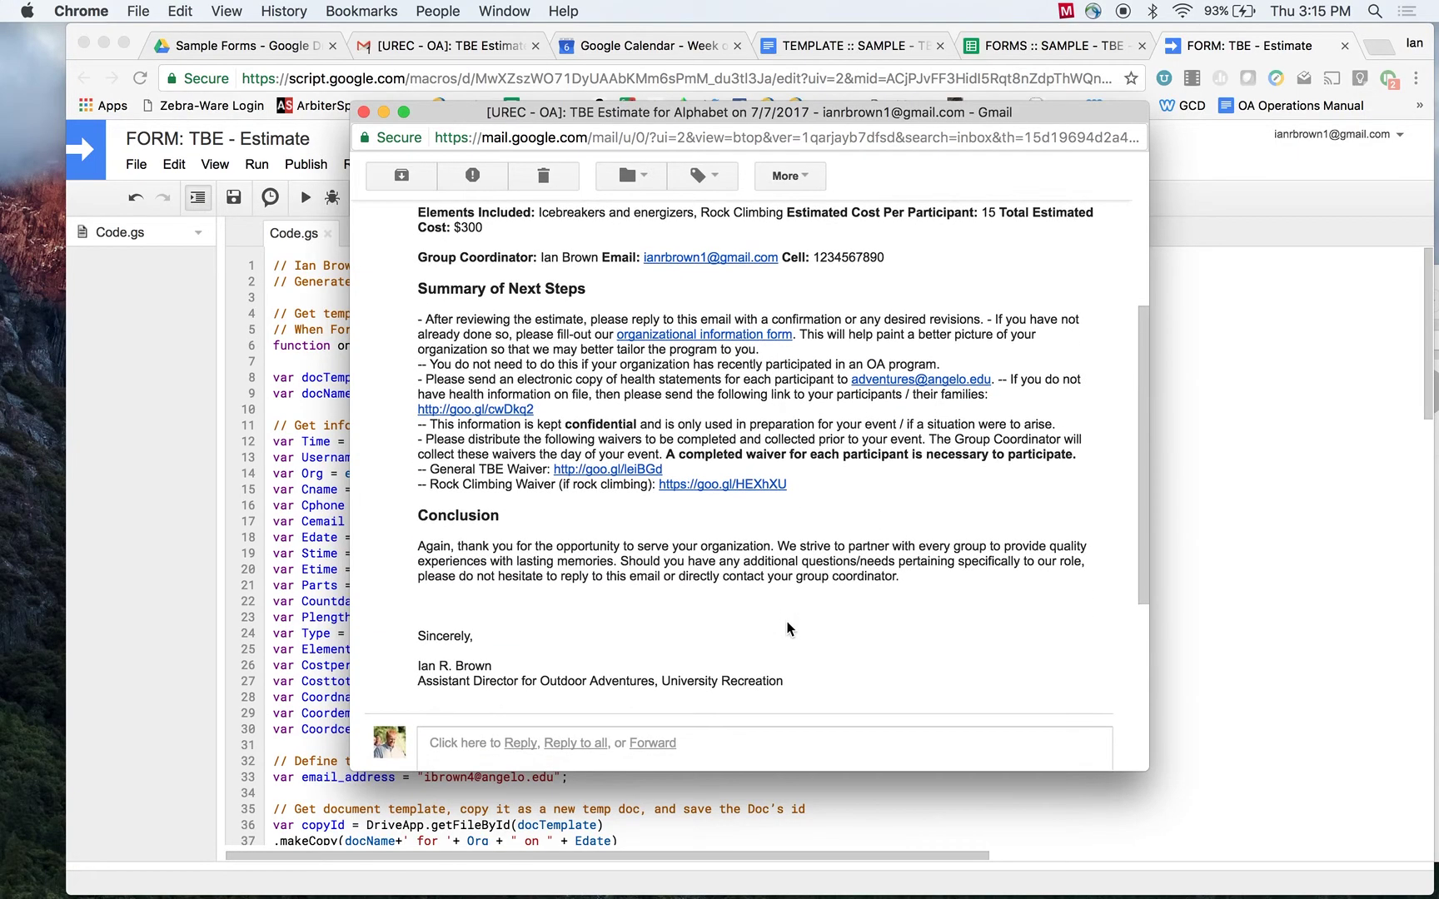
- Go back over the email's estimate details, summary of next steps and conclusion, and close the message window
scroll(788, 628, "up", 8)
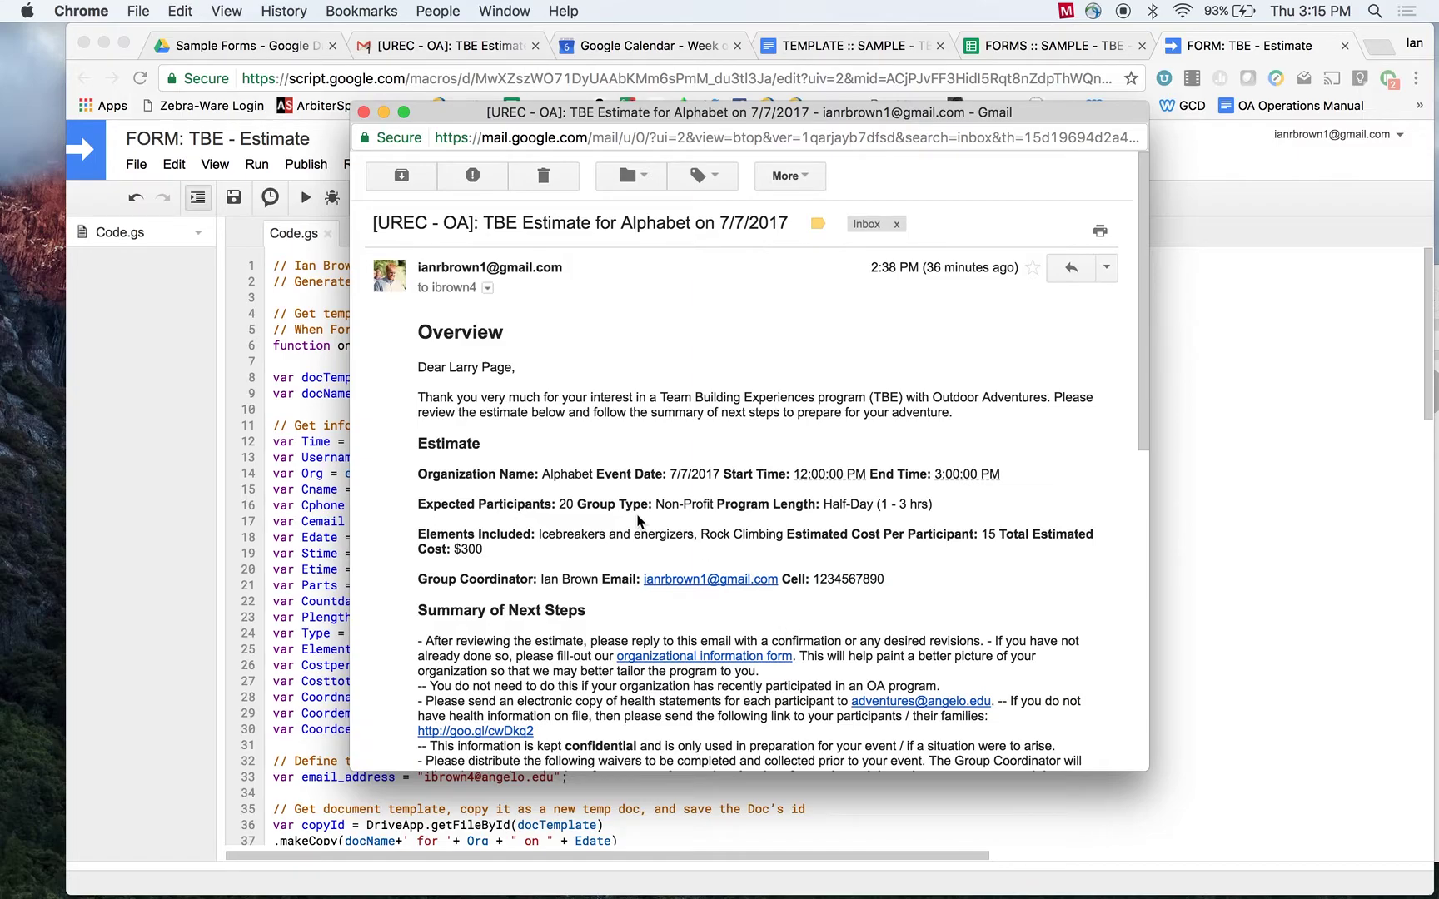
scroll(455, 527, "down", 10)
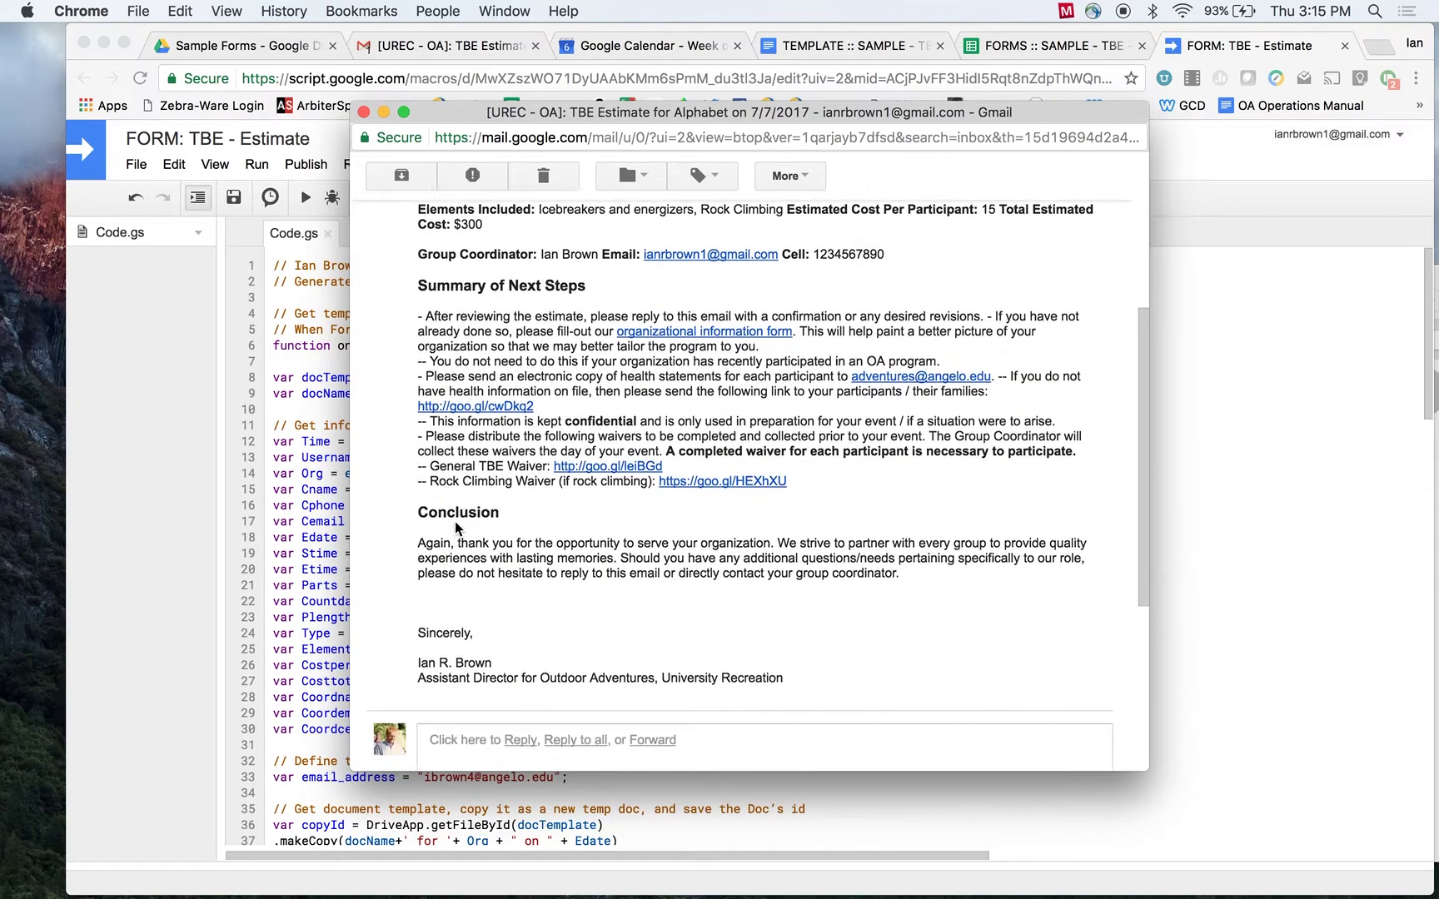
scroll(455, 527, "up", 10)
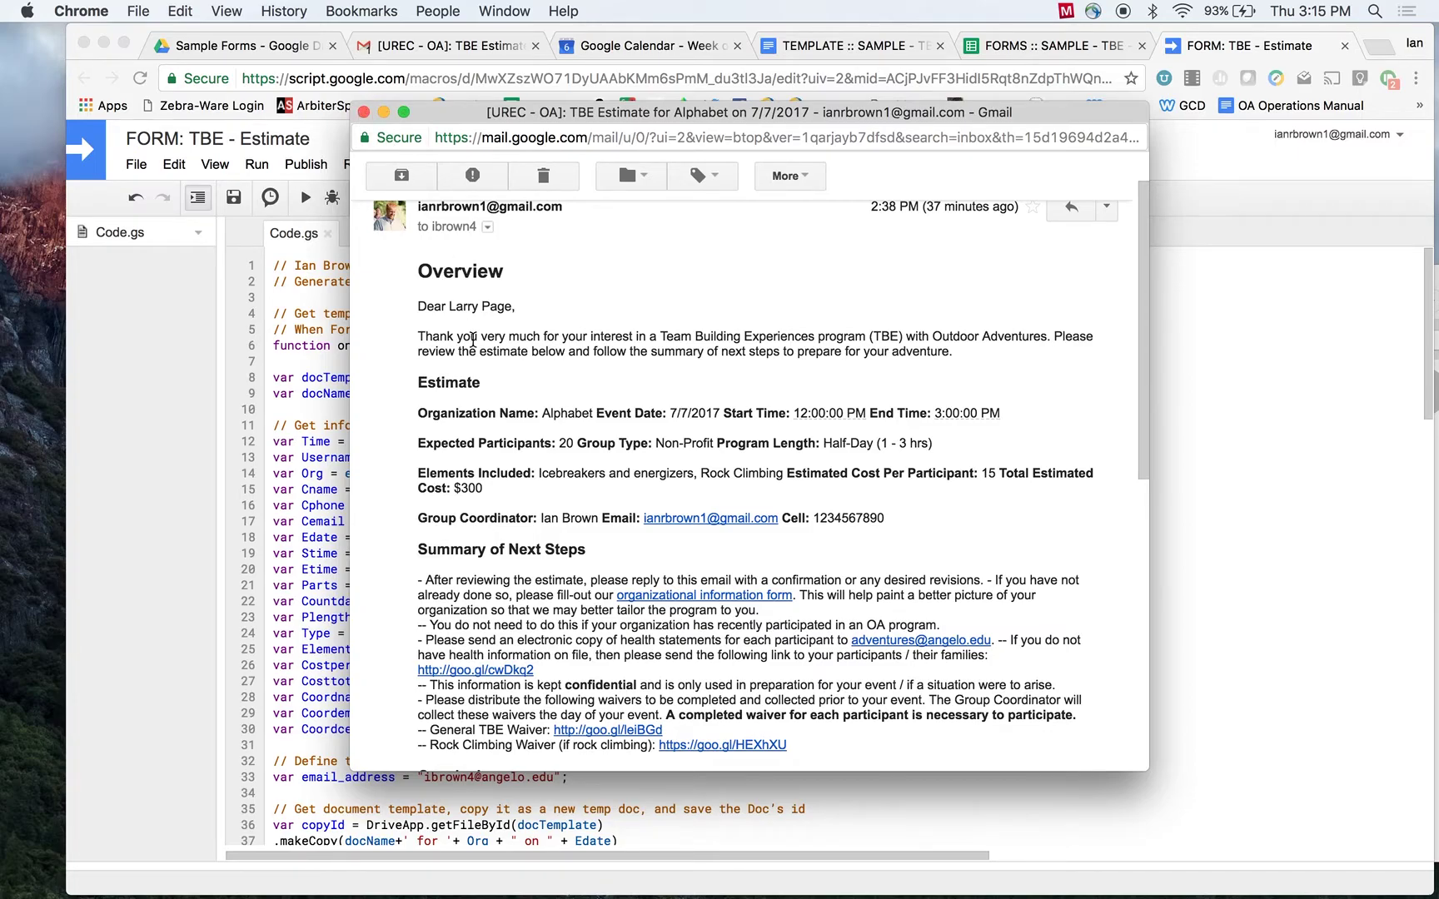
scroll(473, 339, "down", 5)
scroll(472, 340, "up", 3)
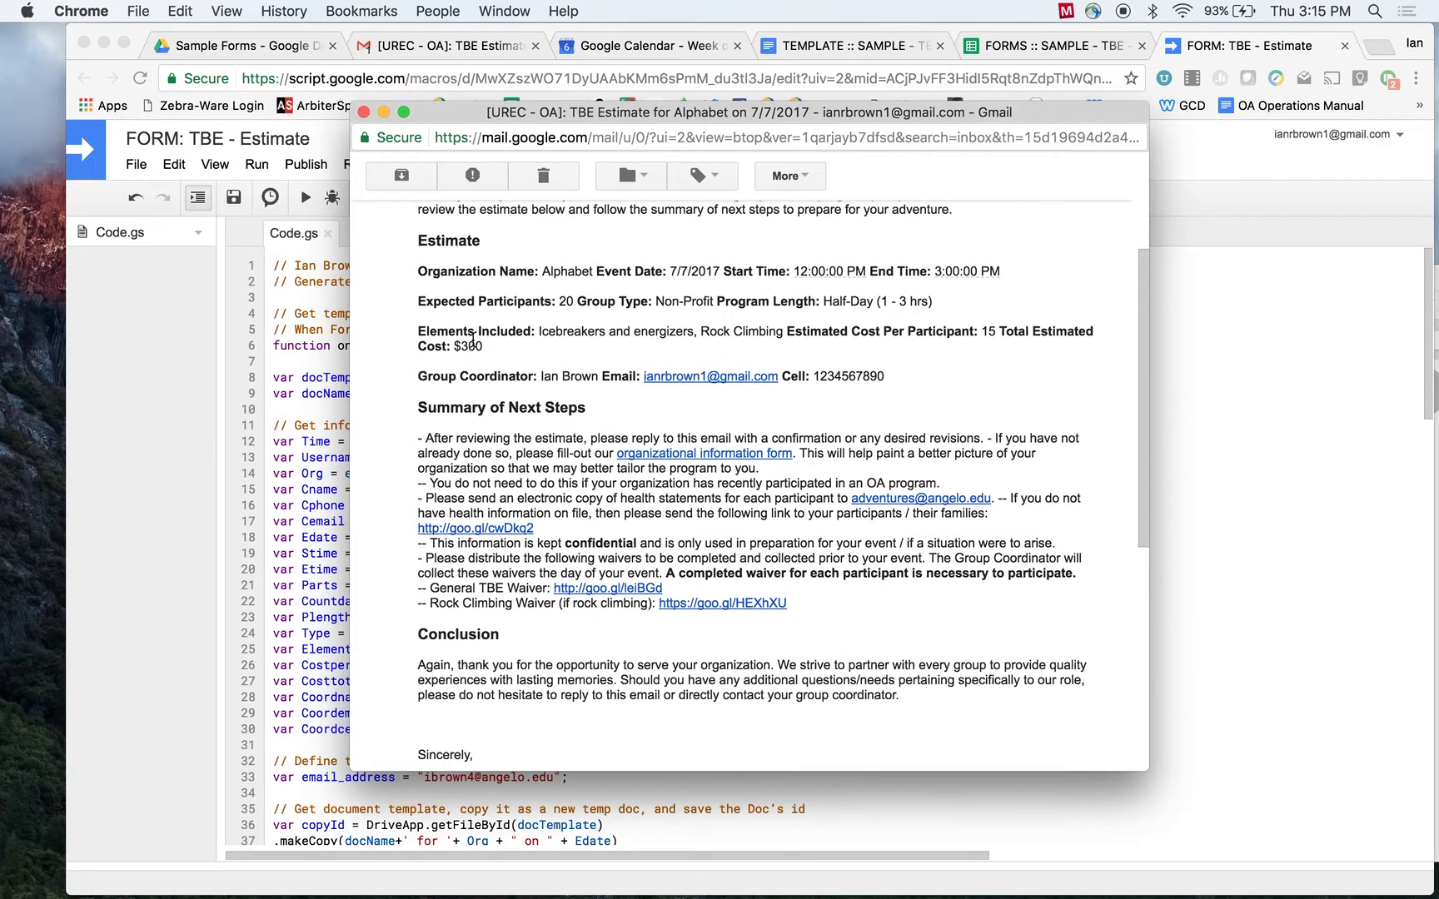
scroll(472, 339, "up", 5)
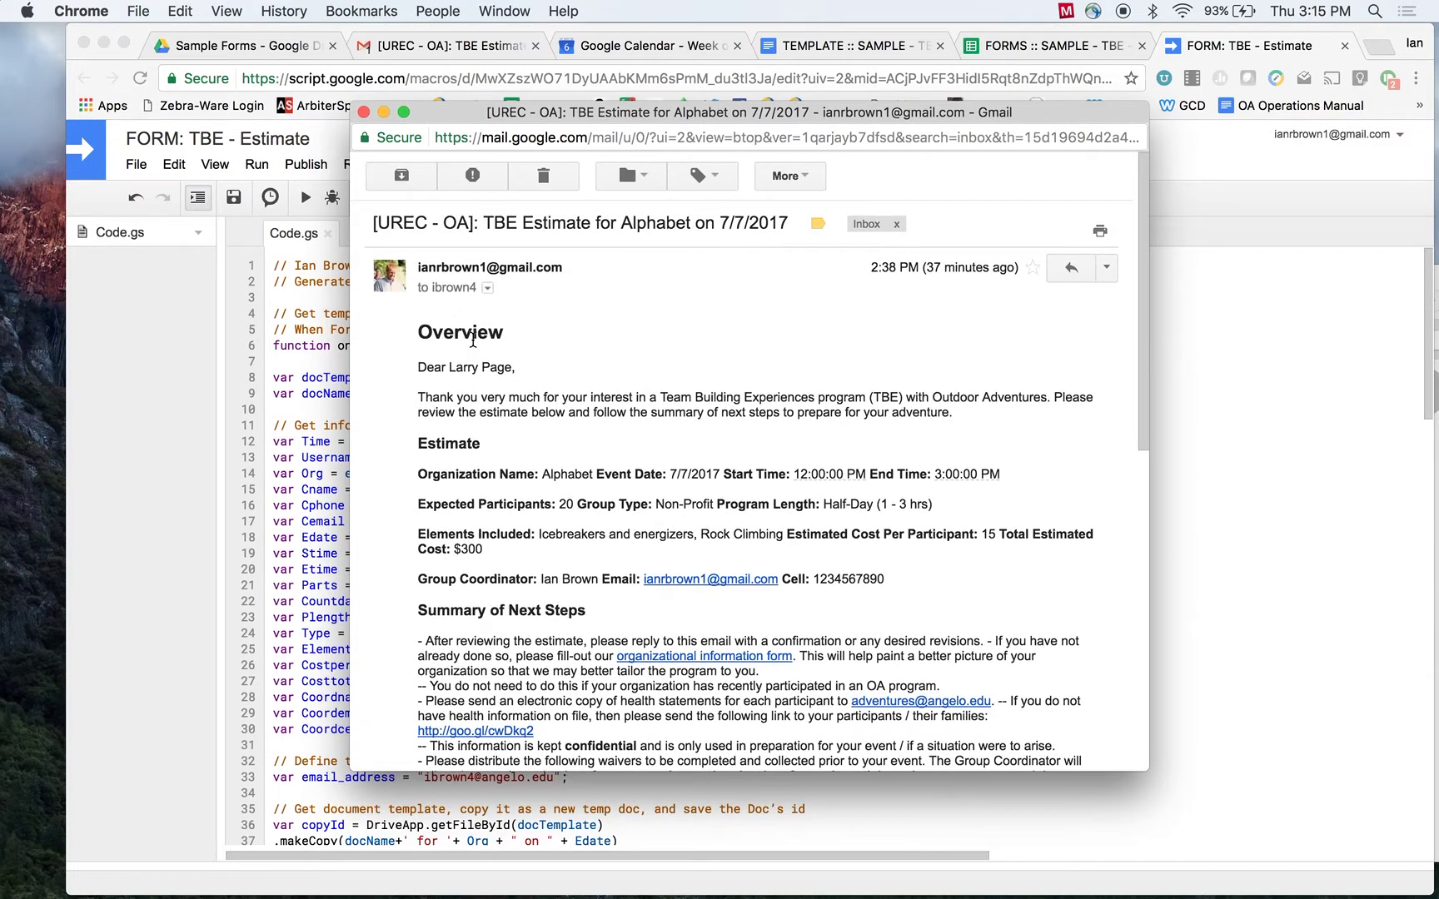
scroll(472, 340, "down", 2)
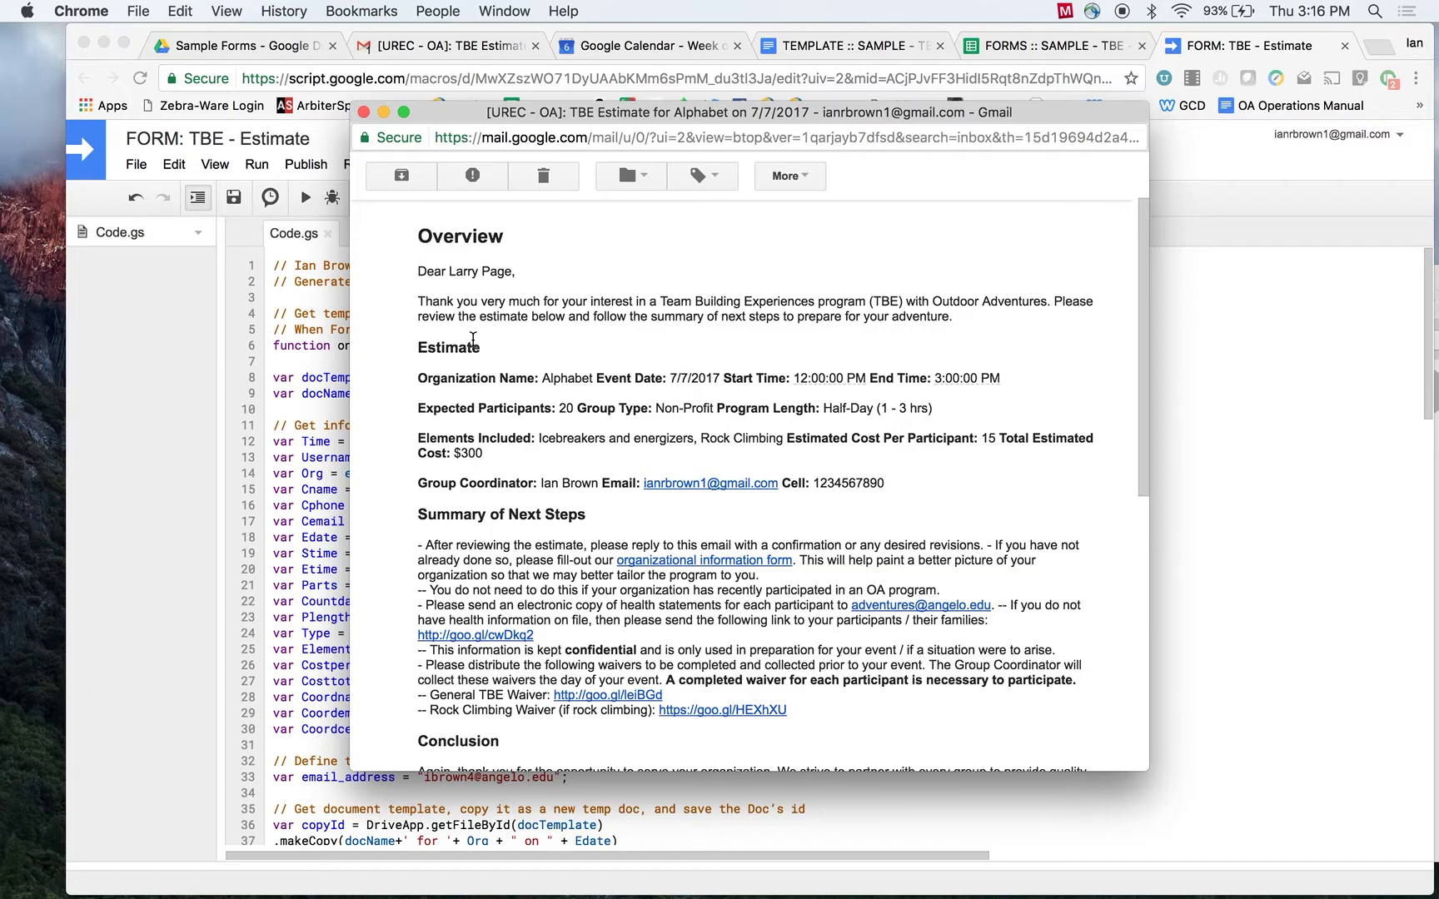
scroll(472, 339, "down", 1)
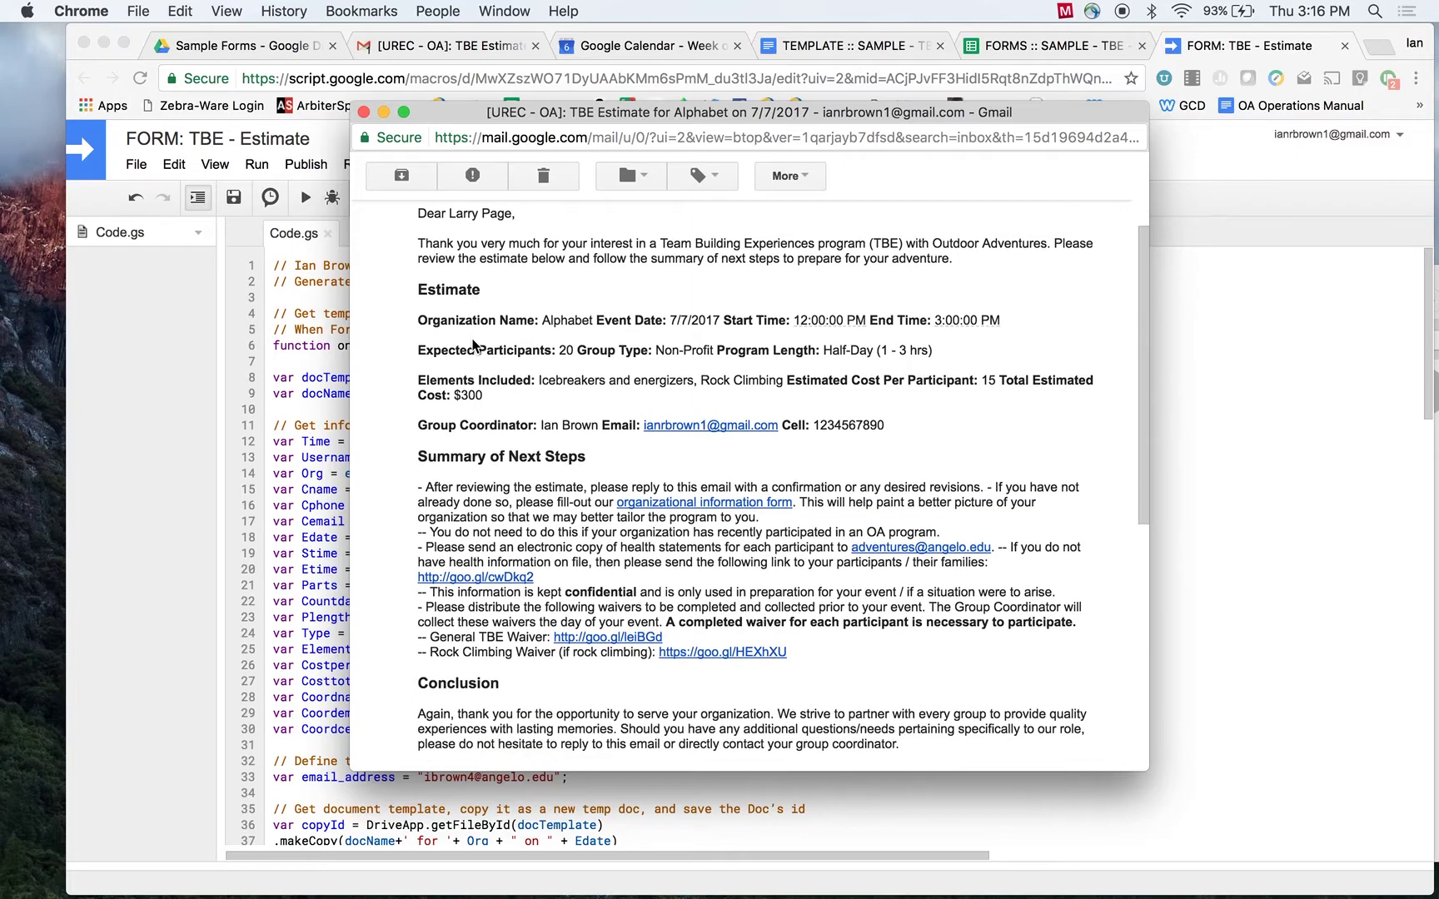
scroll(731, 517, "down", 4)
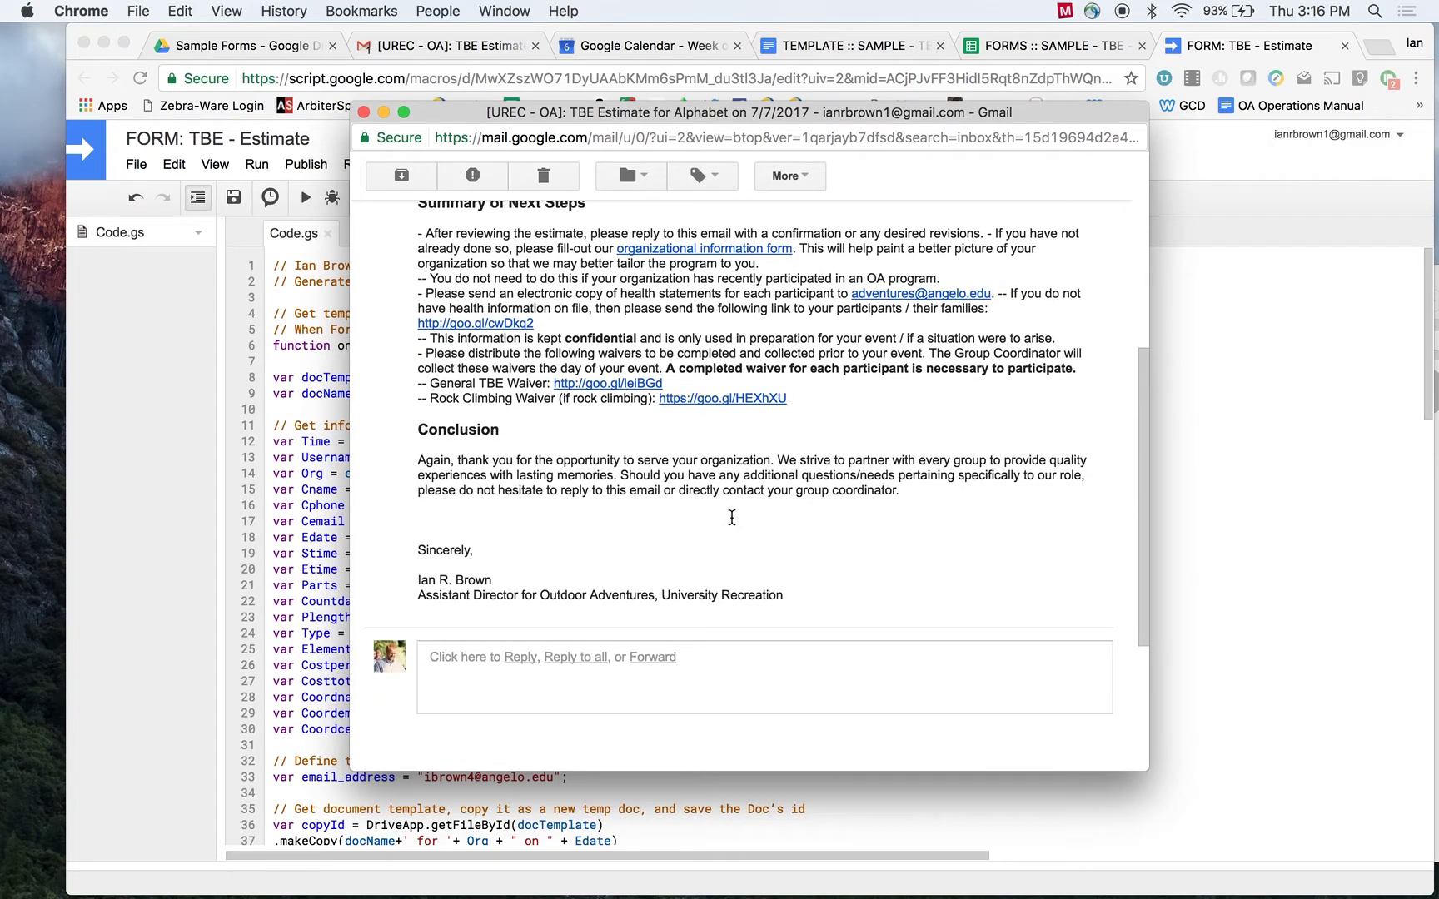
scroll(732, 517, "up", 7)
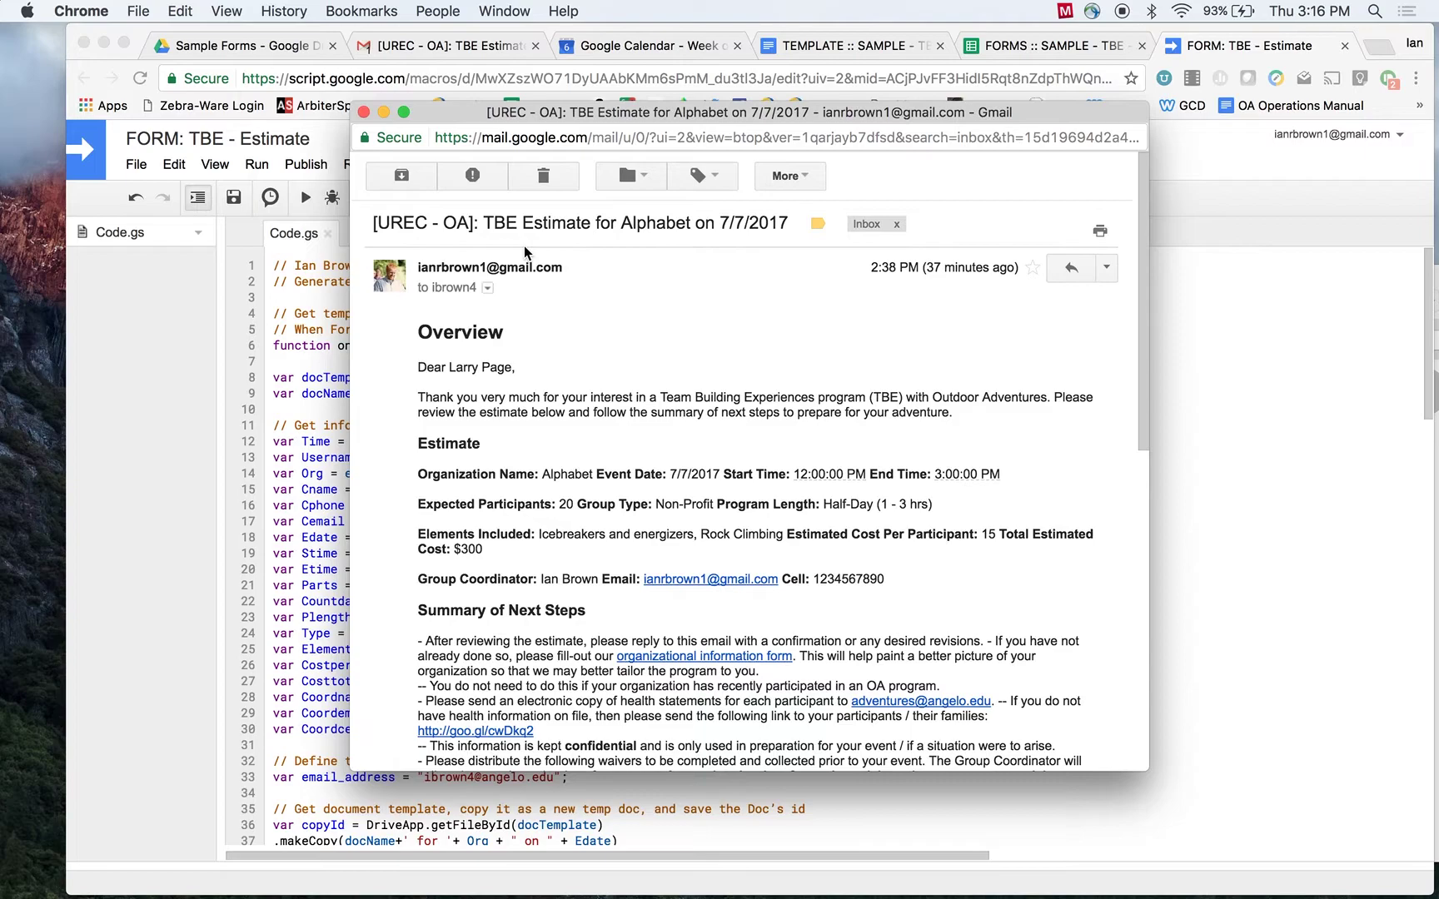
left_click(363, 112)
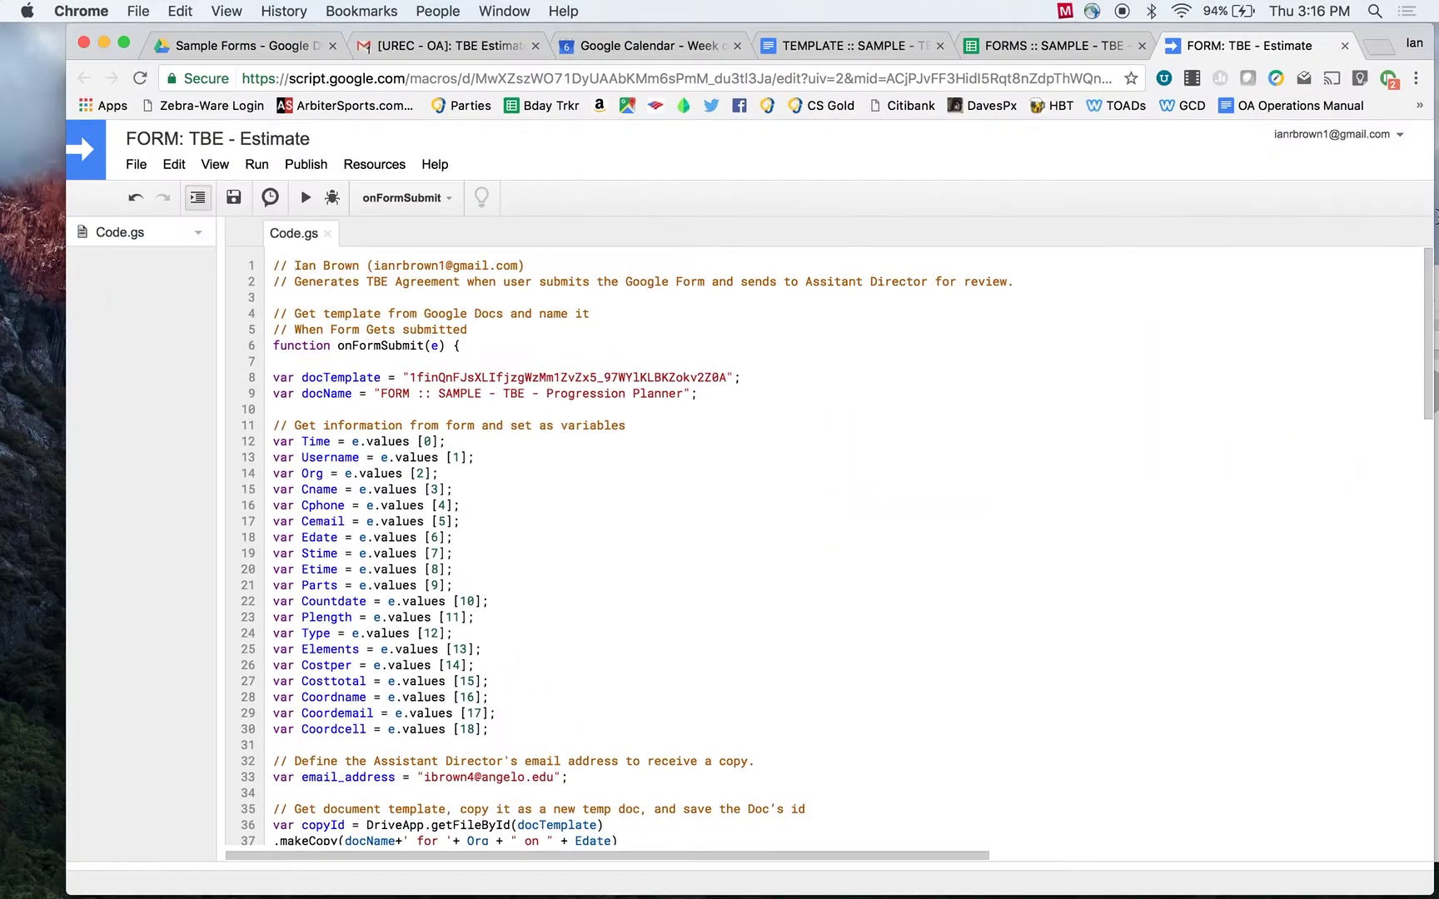
- Switch to the Mail window with the "TBE: Alphabet" calendar invitation, review its event details, and close it
mouse_move(1438, 1)
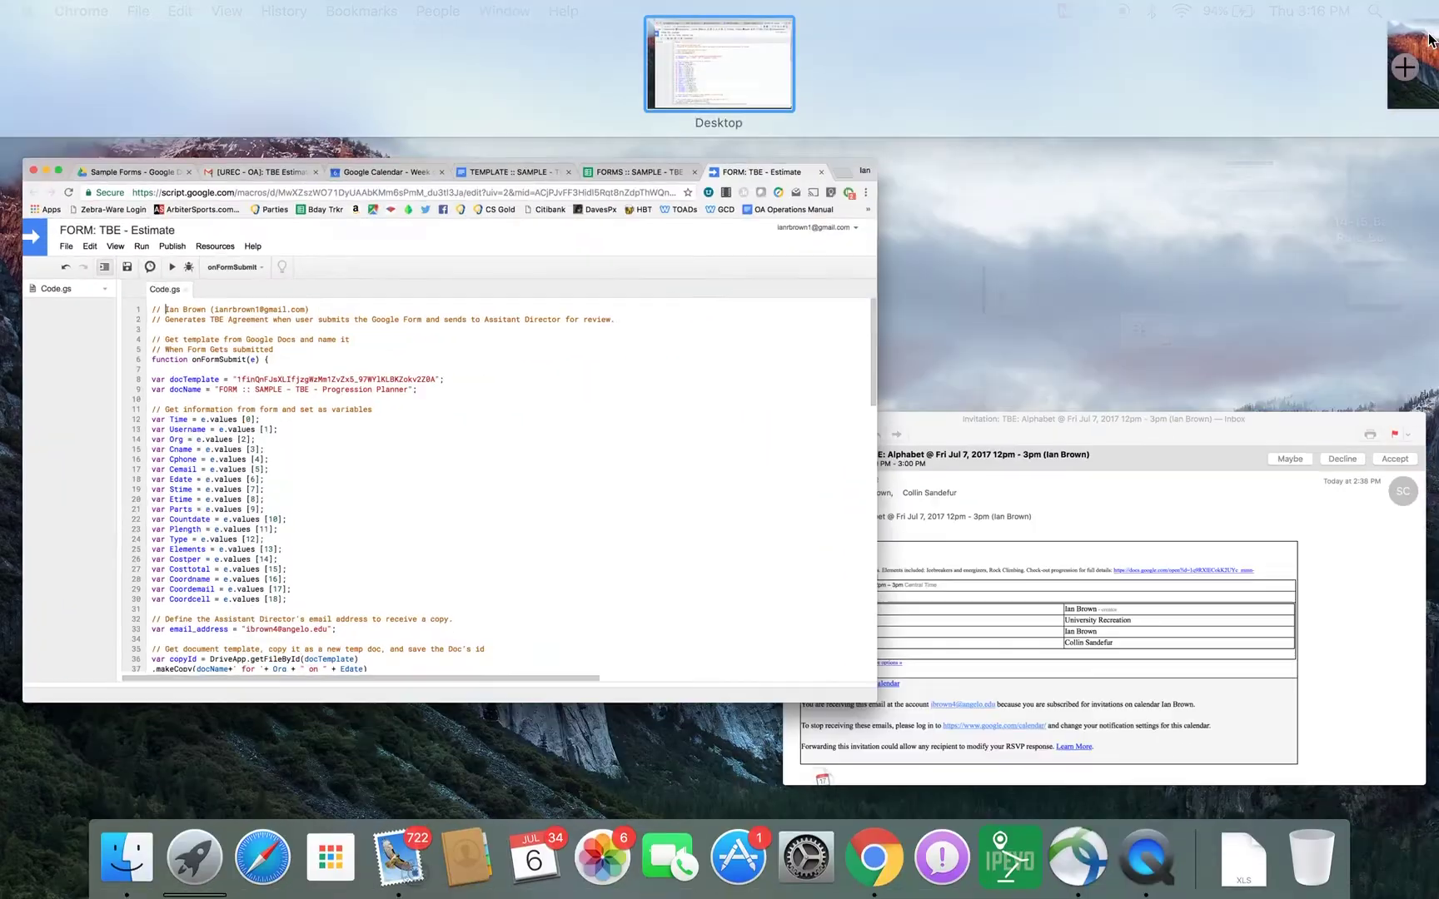
left_click(1203, 490)
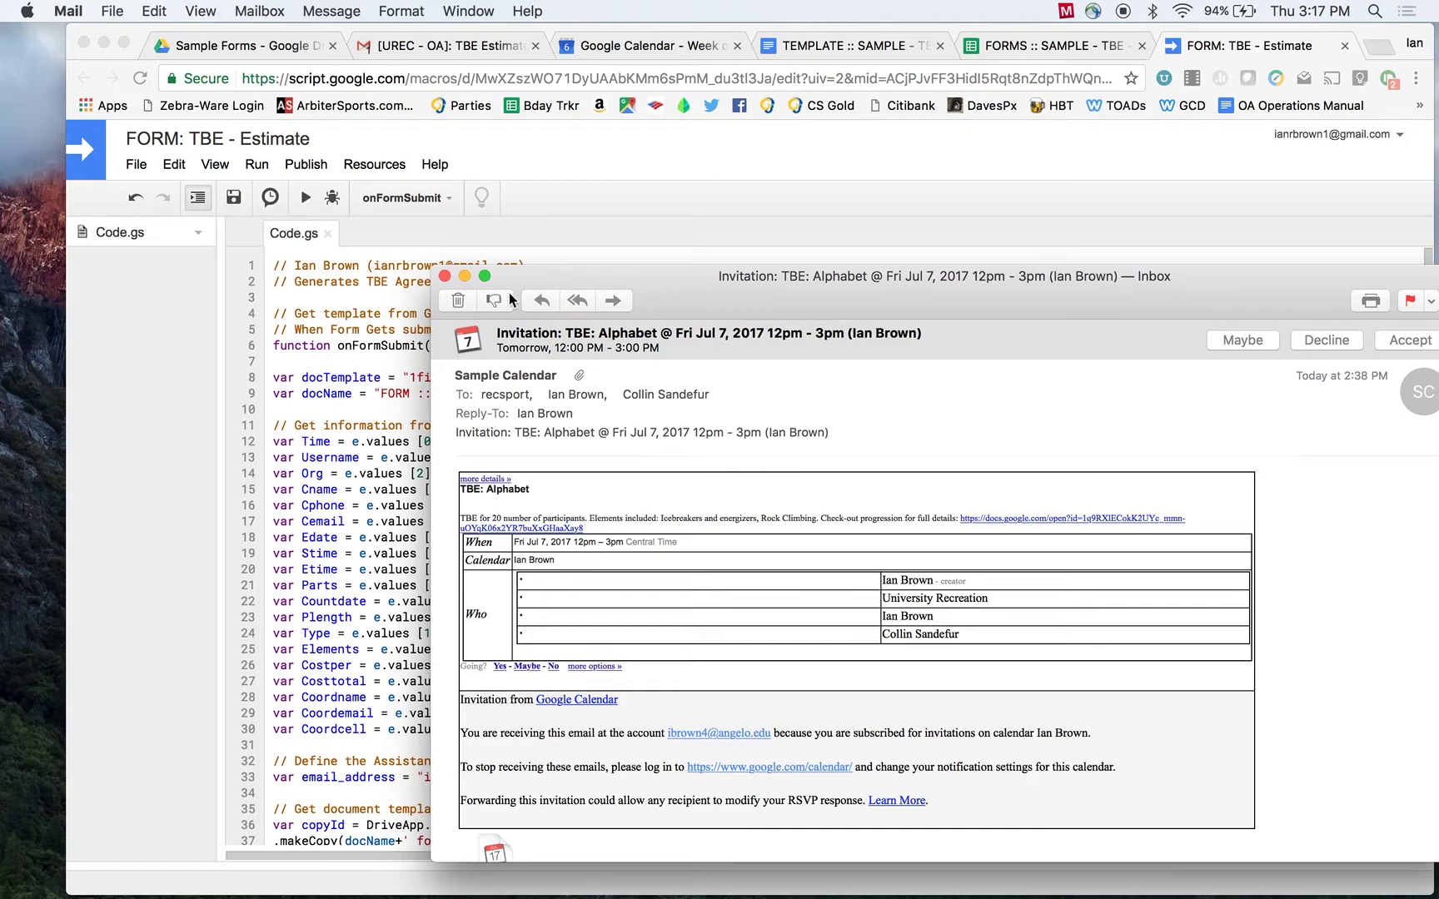
left_click(444, 276)
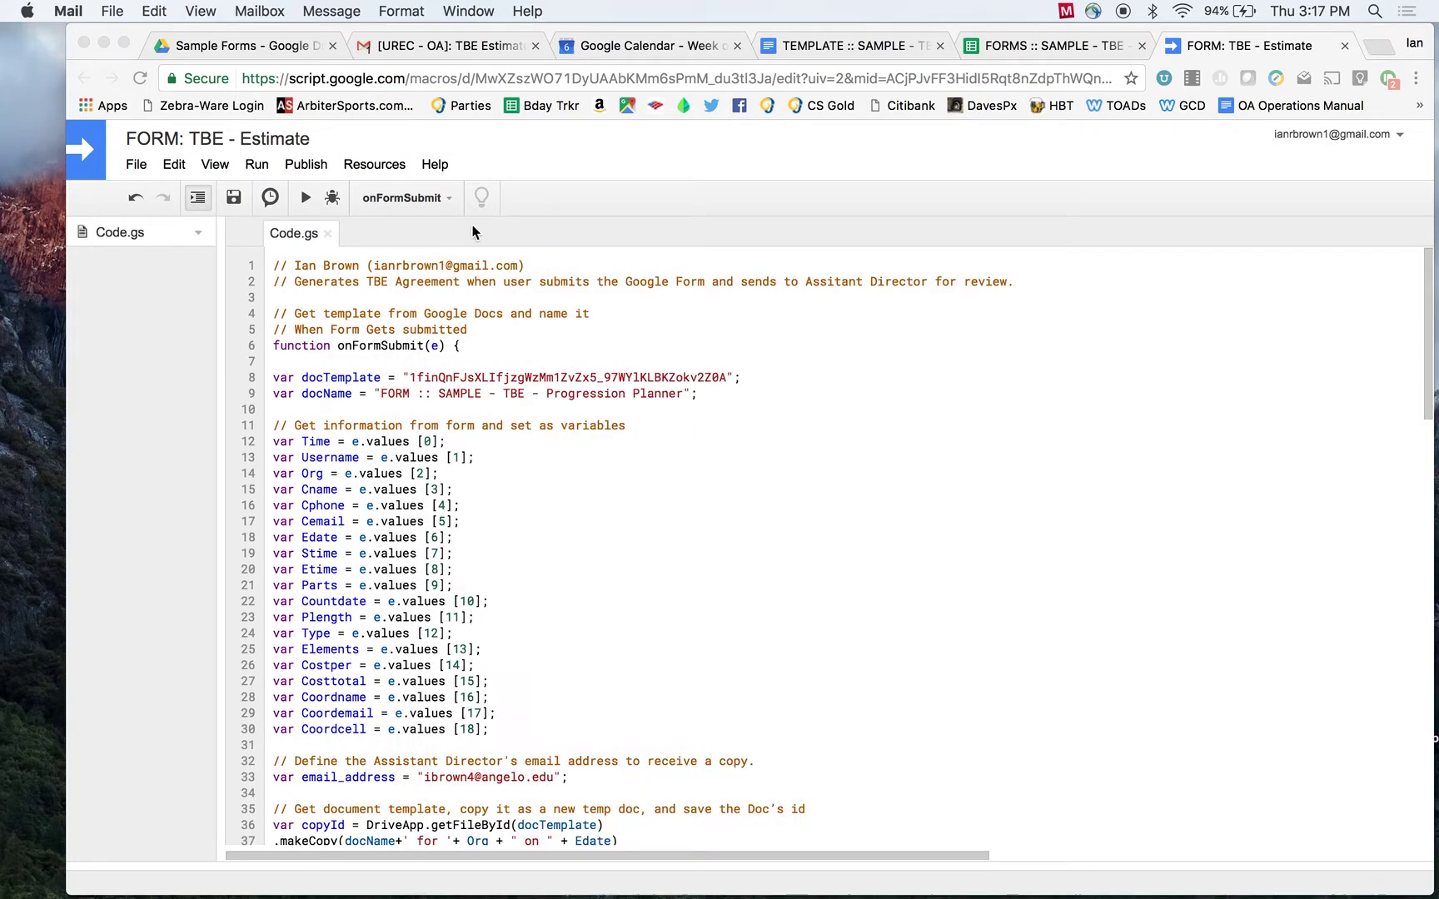
- Switch to Google Calendar, review the "TBE: Alphabet" event's details and guest field, and return to the week view
left_click(593, 46)
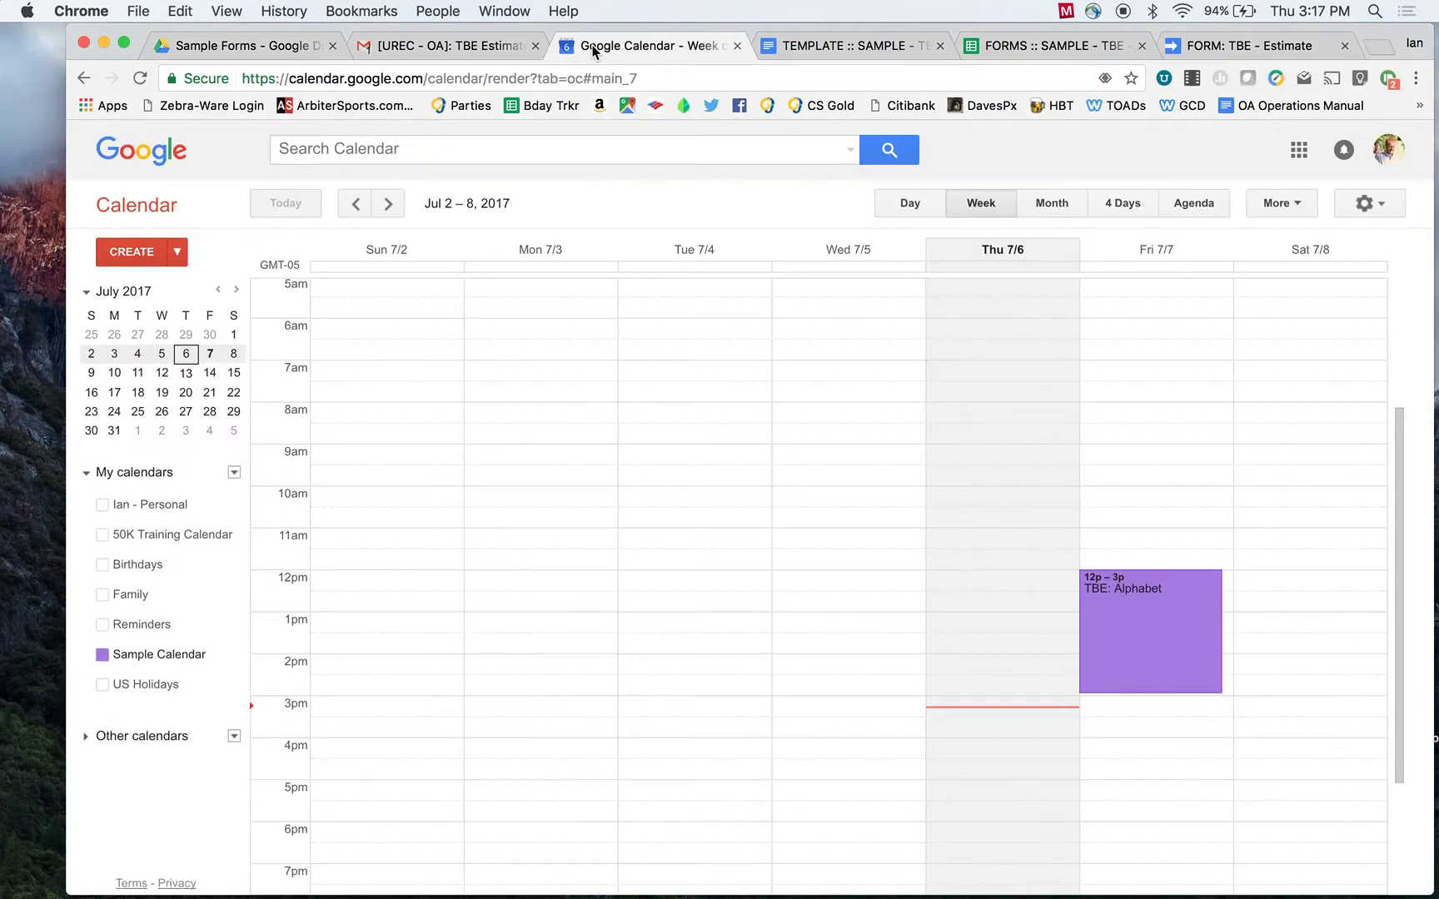
left_click(1130, 596)
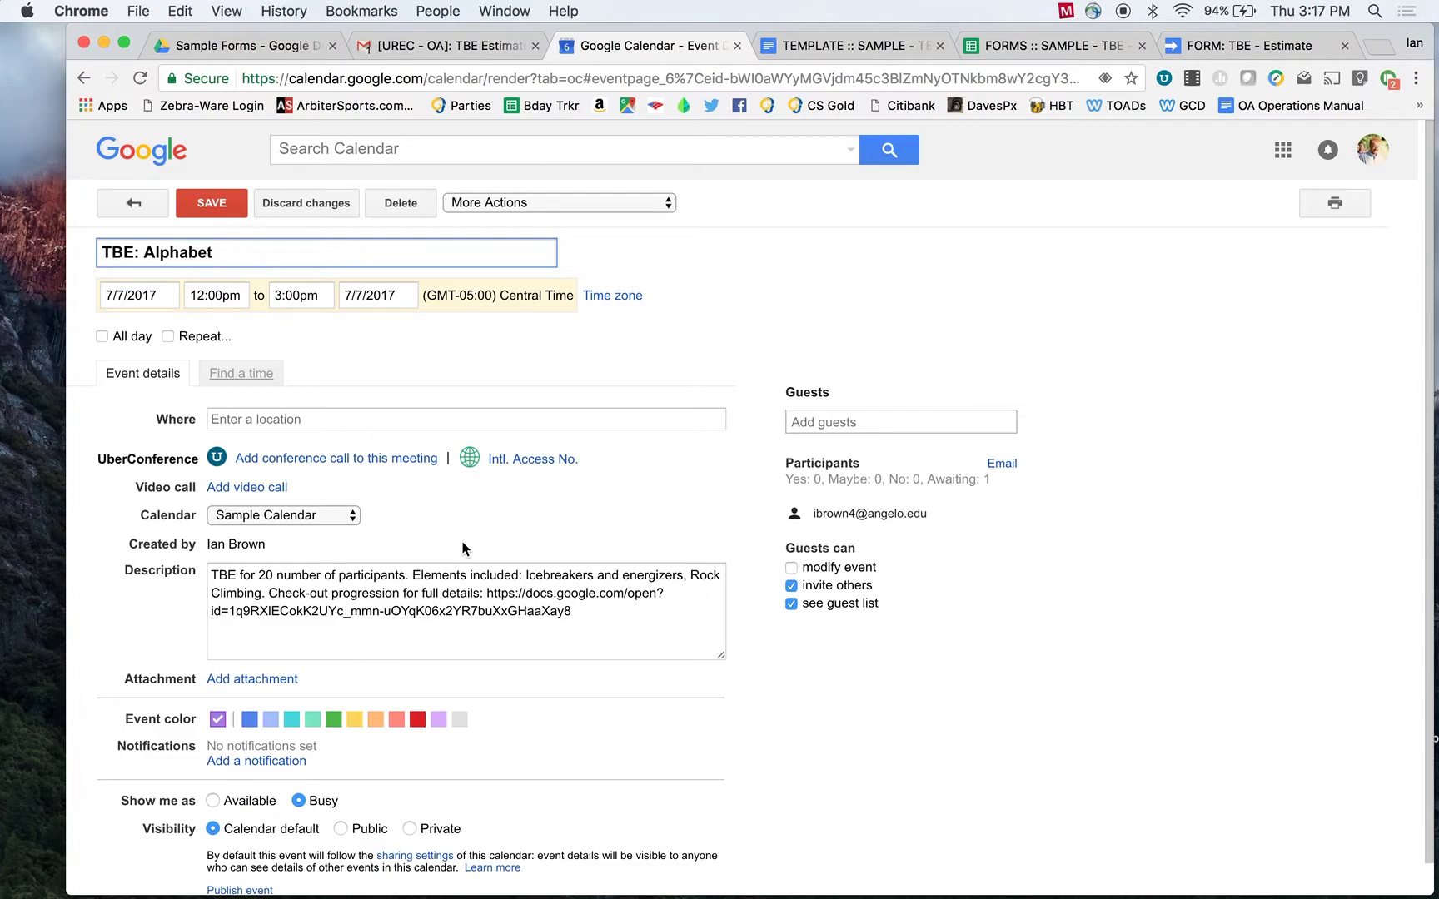
left_click(902, 427)
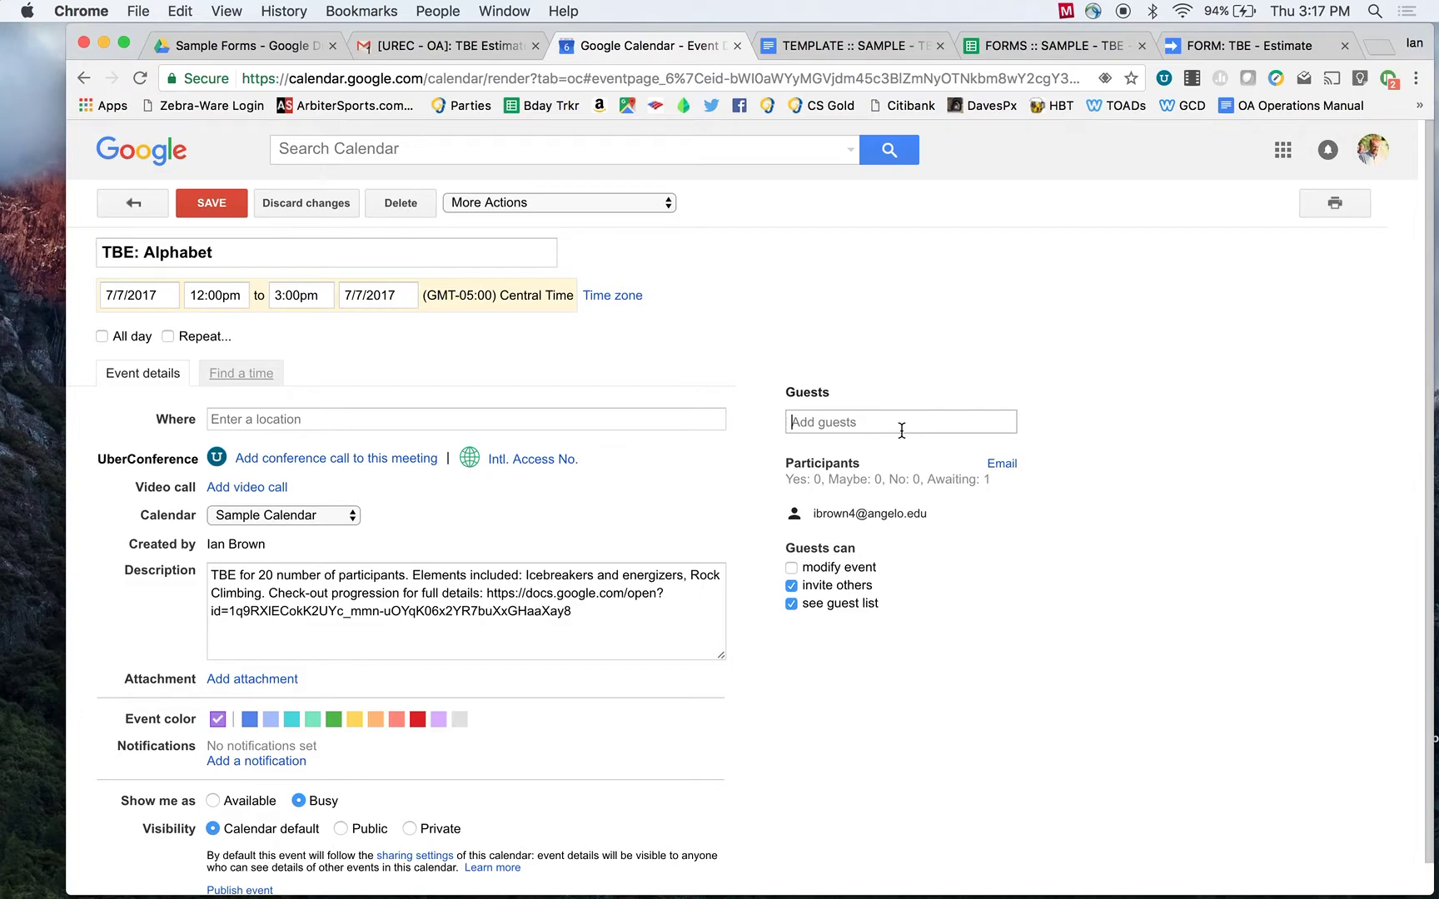
left_click(138, 202)
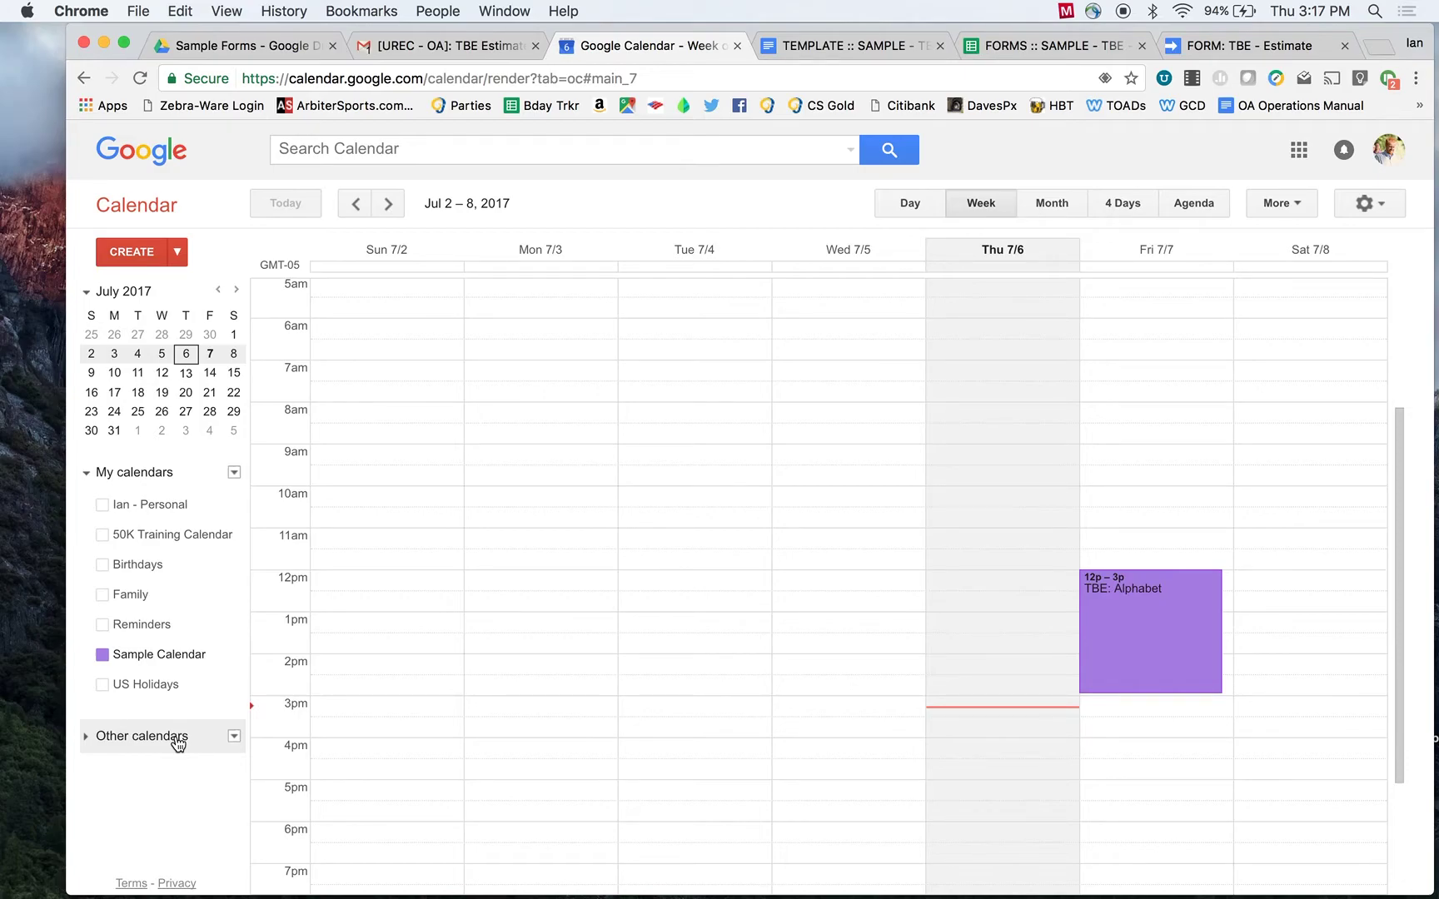
- Reopen the "TBE: Alphabet" event and load the progression planner link from its description in a new browser tab
double_click(1120, 606)
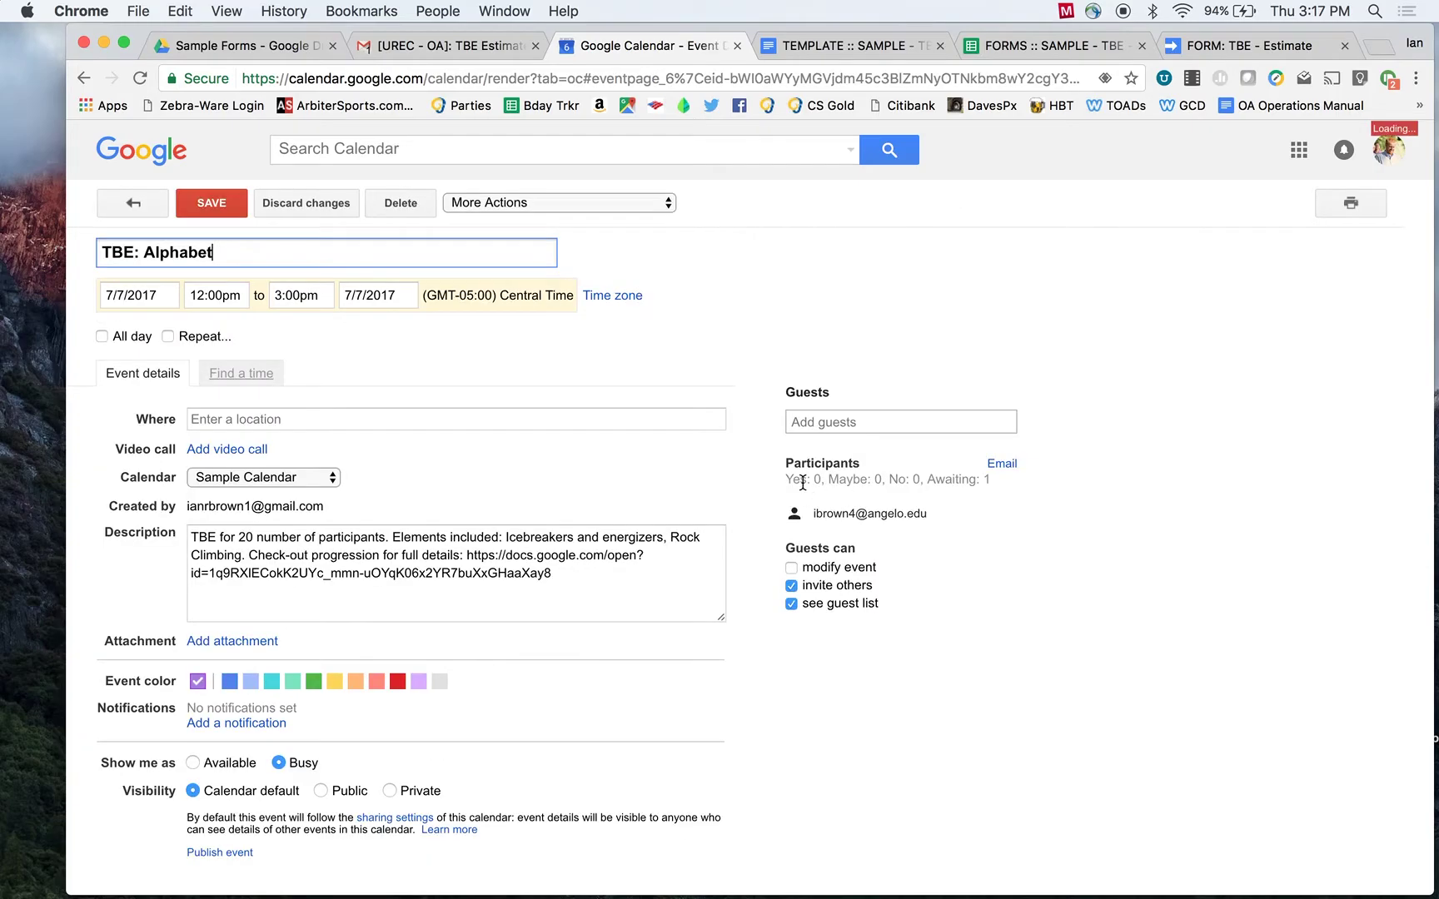
left_click(840, 420)
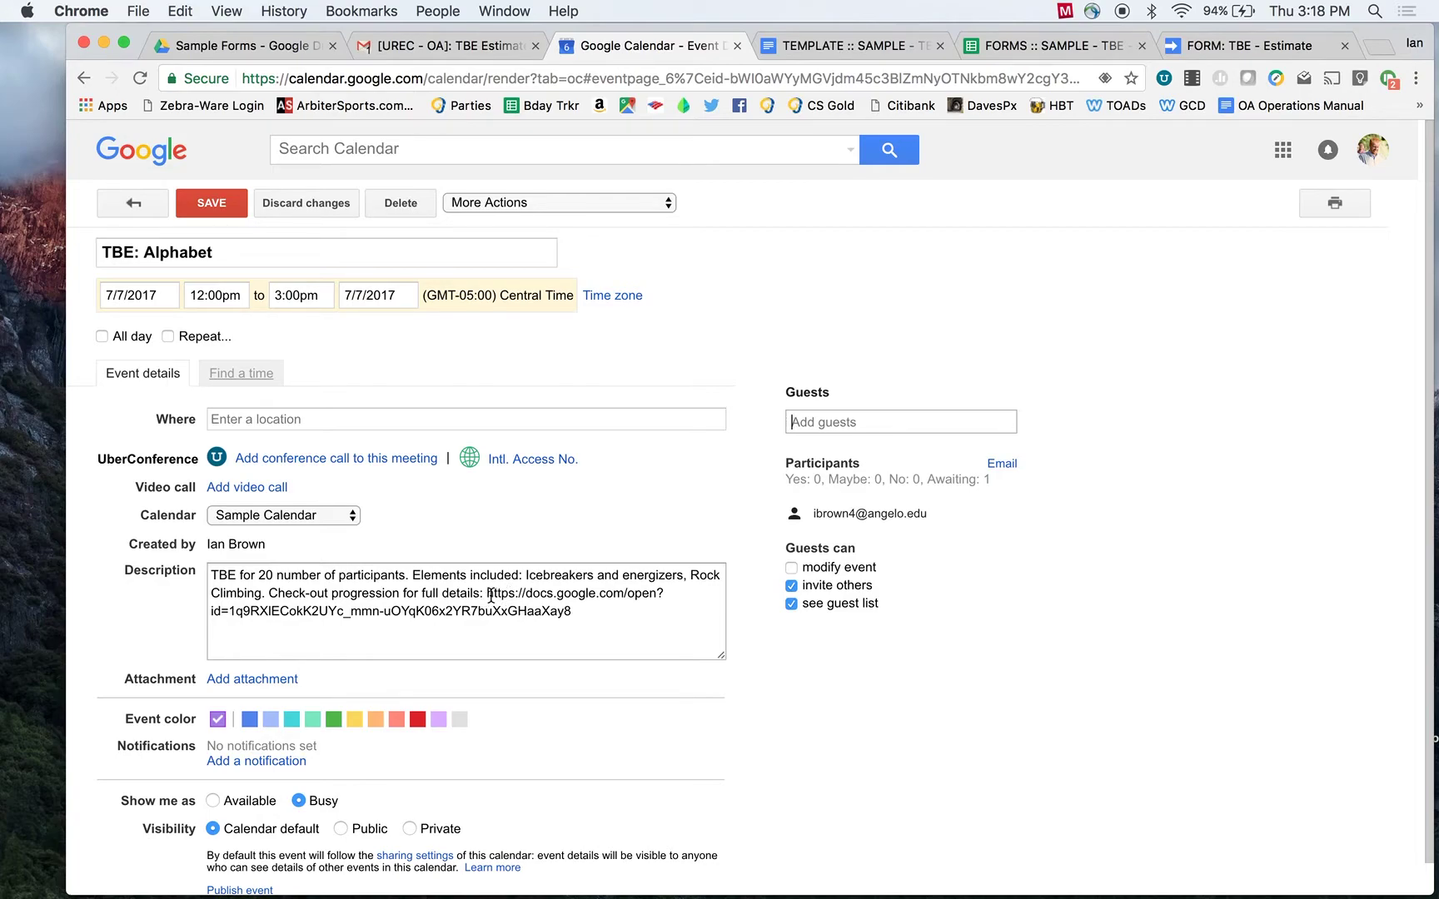
left_click_drag(490, 596, 574, 614)
key("super+c")
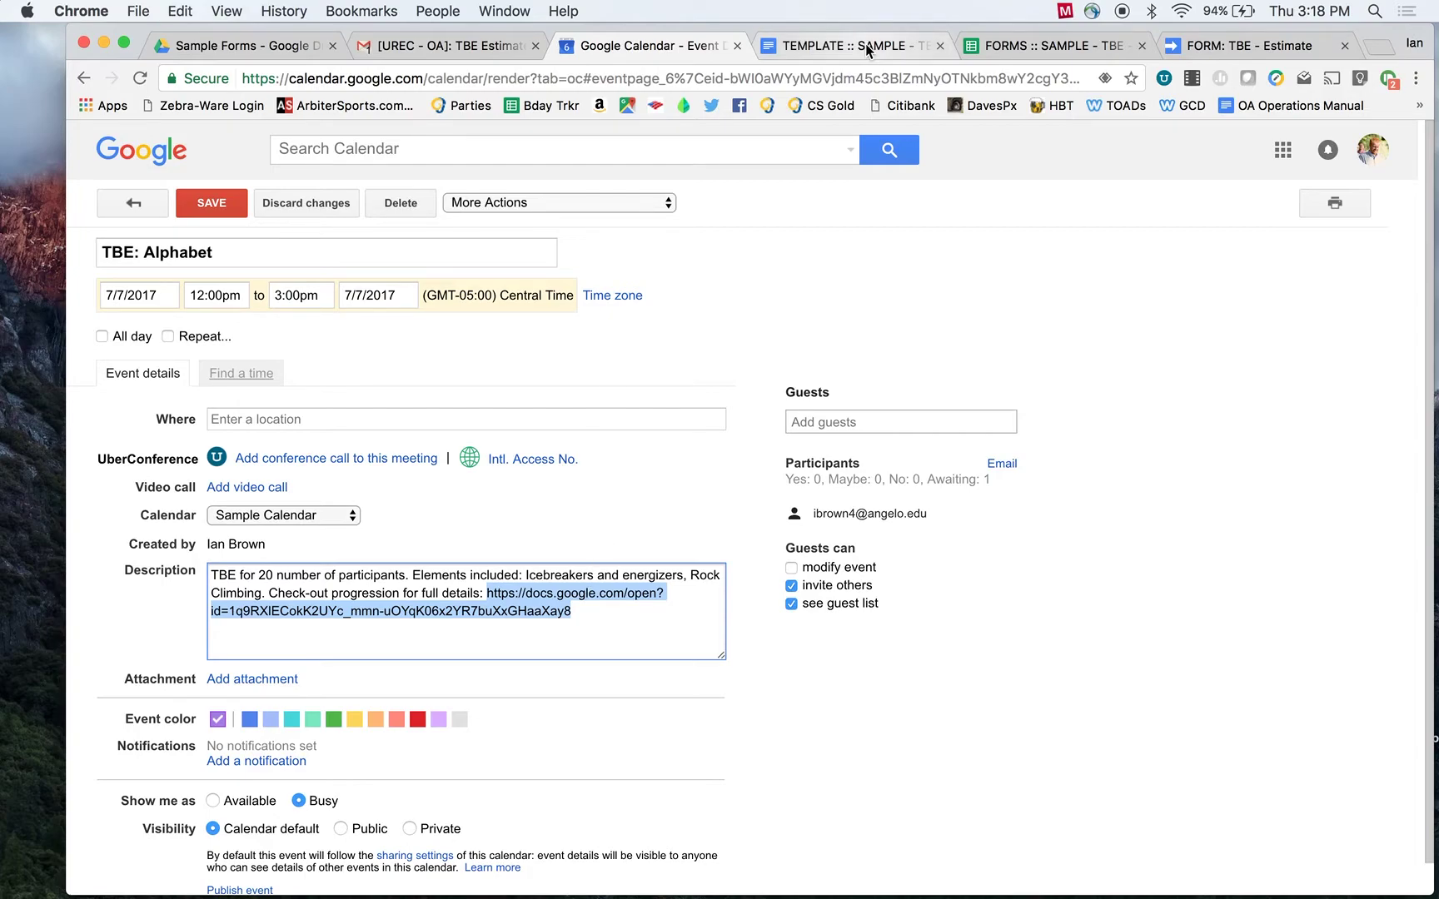
key("super+t")
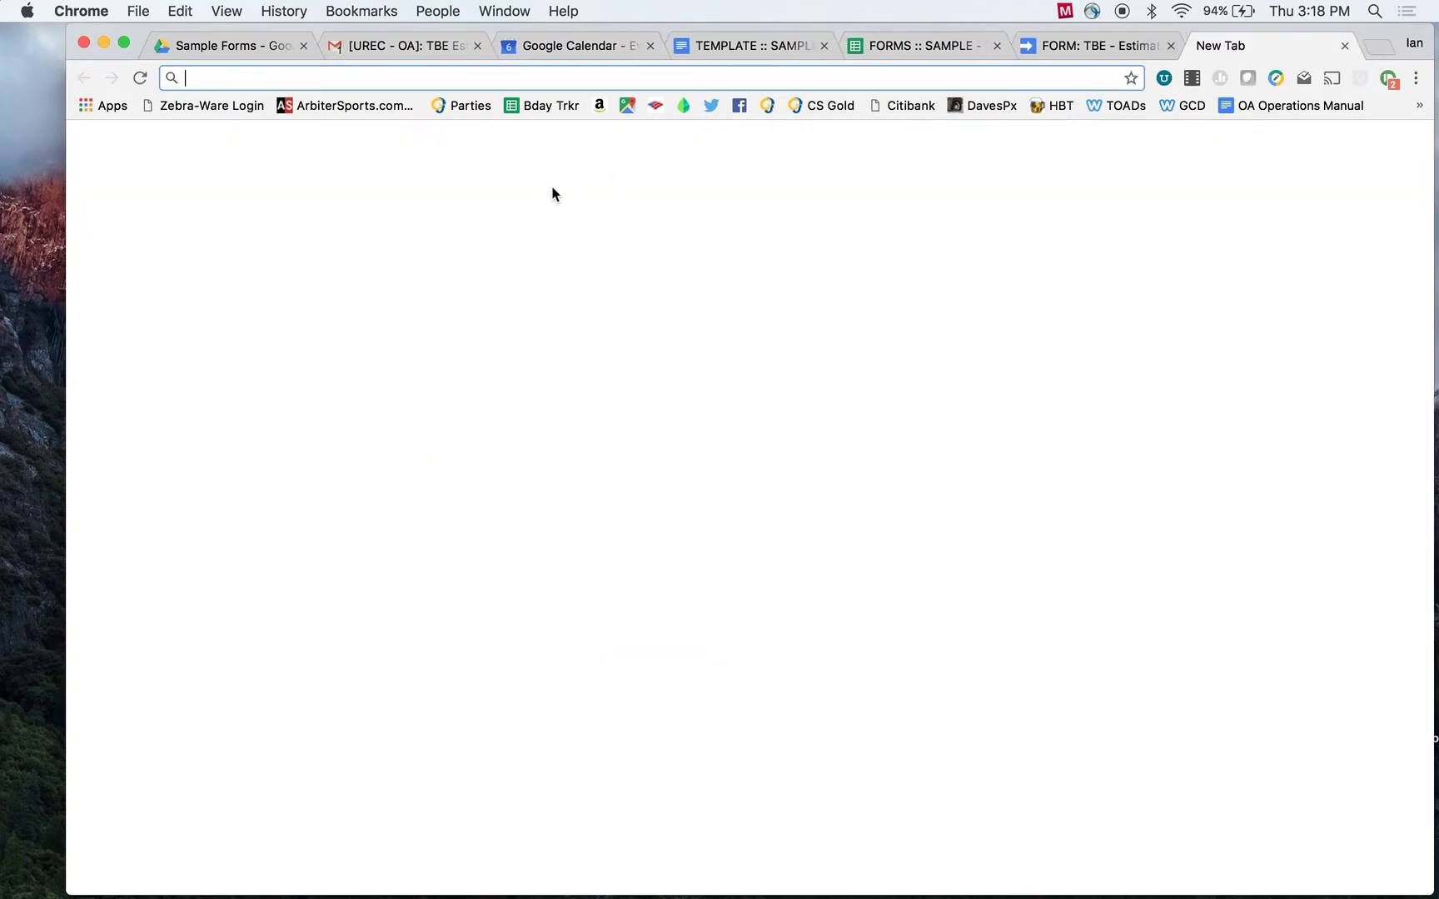
key("super+v")
key("Return")
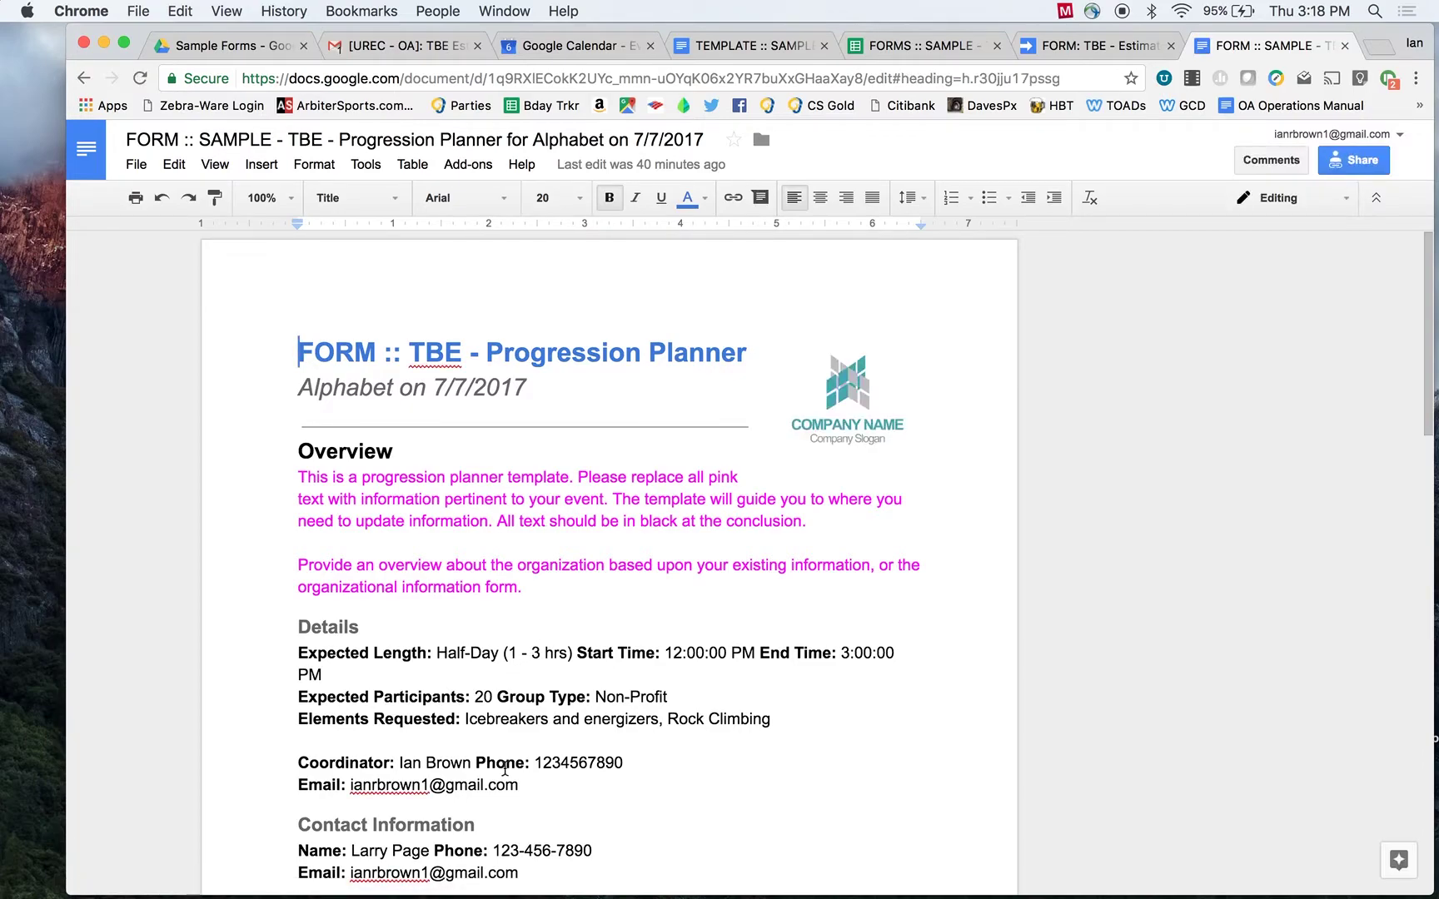
- Examine the Alphabet progression planner's Overview, Details, Contact Information, Progression, Program Staff, Materials and Agenda sections
scroll(505, 767, "down", 1)
scroll(504, 775, "up", 1)
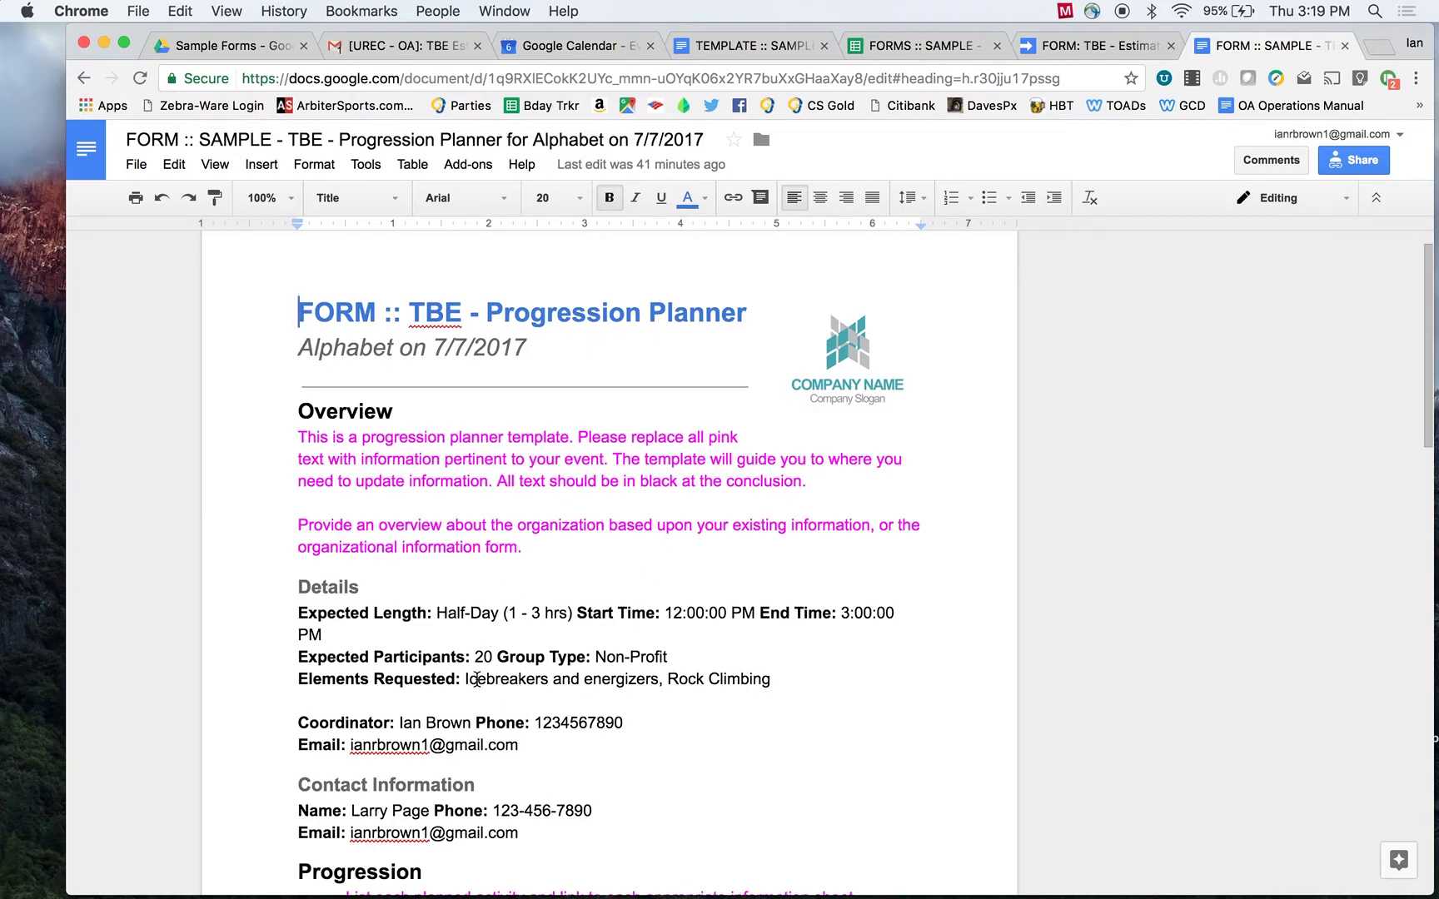
scroll(427, 429, "down", 1)
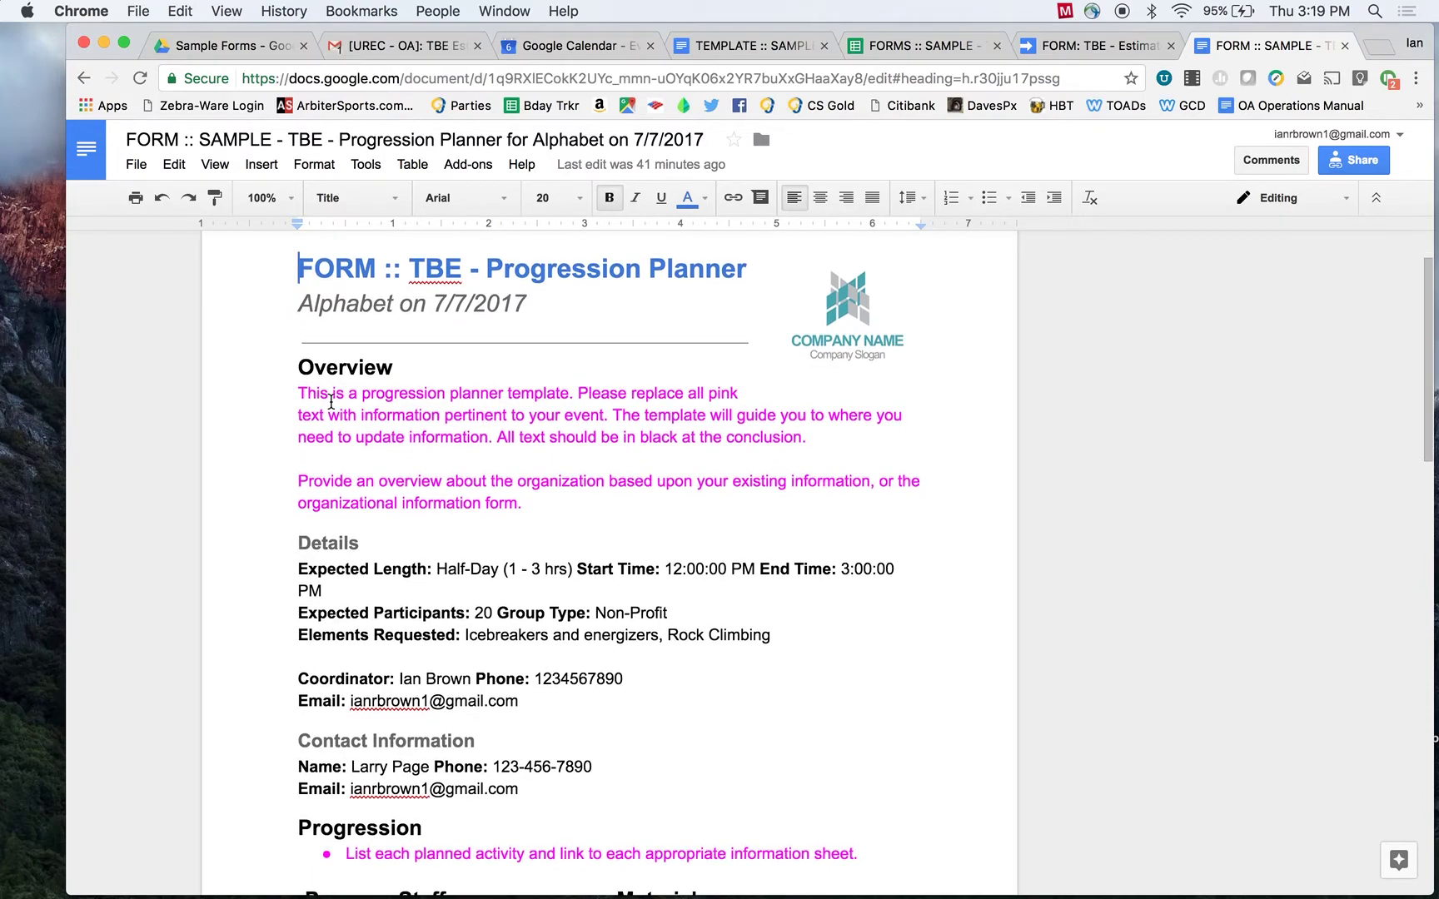
left_click_drag(298, 393, 539, 503)
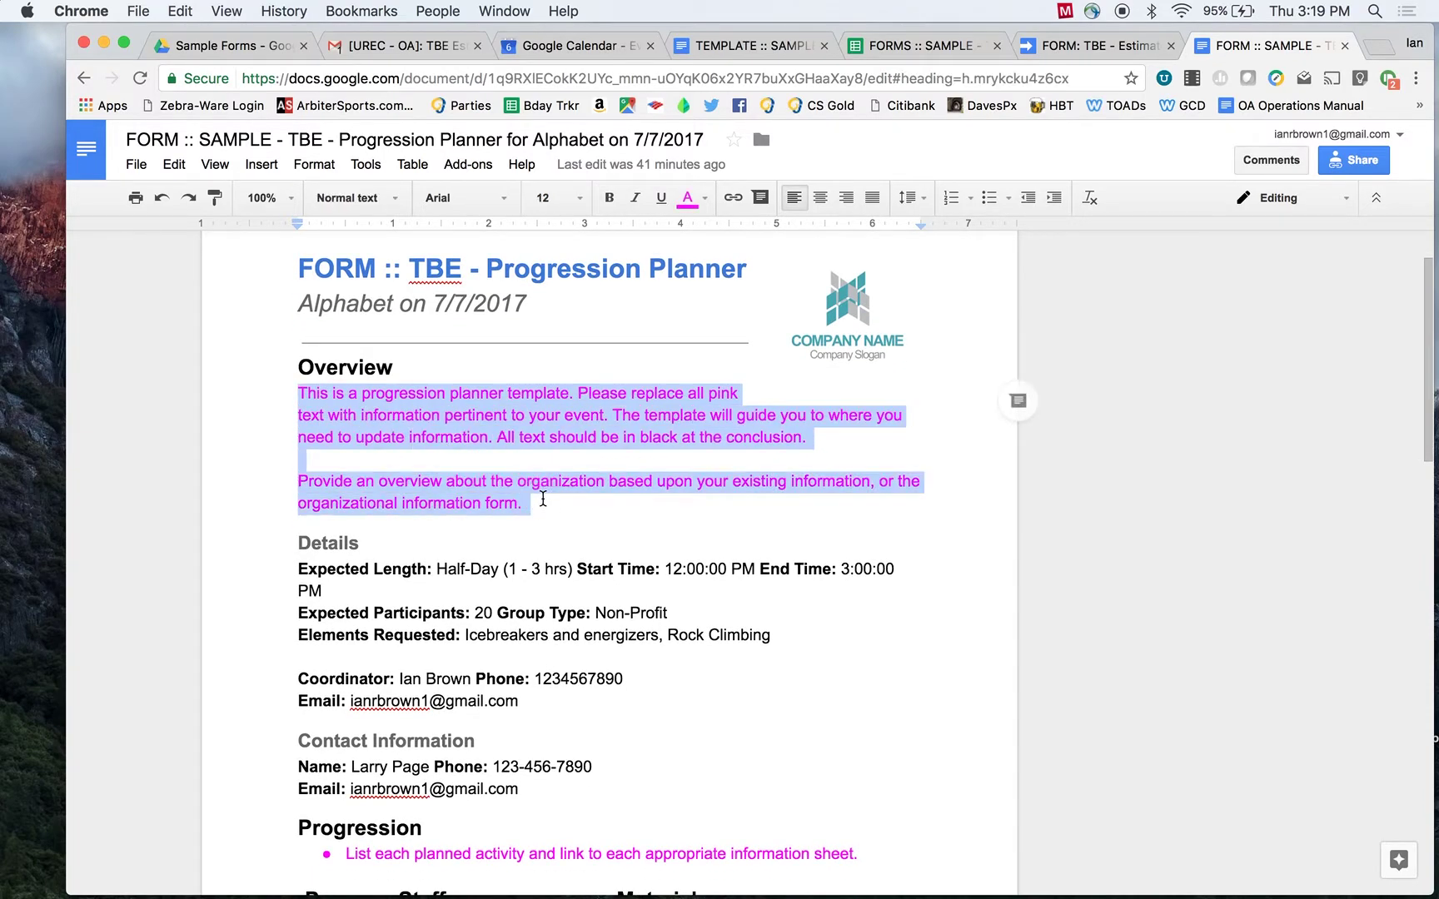
scroll(319, 585, "down", 4)
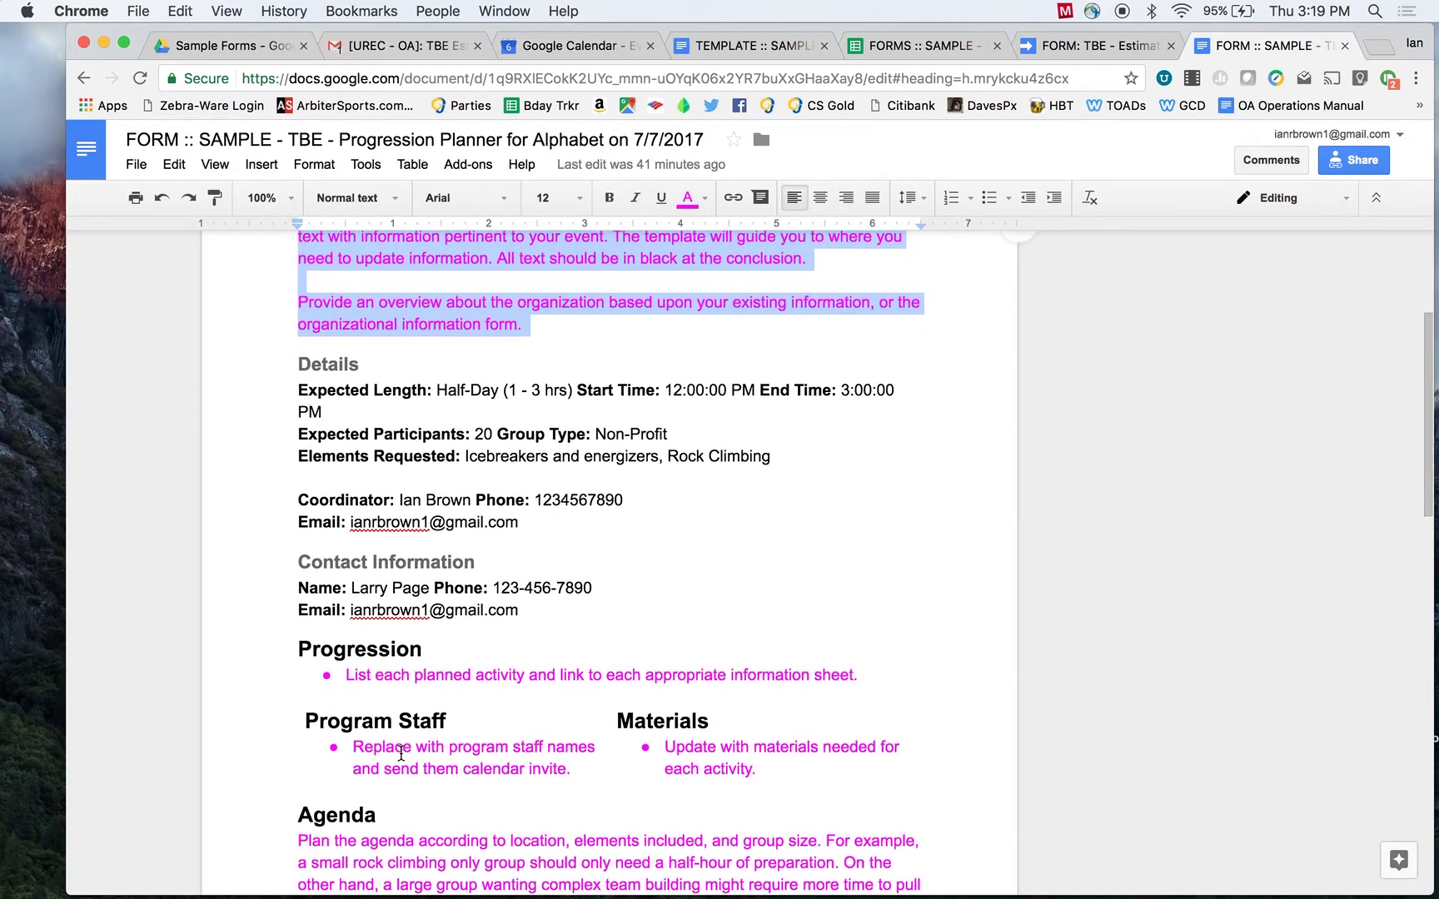
scroll(489, 357, "up", 4)
scroll(489, 358, "down", 5)
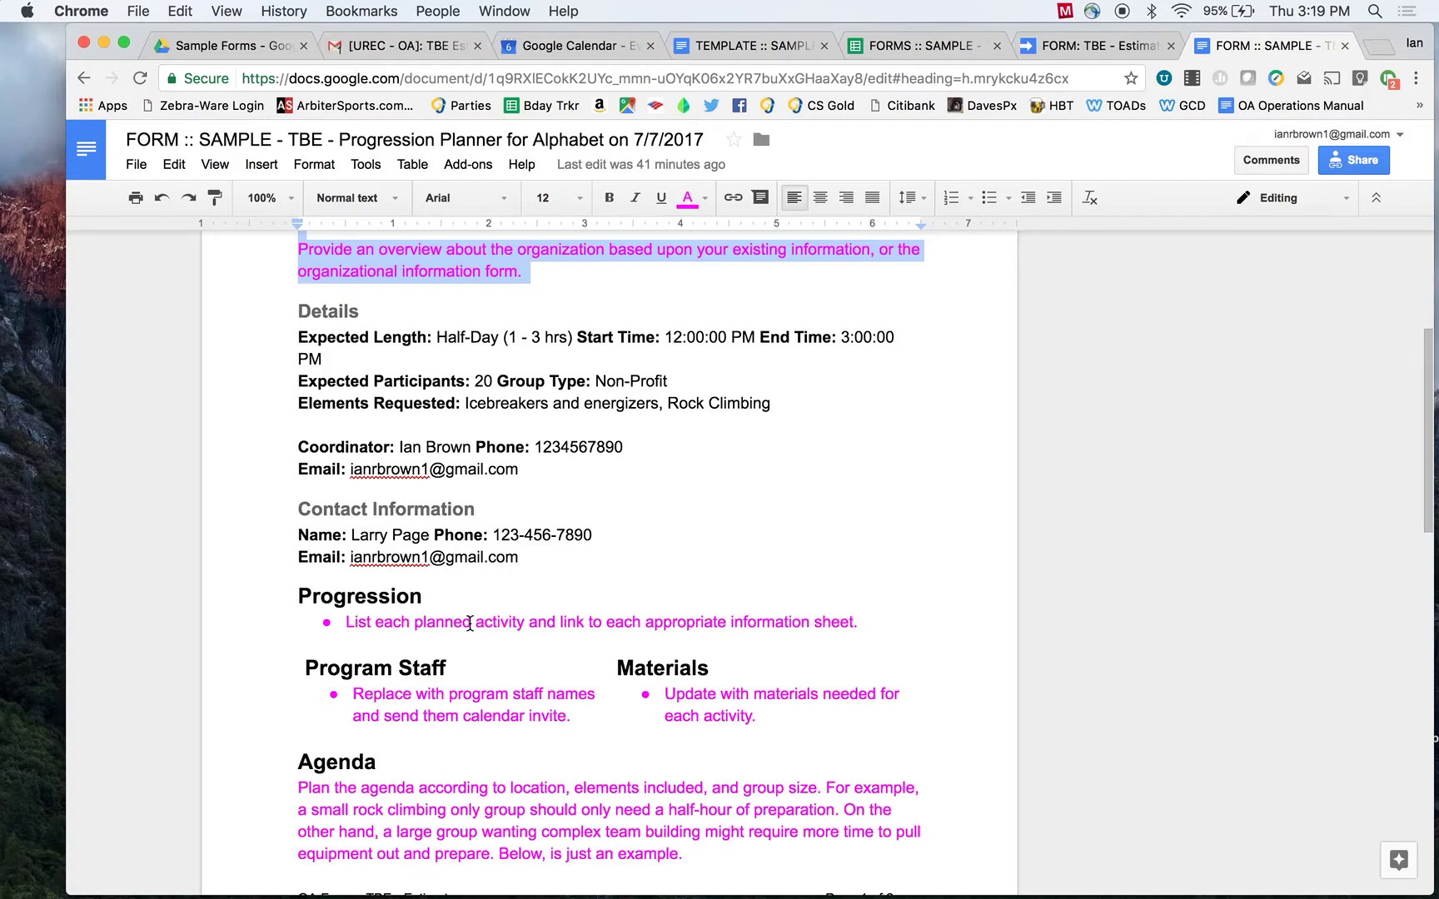
scroll(654, 483, "down", 7)
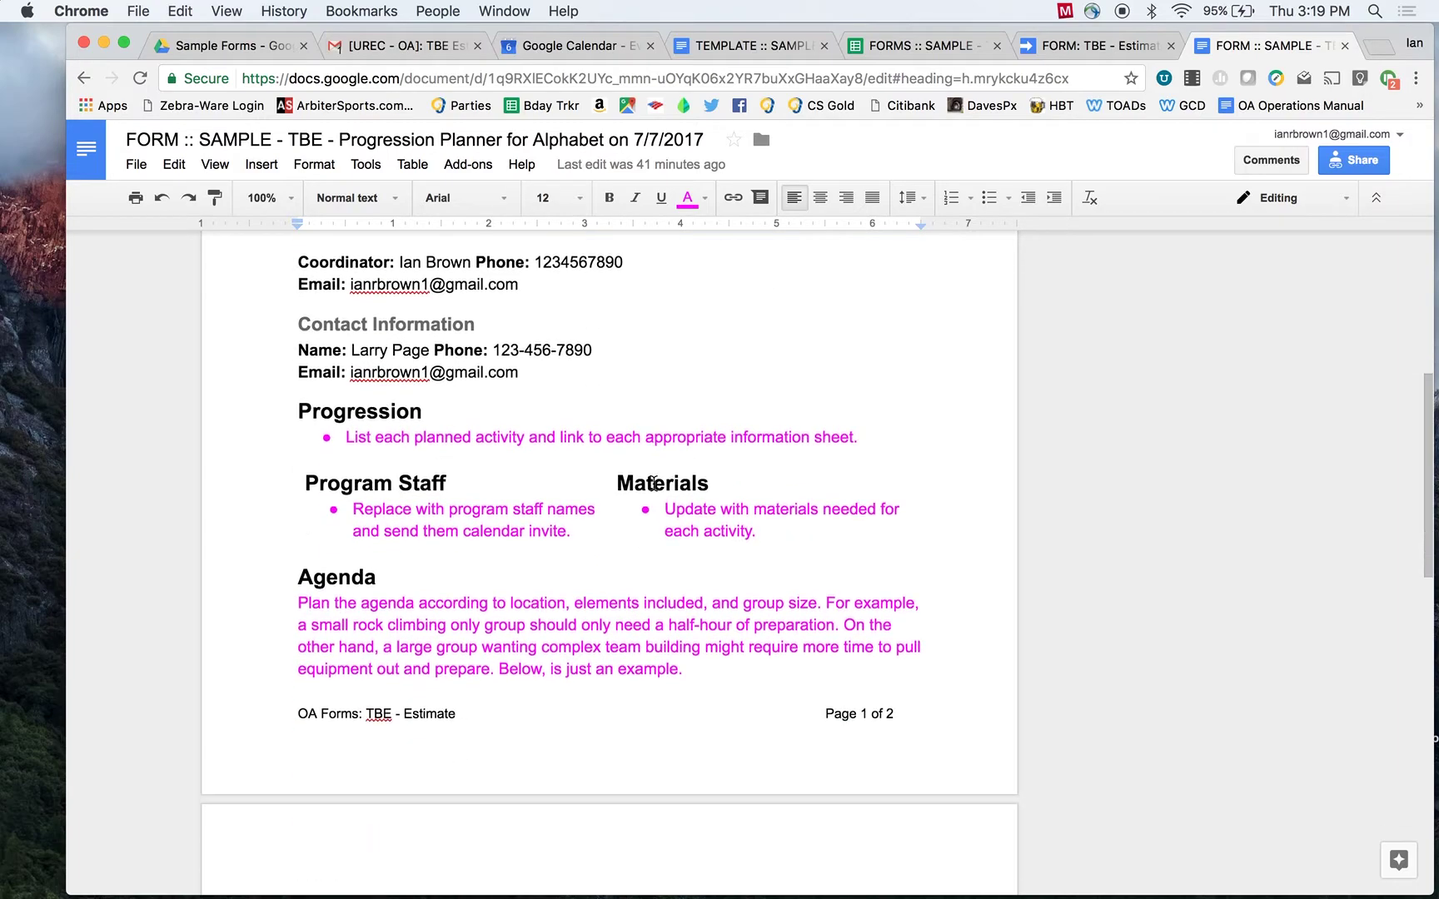
scroll(654, 483, "up", 5)
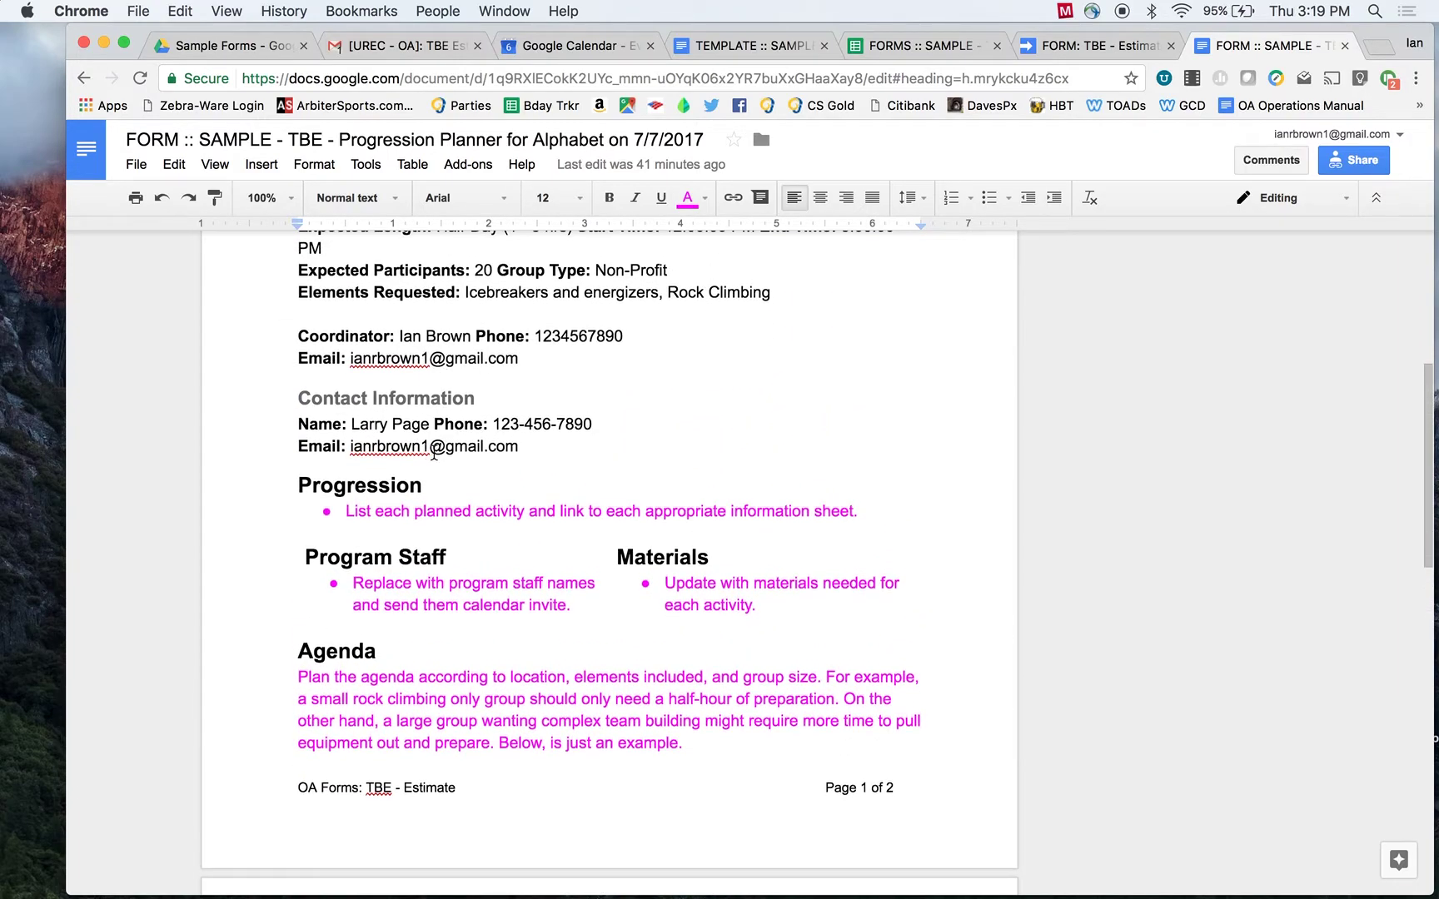
- Add a "Key Punch" bullet beneath the instruction in the Progression section and clear its formatting to plain black text
left_click(412, 488)
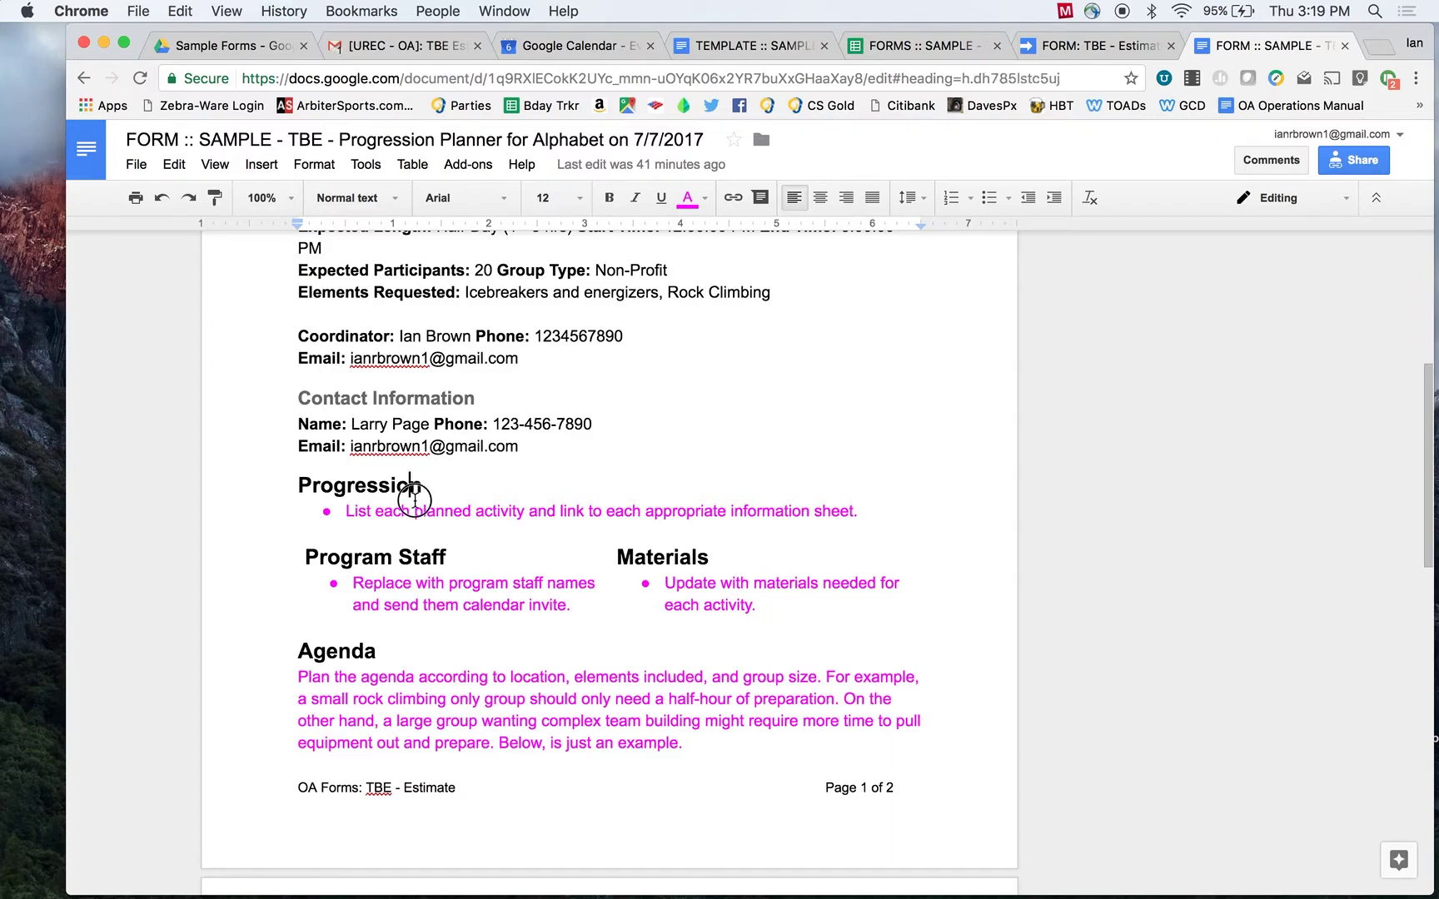
left_click(421, 510)
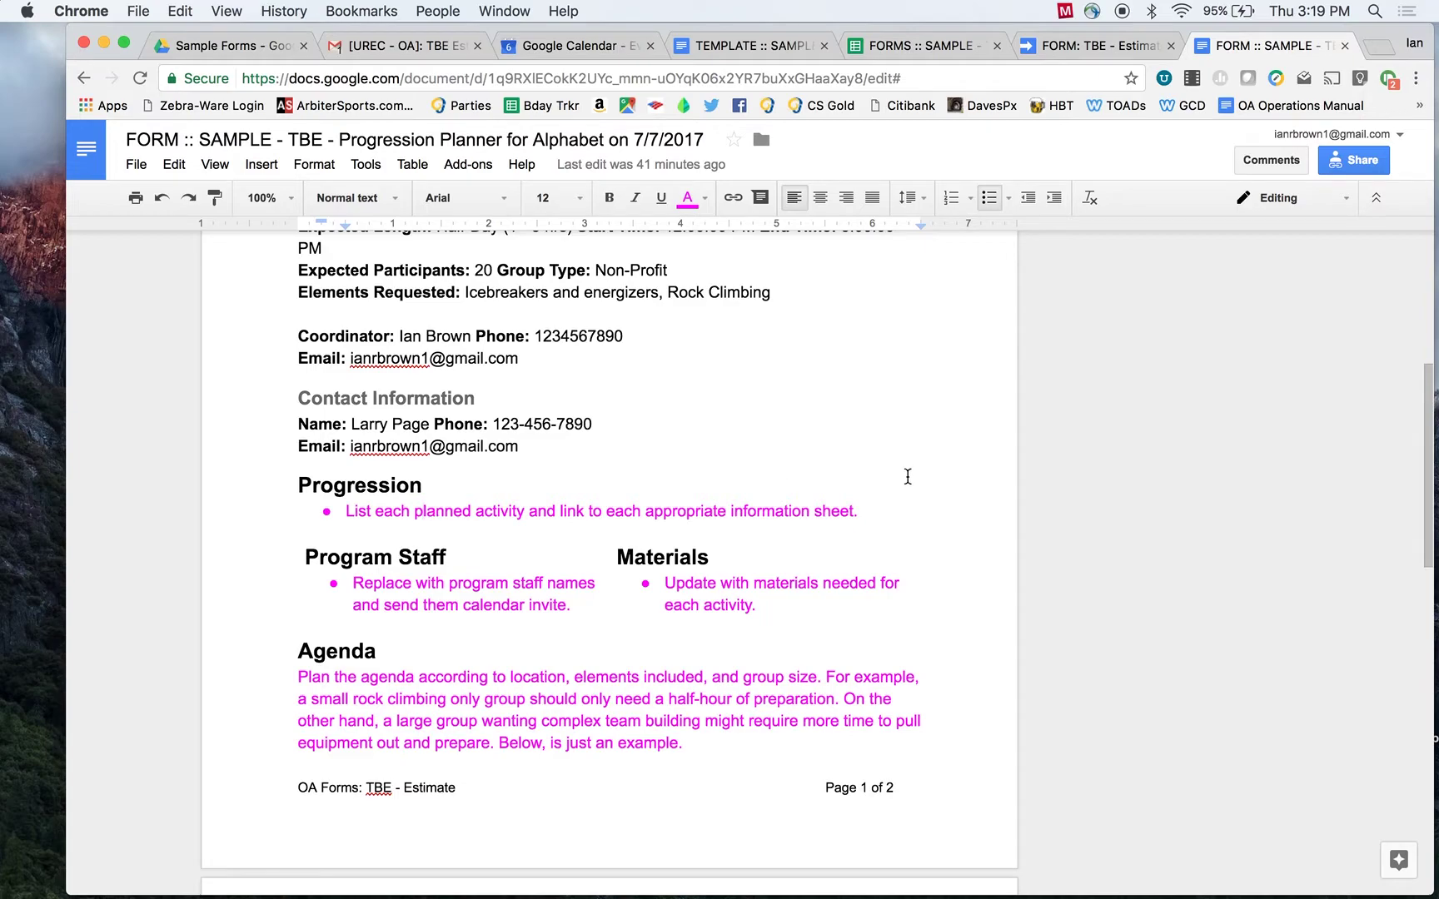
left_click(870, 514)
key("Return")
type("/ke")
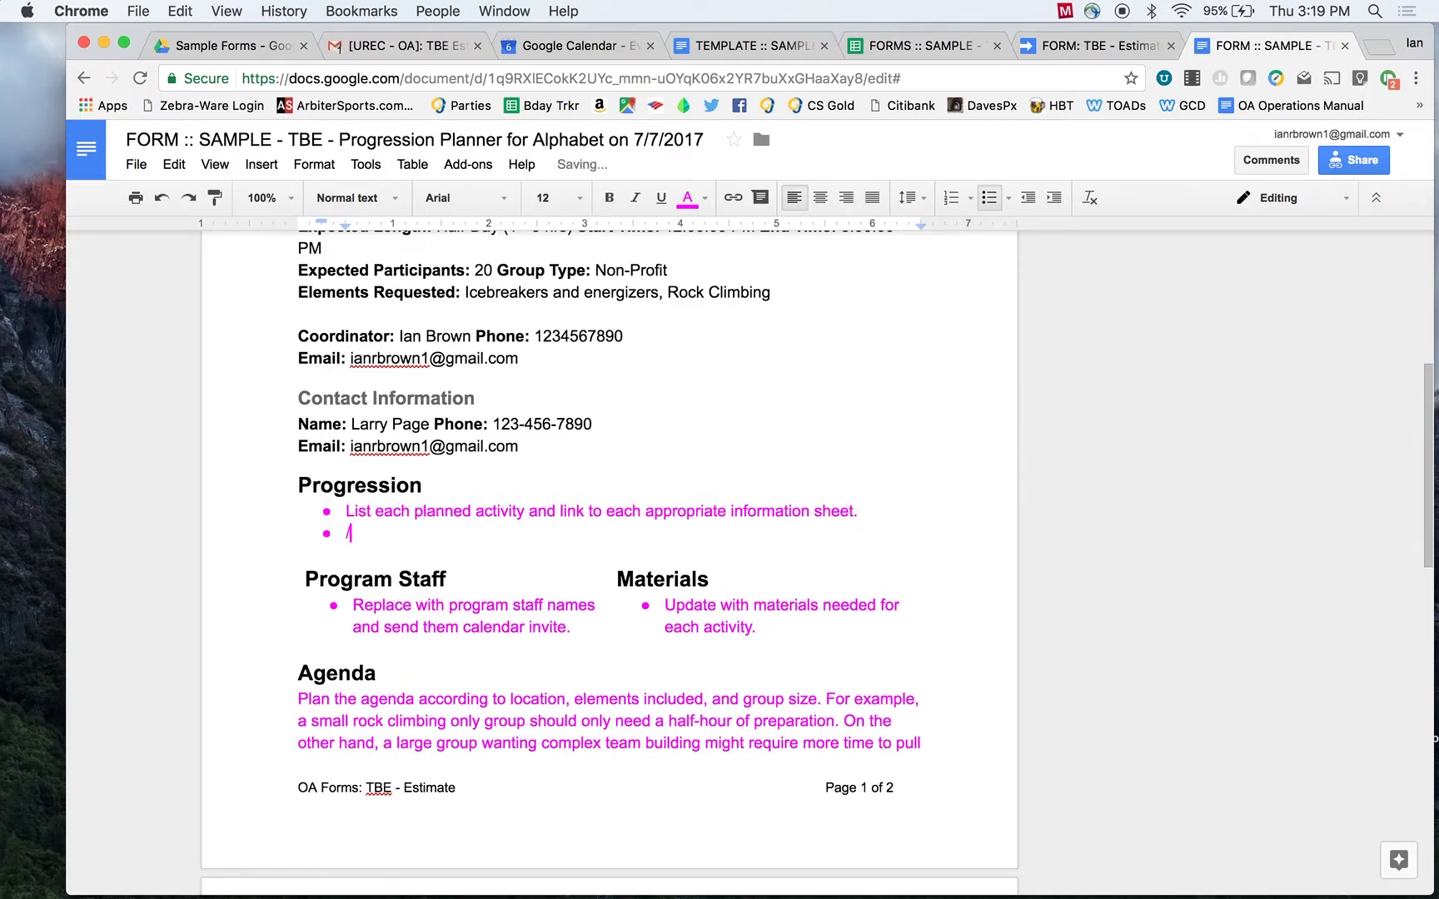
key("BackSpace")
key("BackSpace")
key("BackSpace")
type("Key Punch")
key("shift+Home")
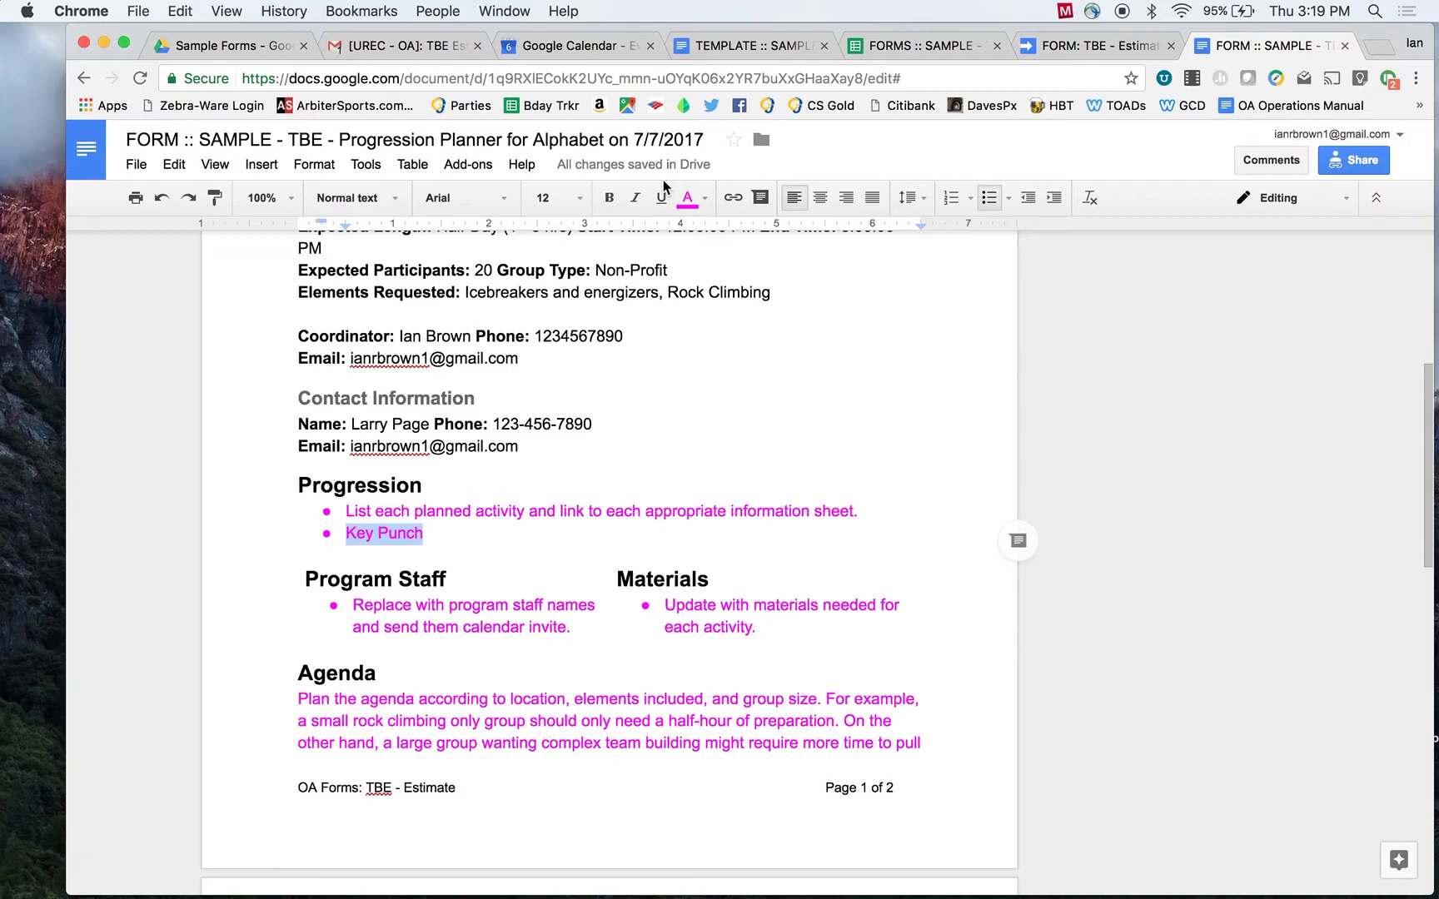
key("super+backslash")
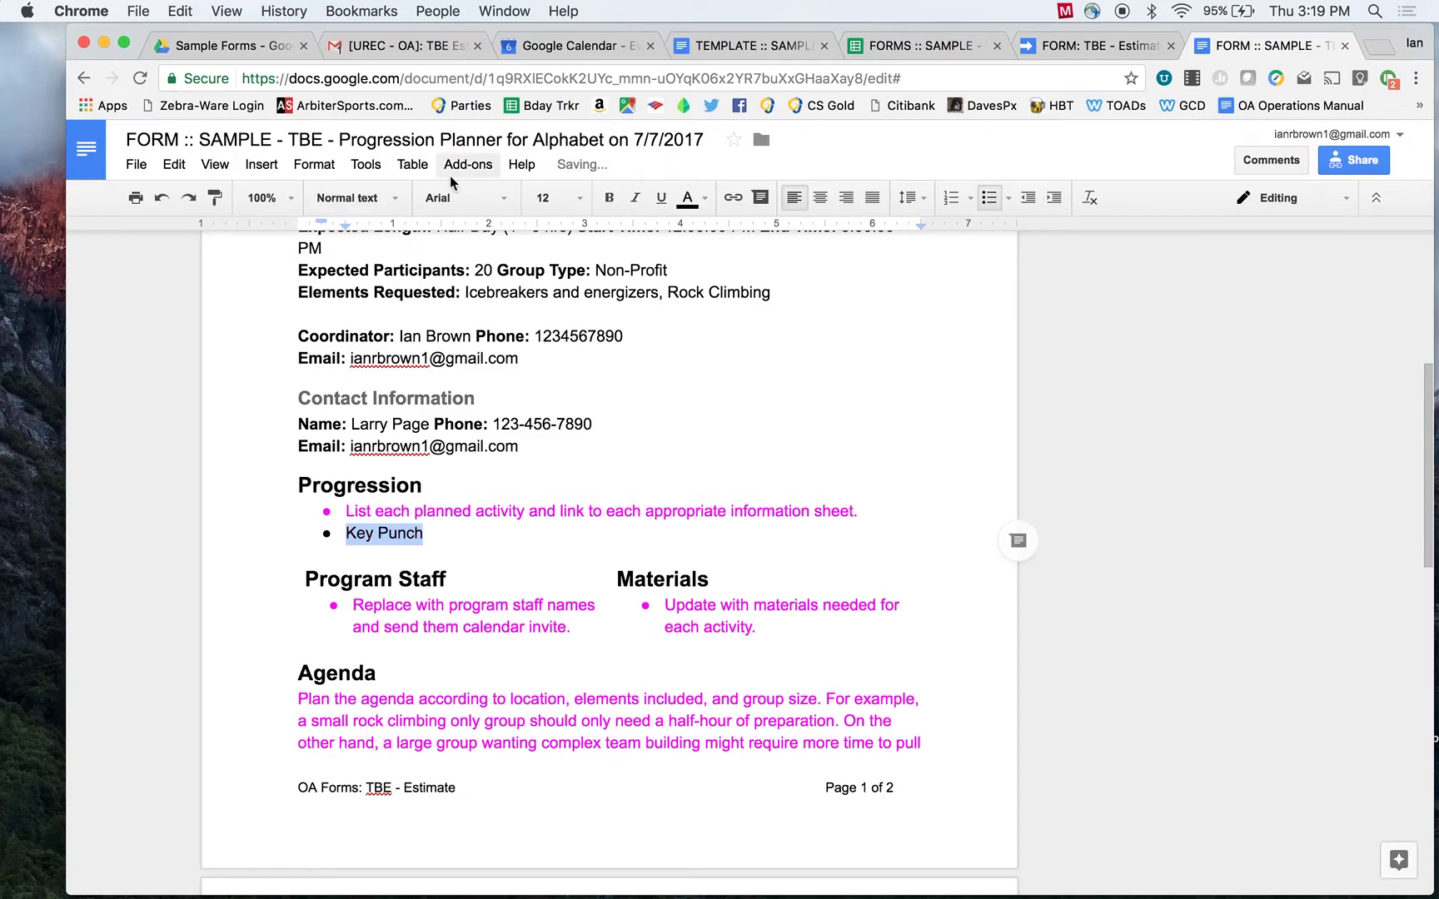
key("super+k")
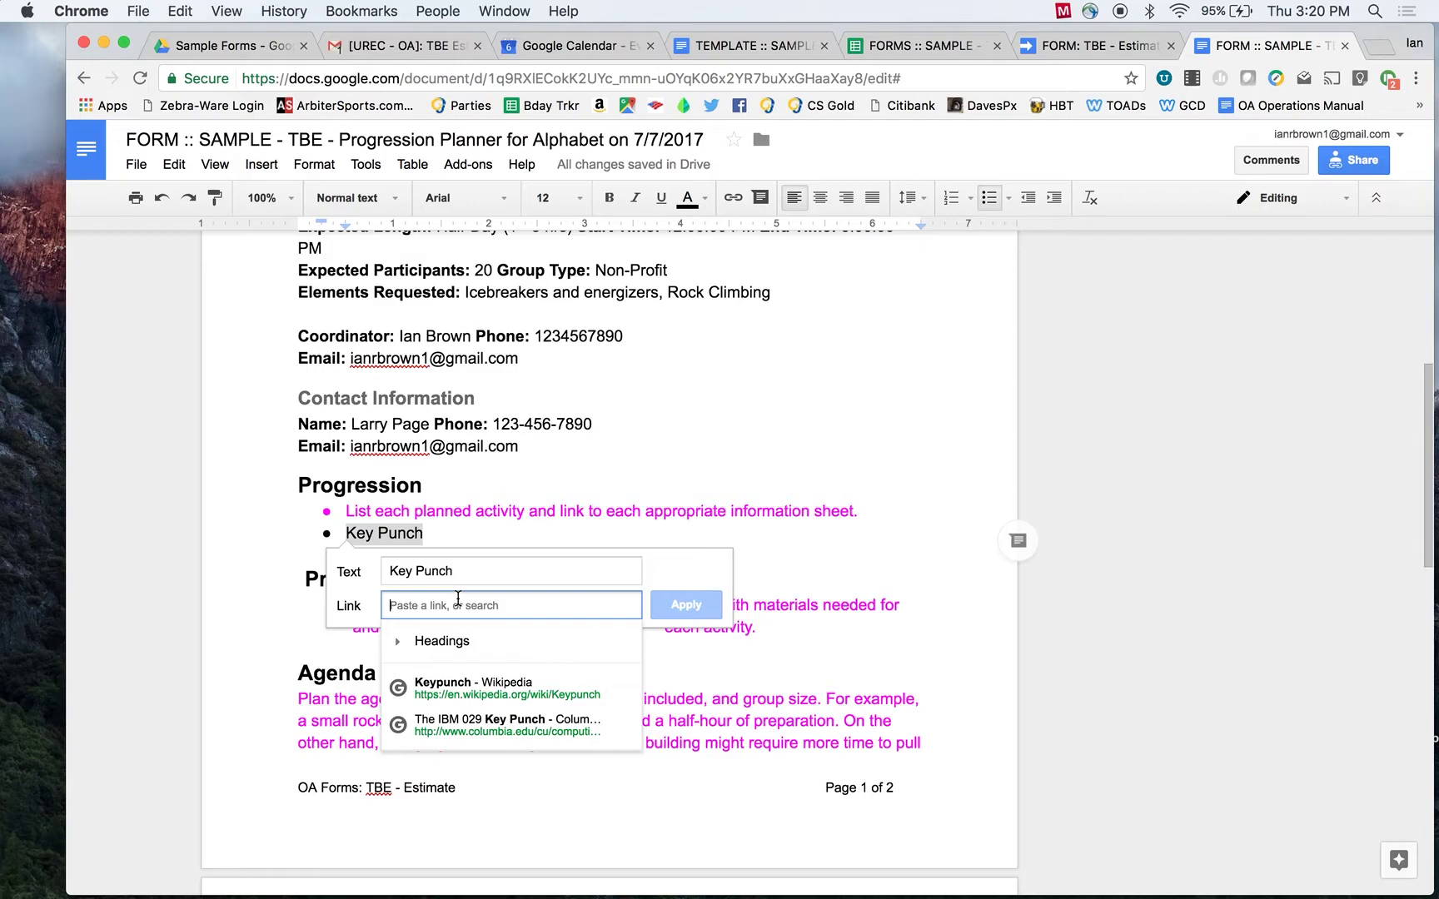
left_click(426, 539)
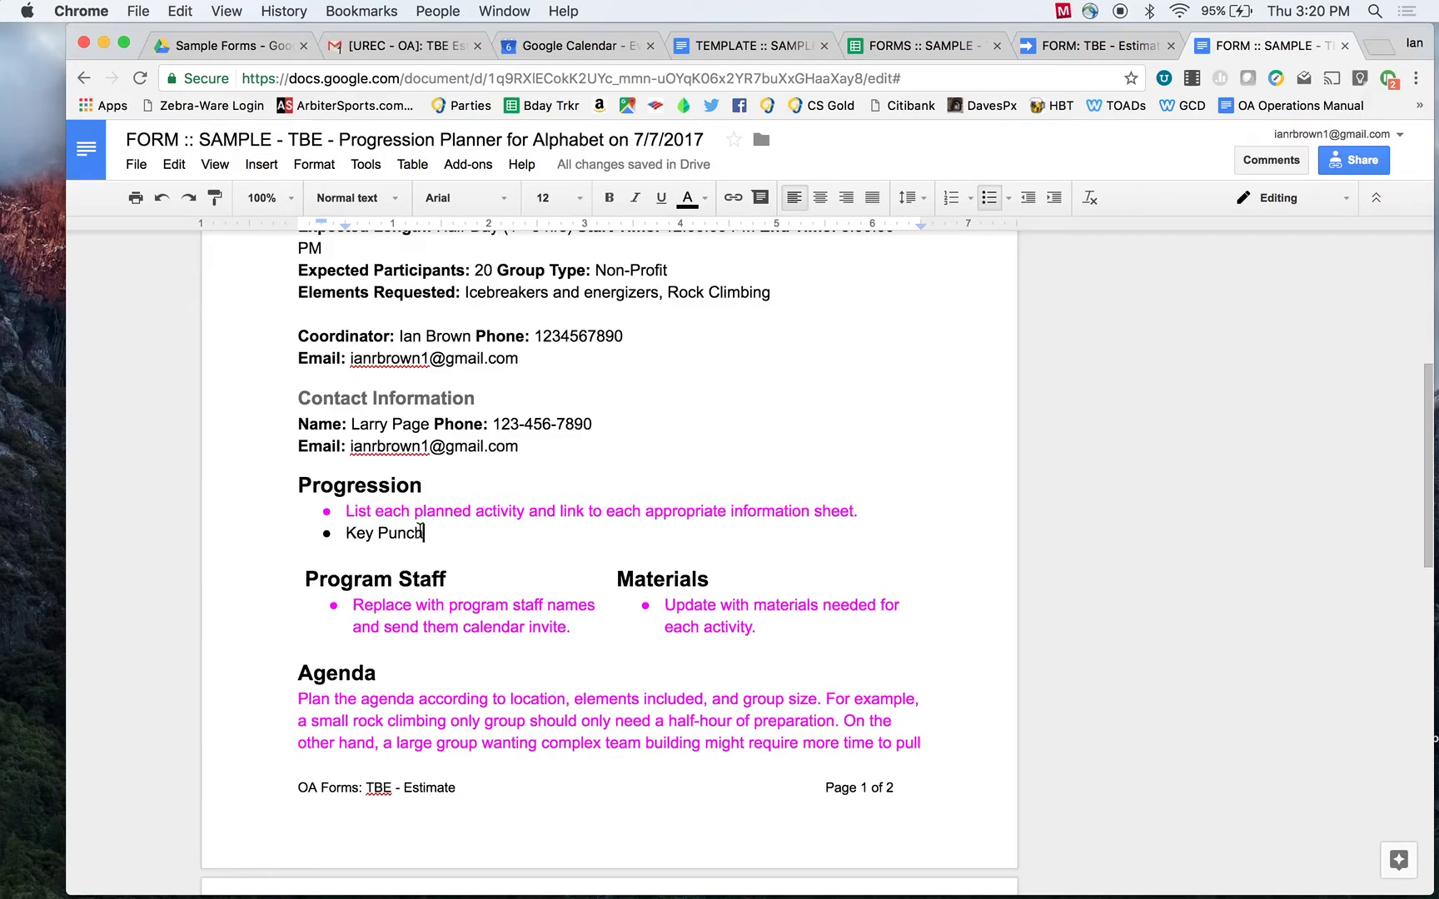
left_click_drag(345, 533, 423, 530)
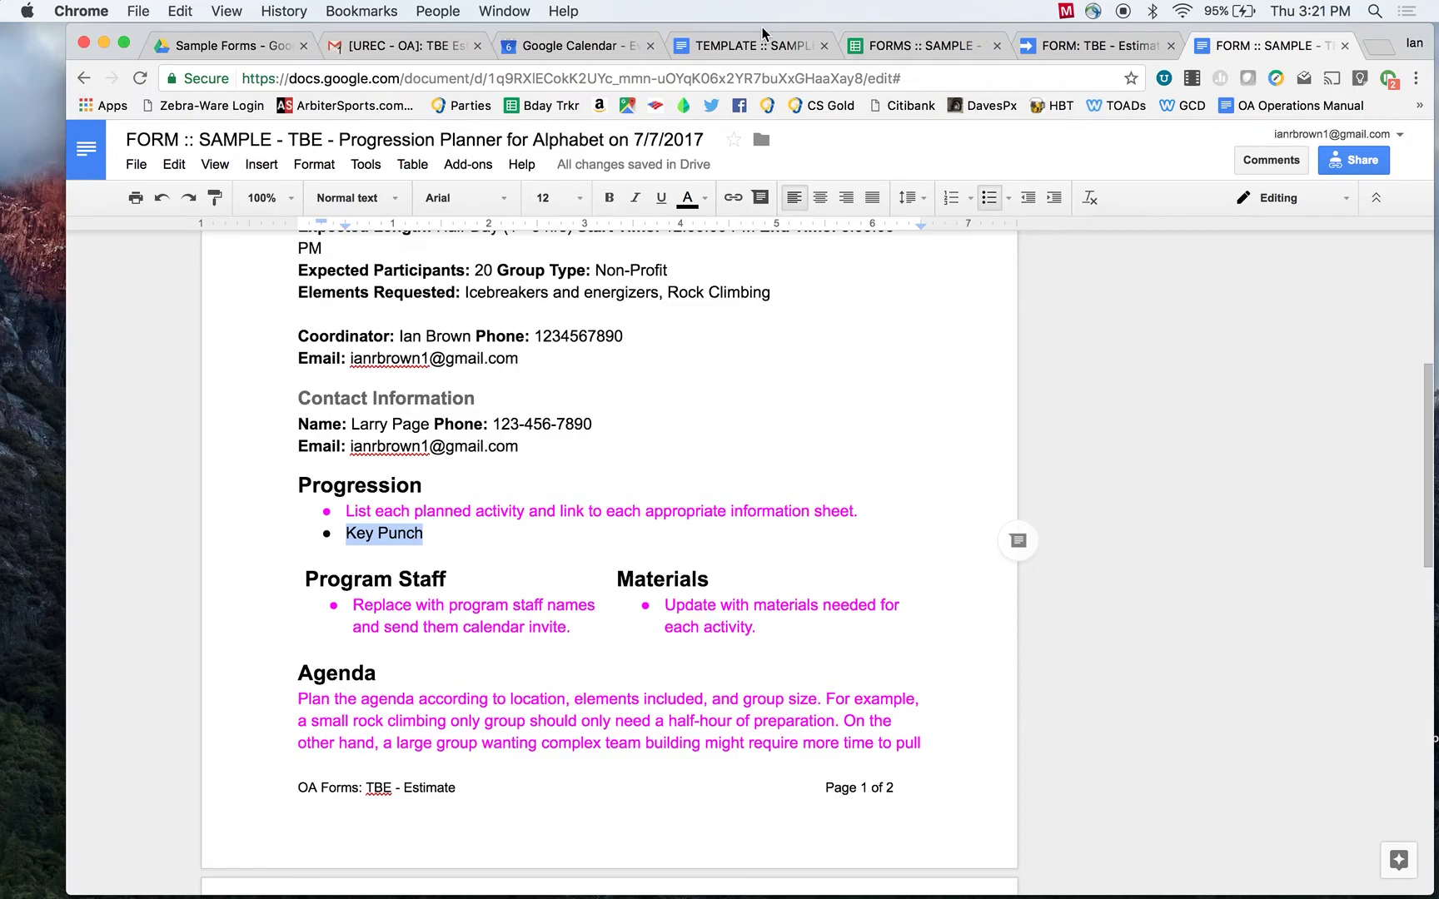
- Review the placeholder keys in the "TEMPLATE :: SAMPLE - TBE - Progression Planner" document, and close the Google Calendar and template tabs
left_click(752, 46)
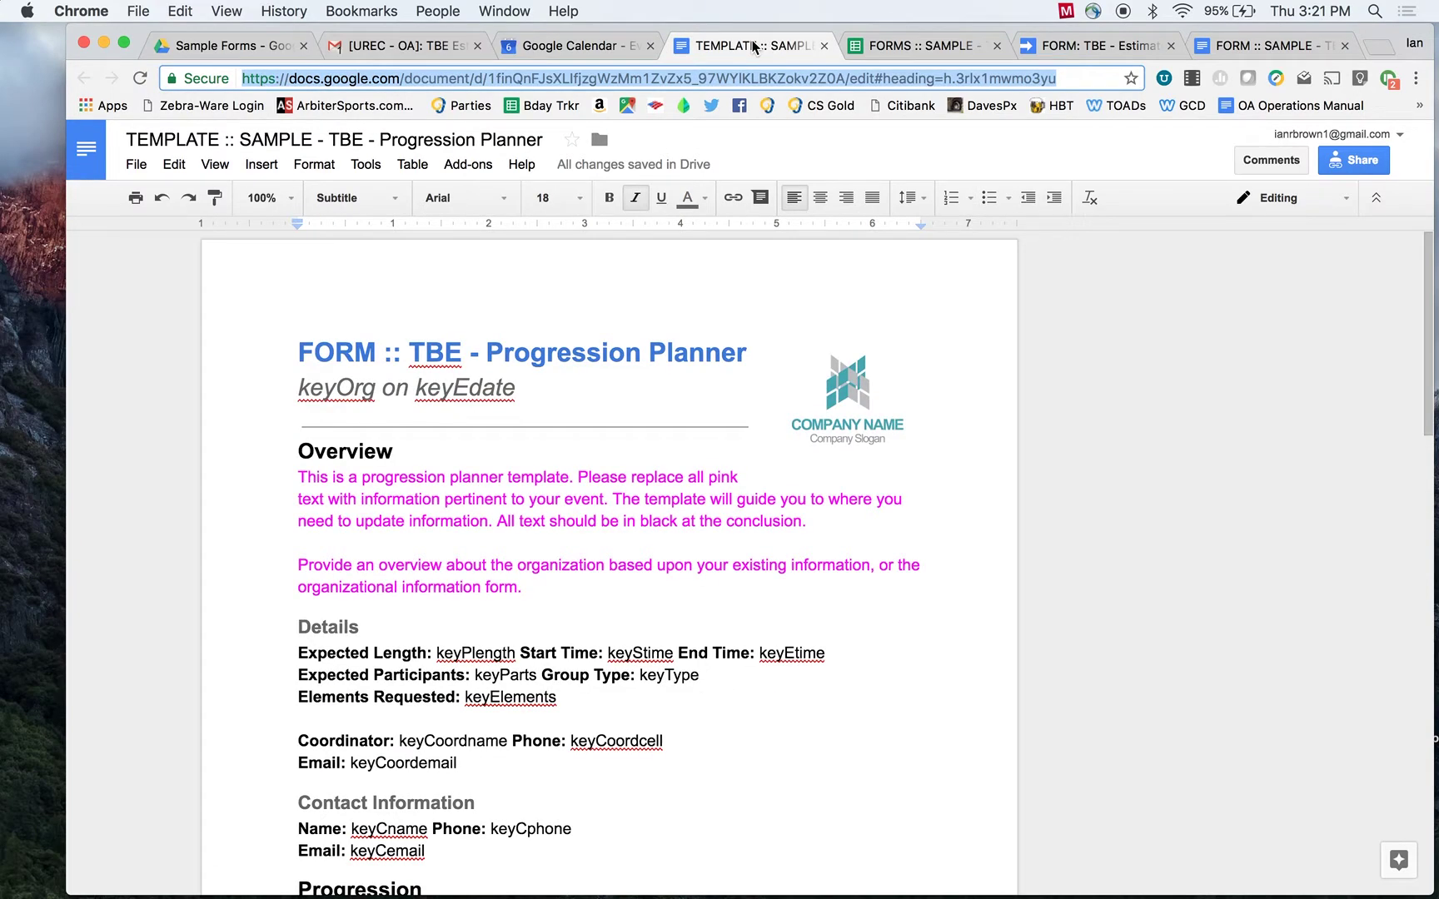
scroll(695, 326, "down", 5)
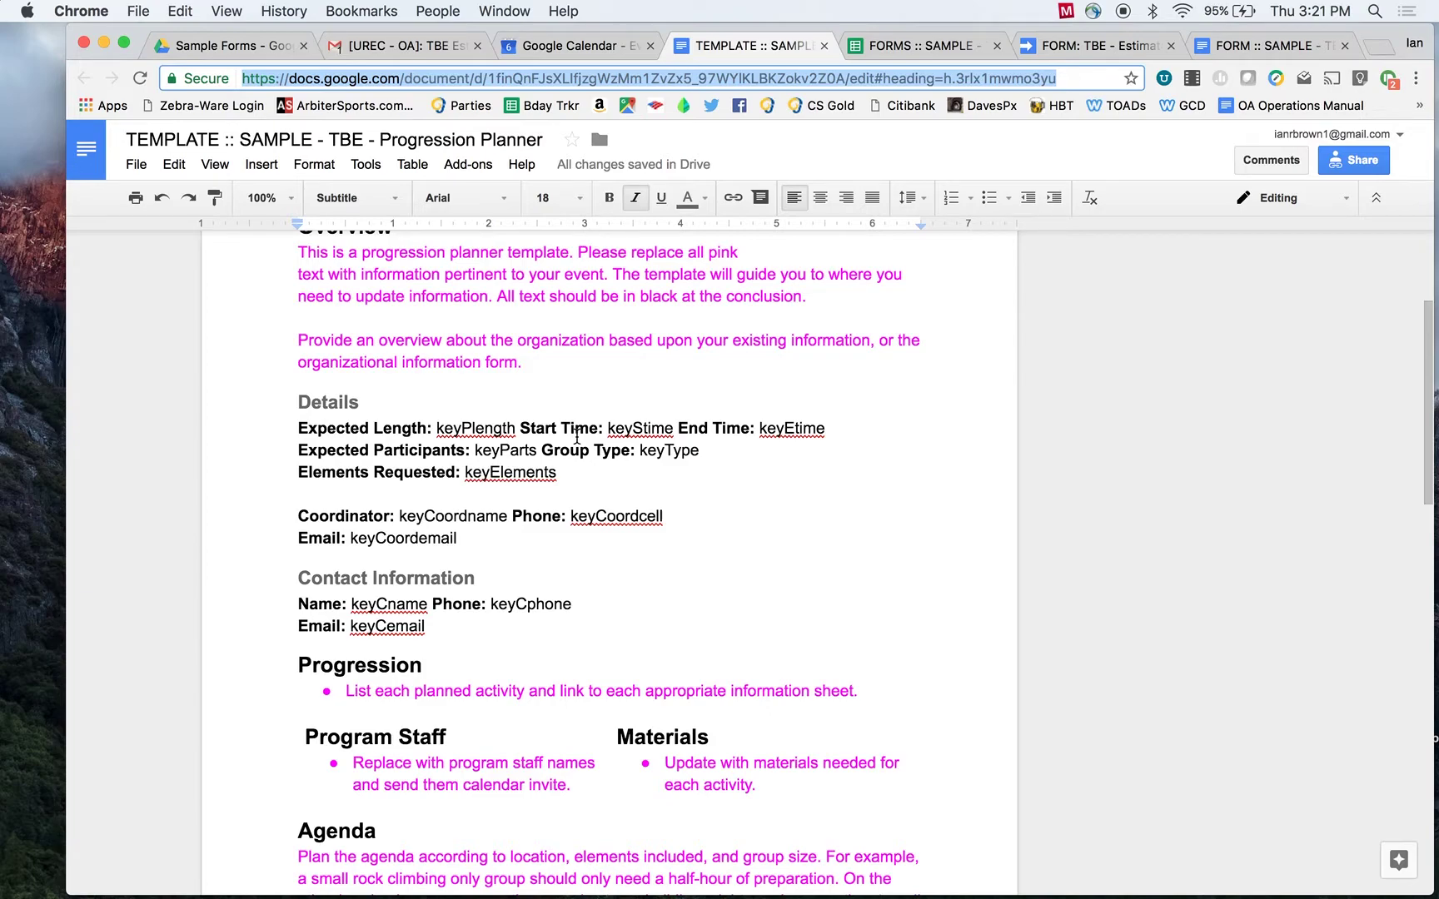
scroll(670, 525, "up", 3)
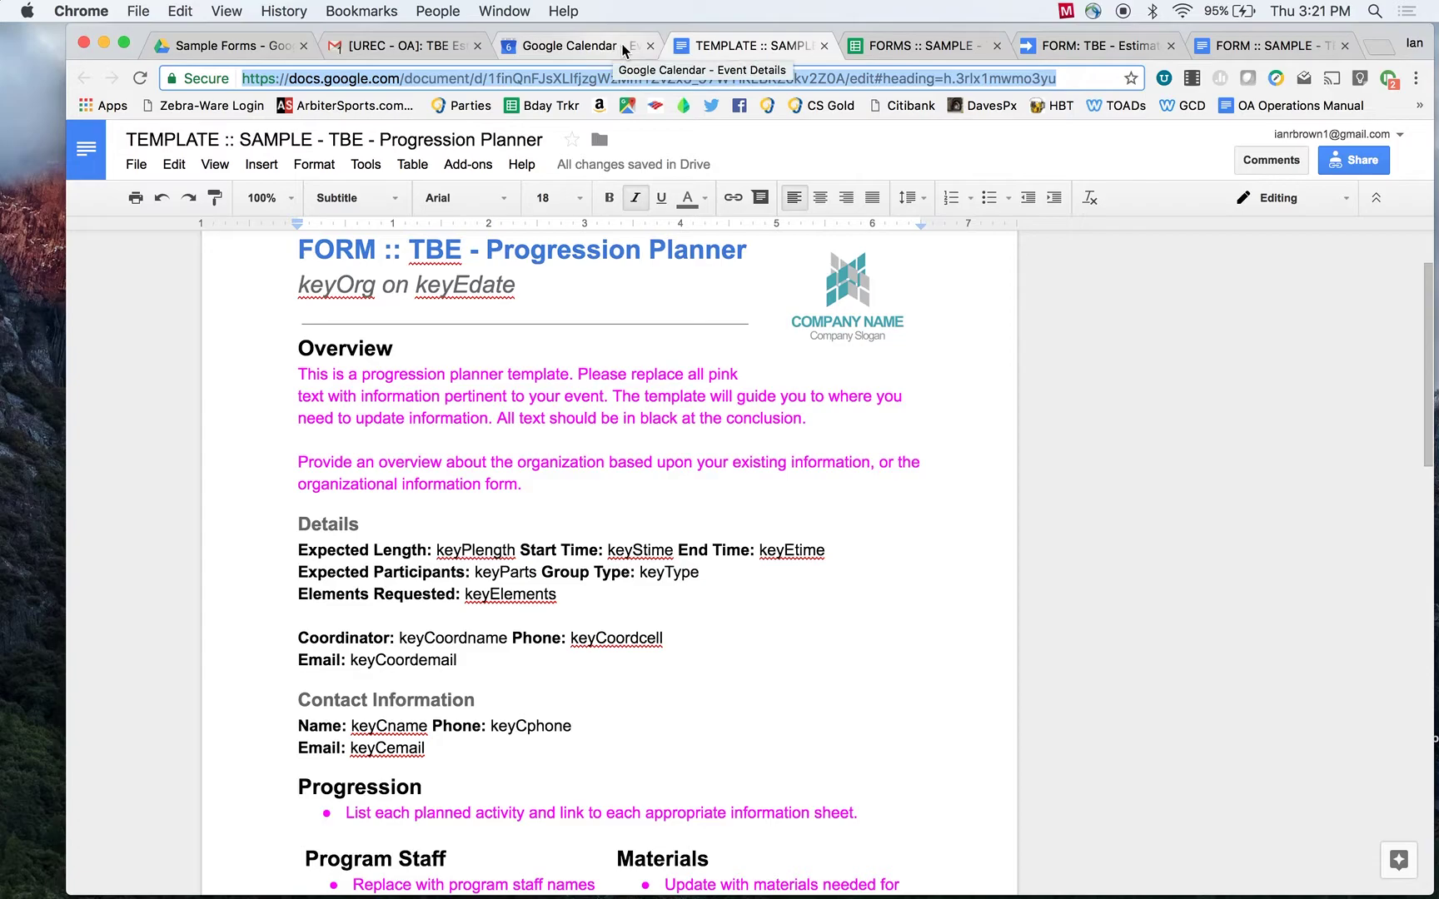
left_click(650, 46)
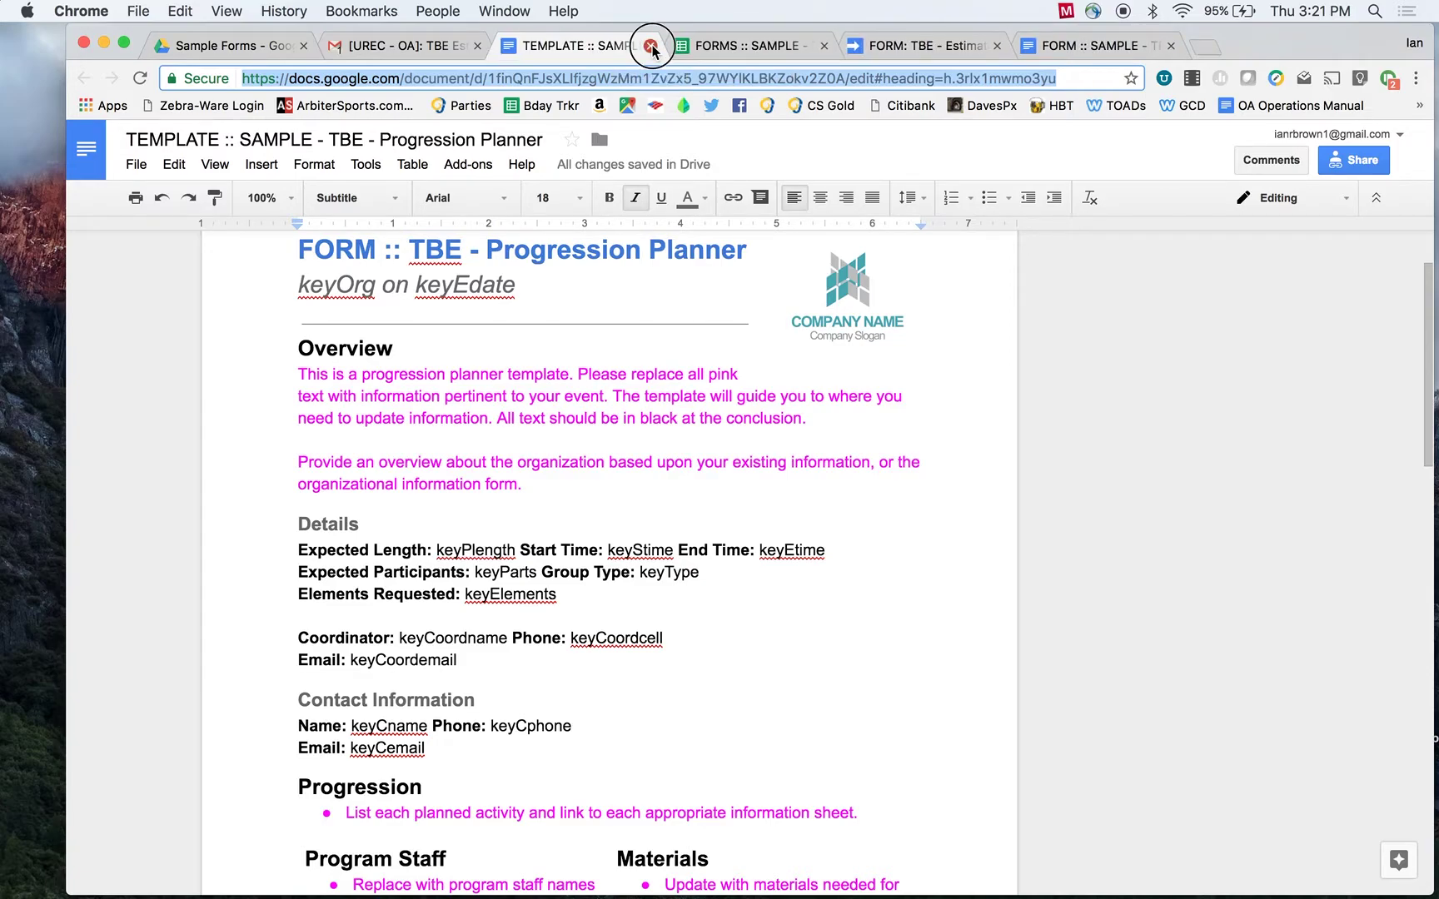
left_click(650, 45)
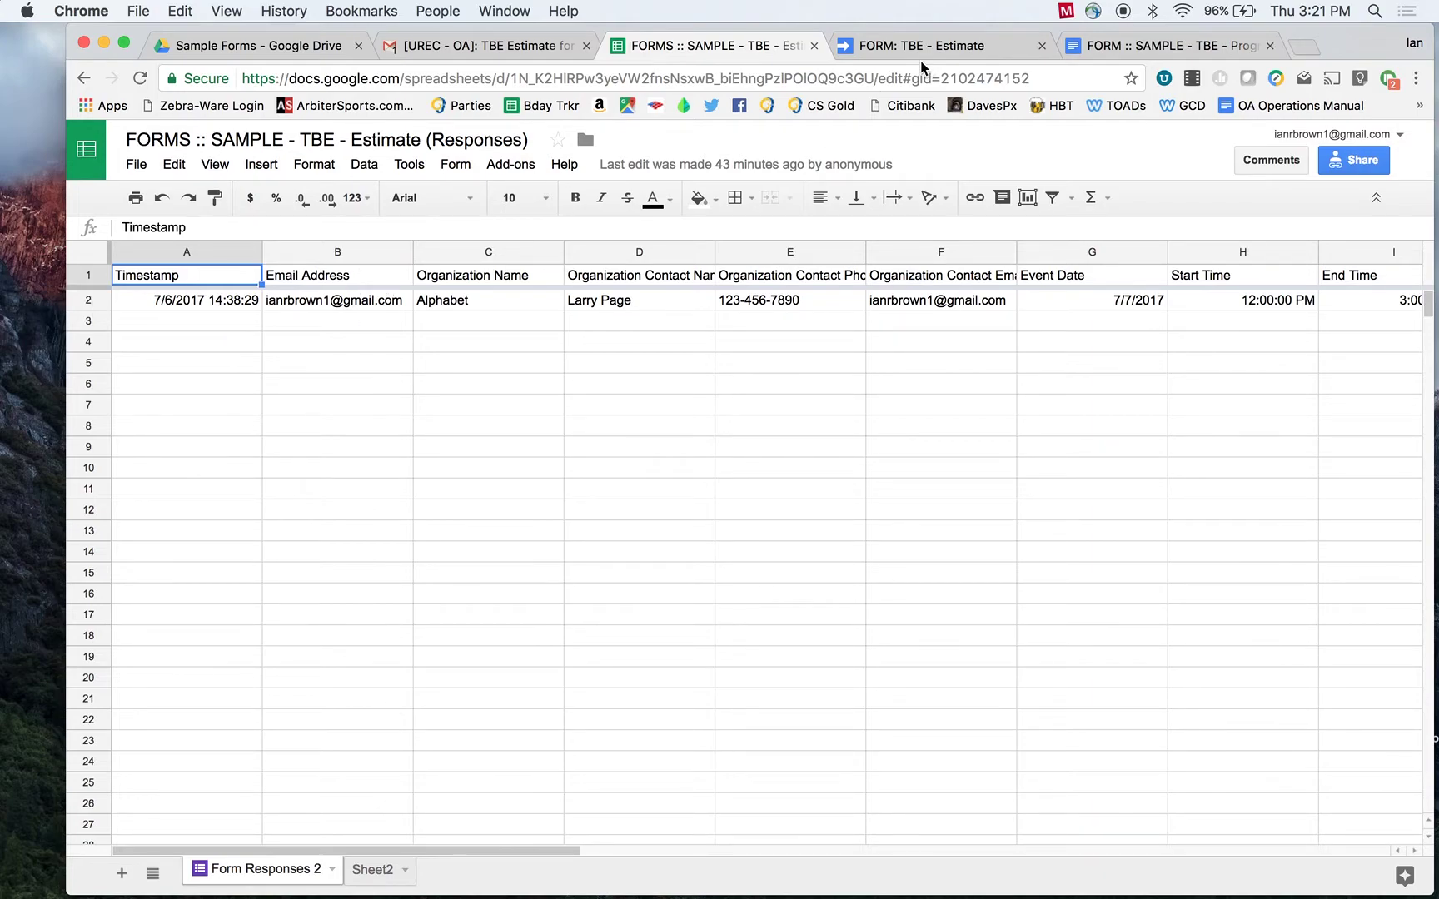
- Switch from the responses spreadsheet to the "FORM: TBE - Estimate" script and examine its docTemplate and docName variables
left_click(408, 165)
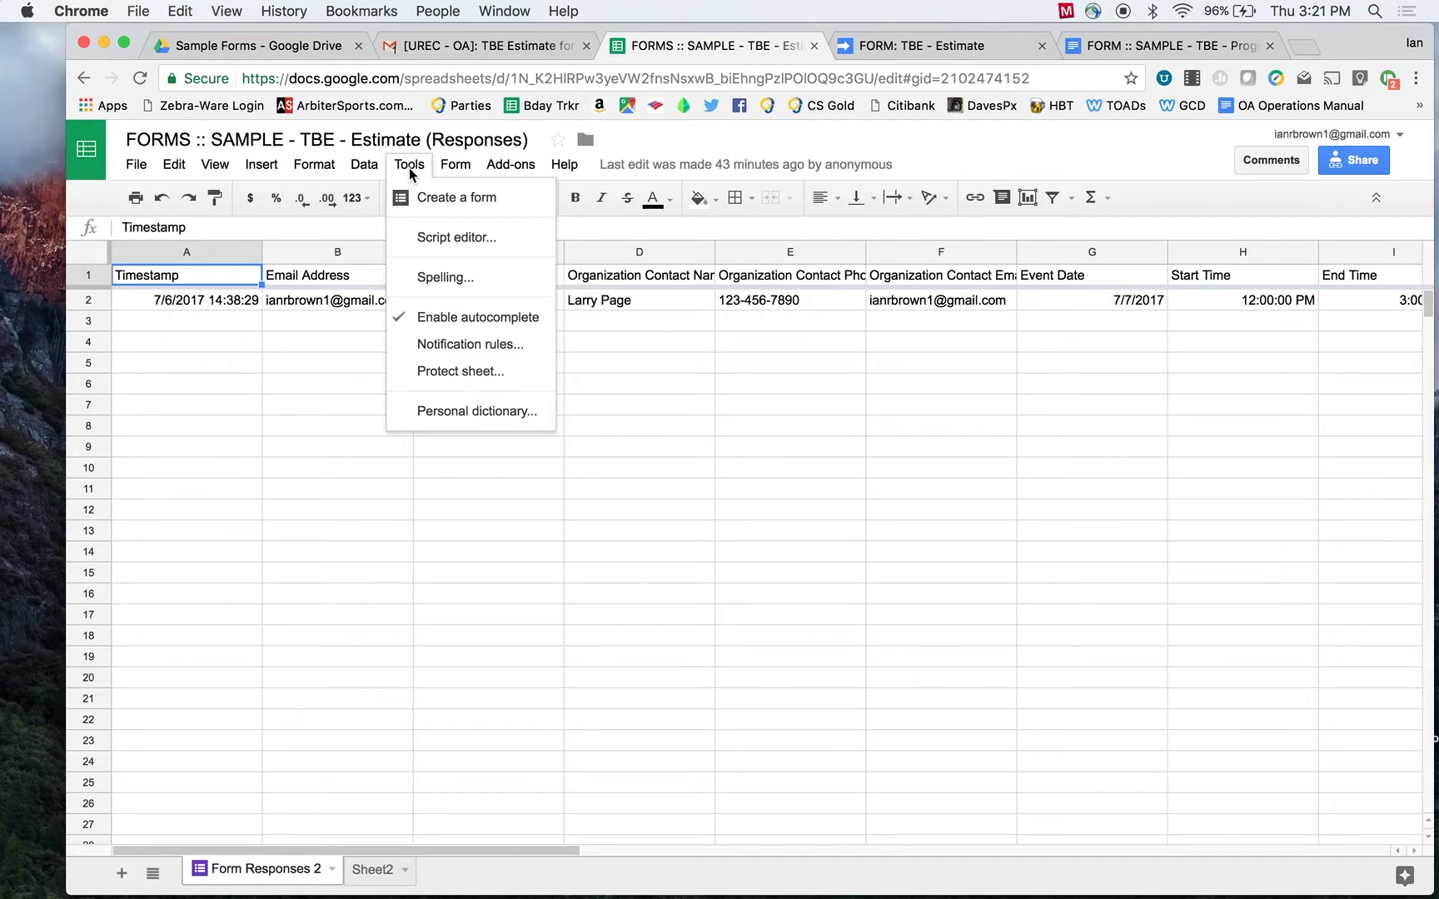
left_click(960, 46)
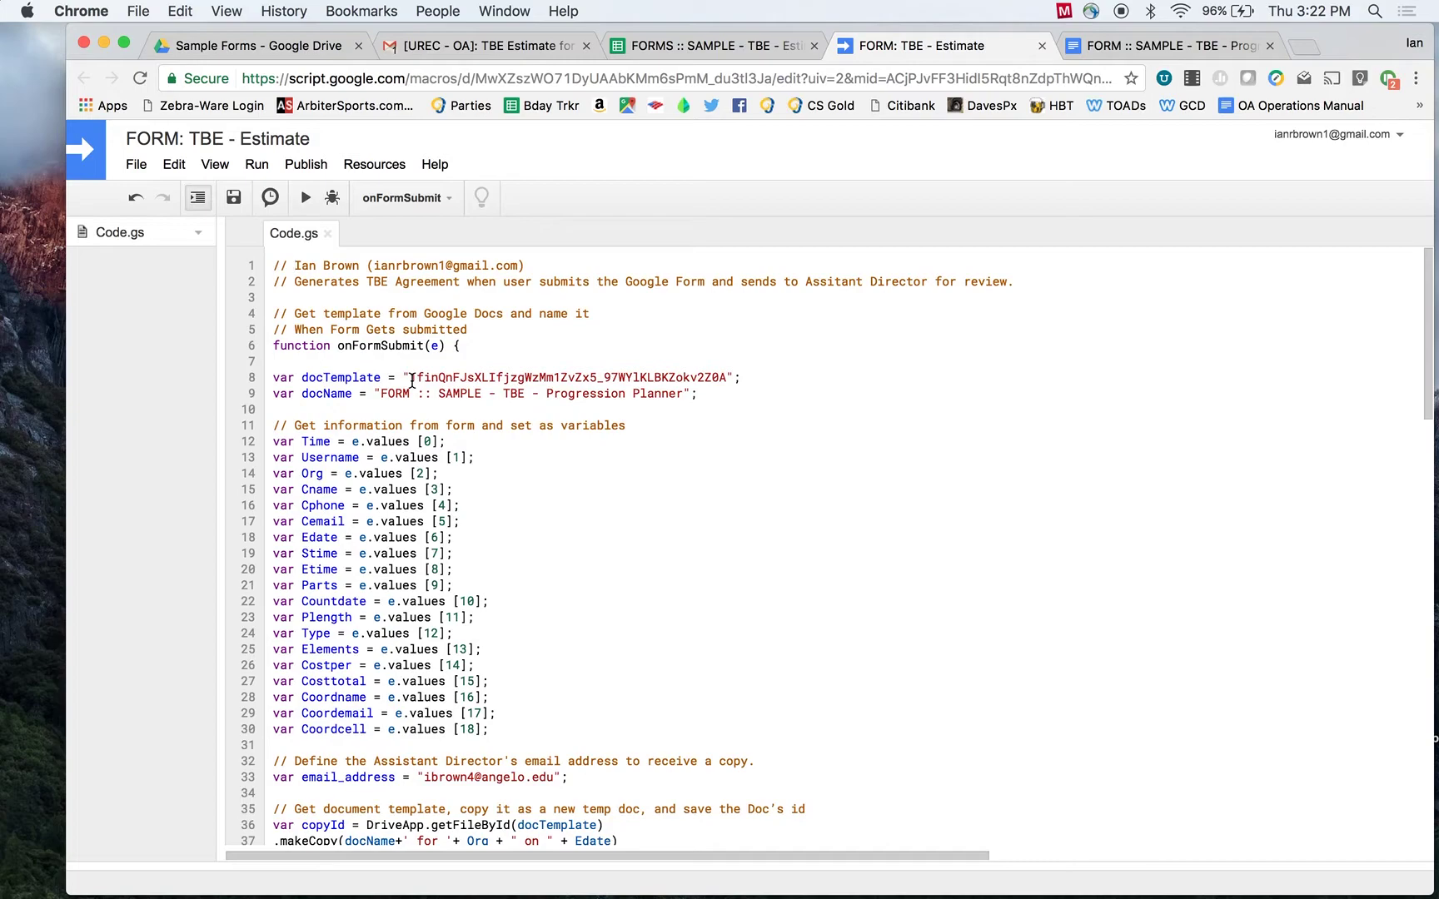
scroll(412, 381, "down", 3)
scroll(412, 380, "up", 3)
scroll(412, 380, "down", 2)
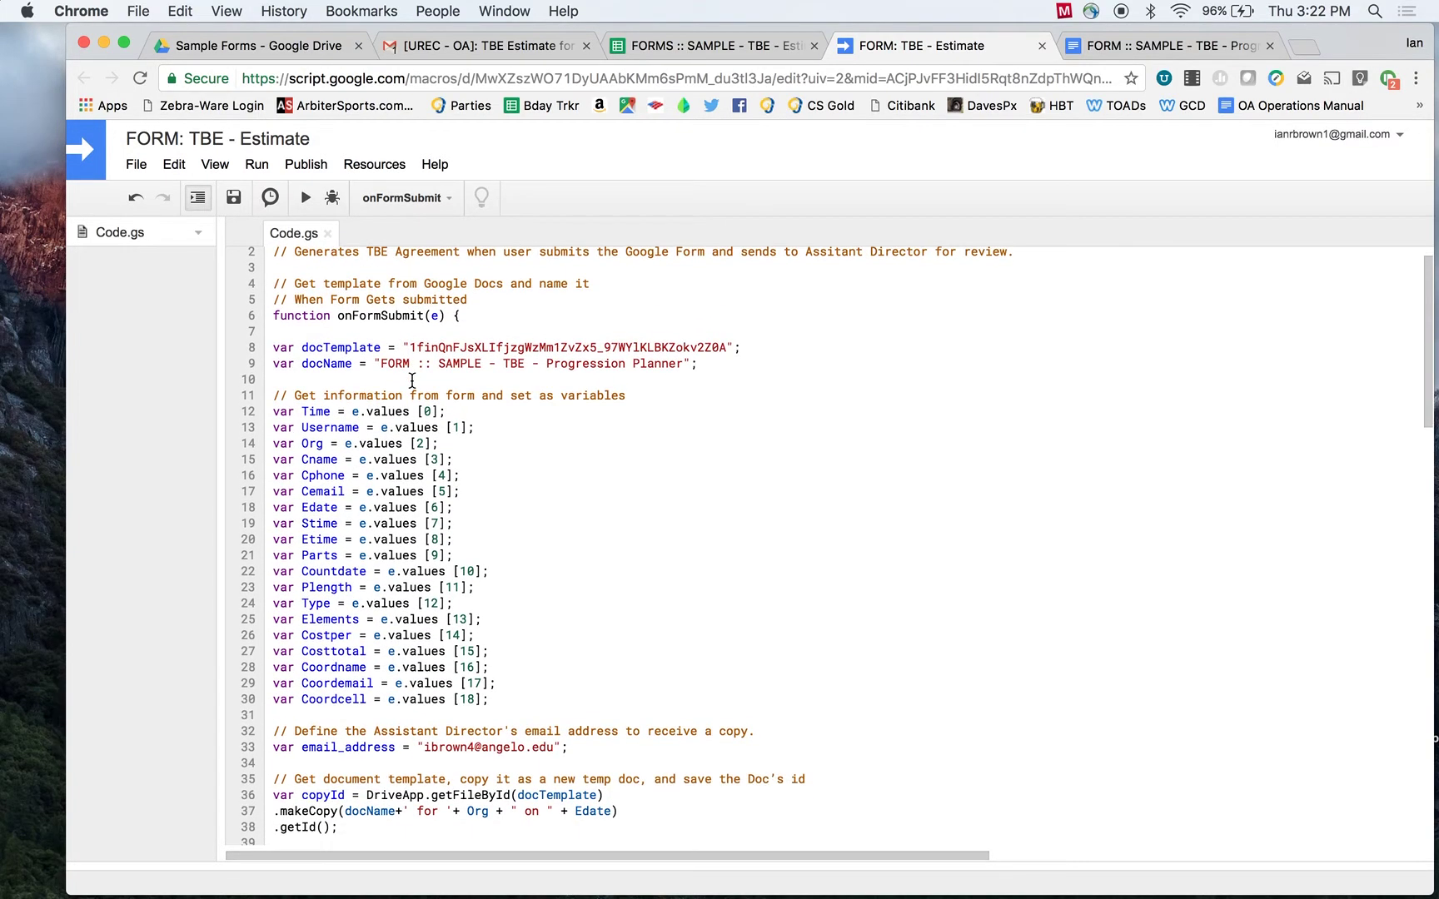
scroll(412, 381, "up", 2)
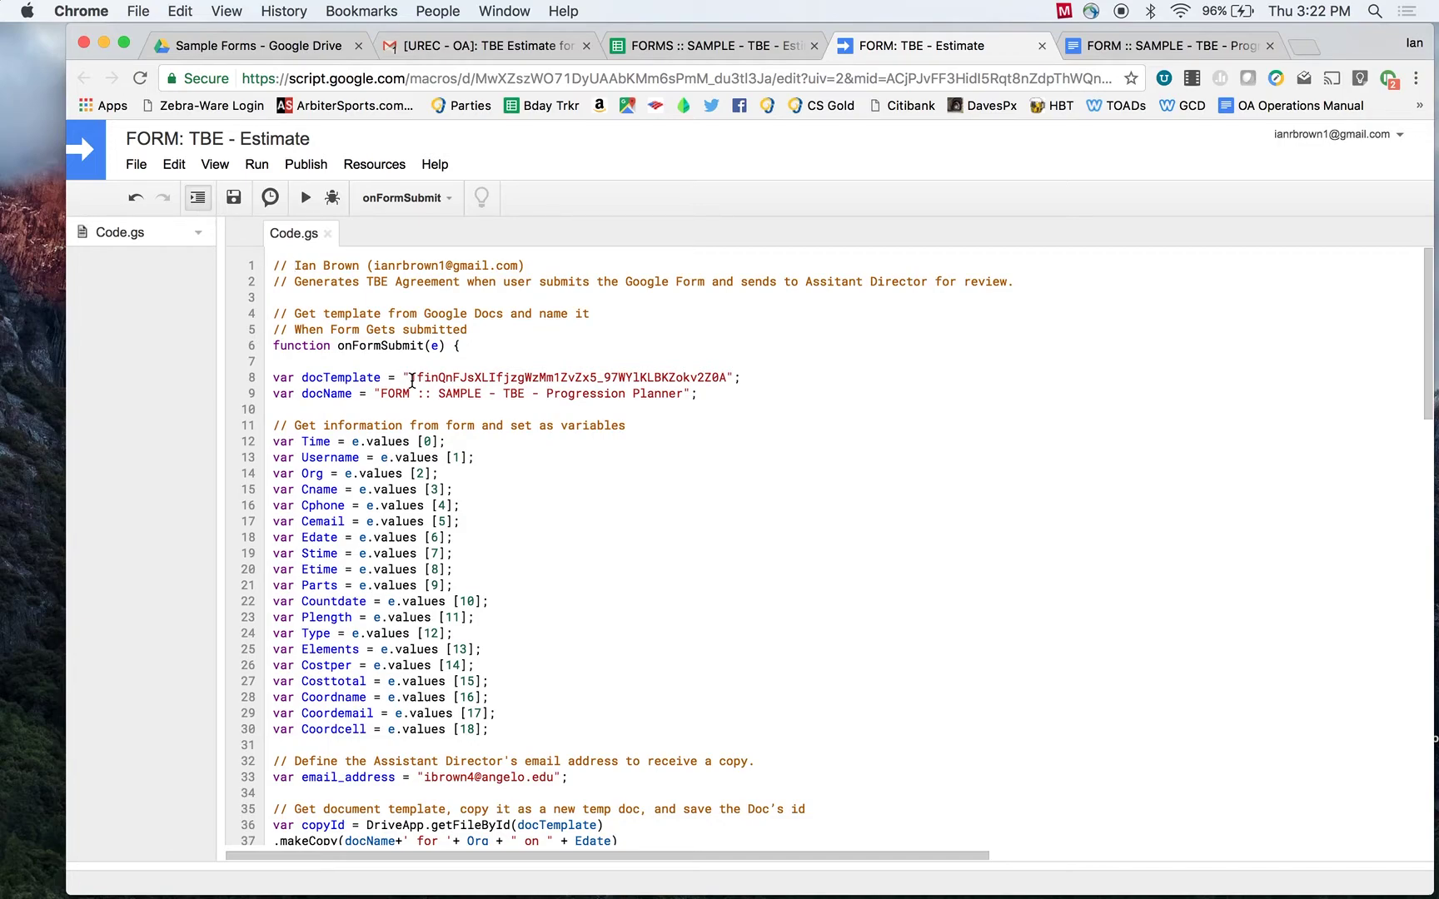
scroll(412, 381, "down", 2)
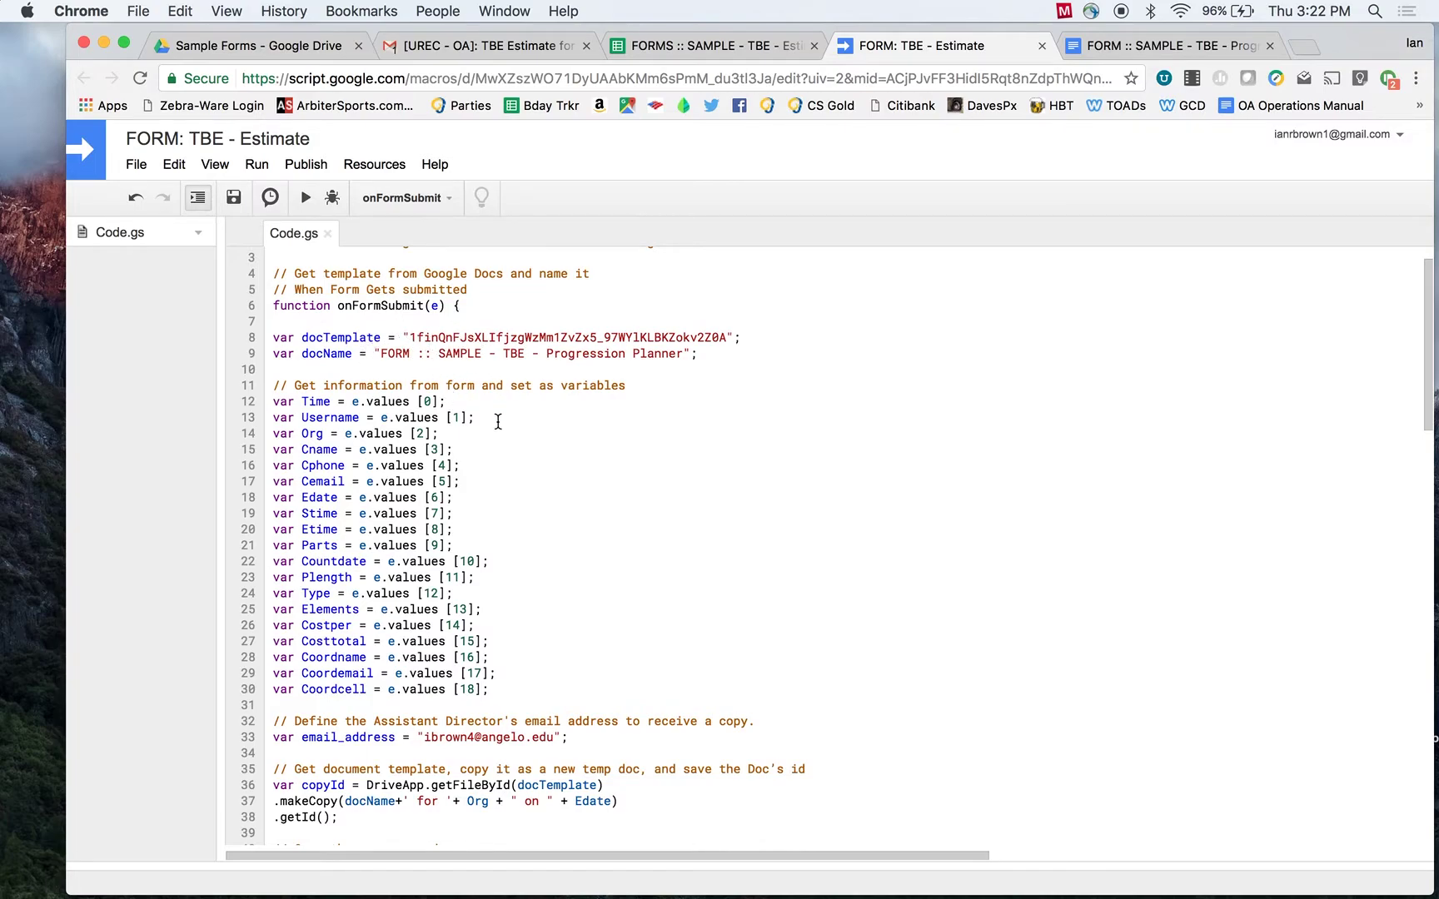
- Examine the script's form-value variables from Time to Coordcell and the Assistant Director's email_address variable
scroll(498, 421, "down", 3)
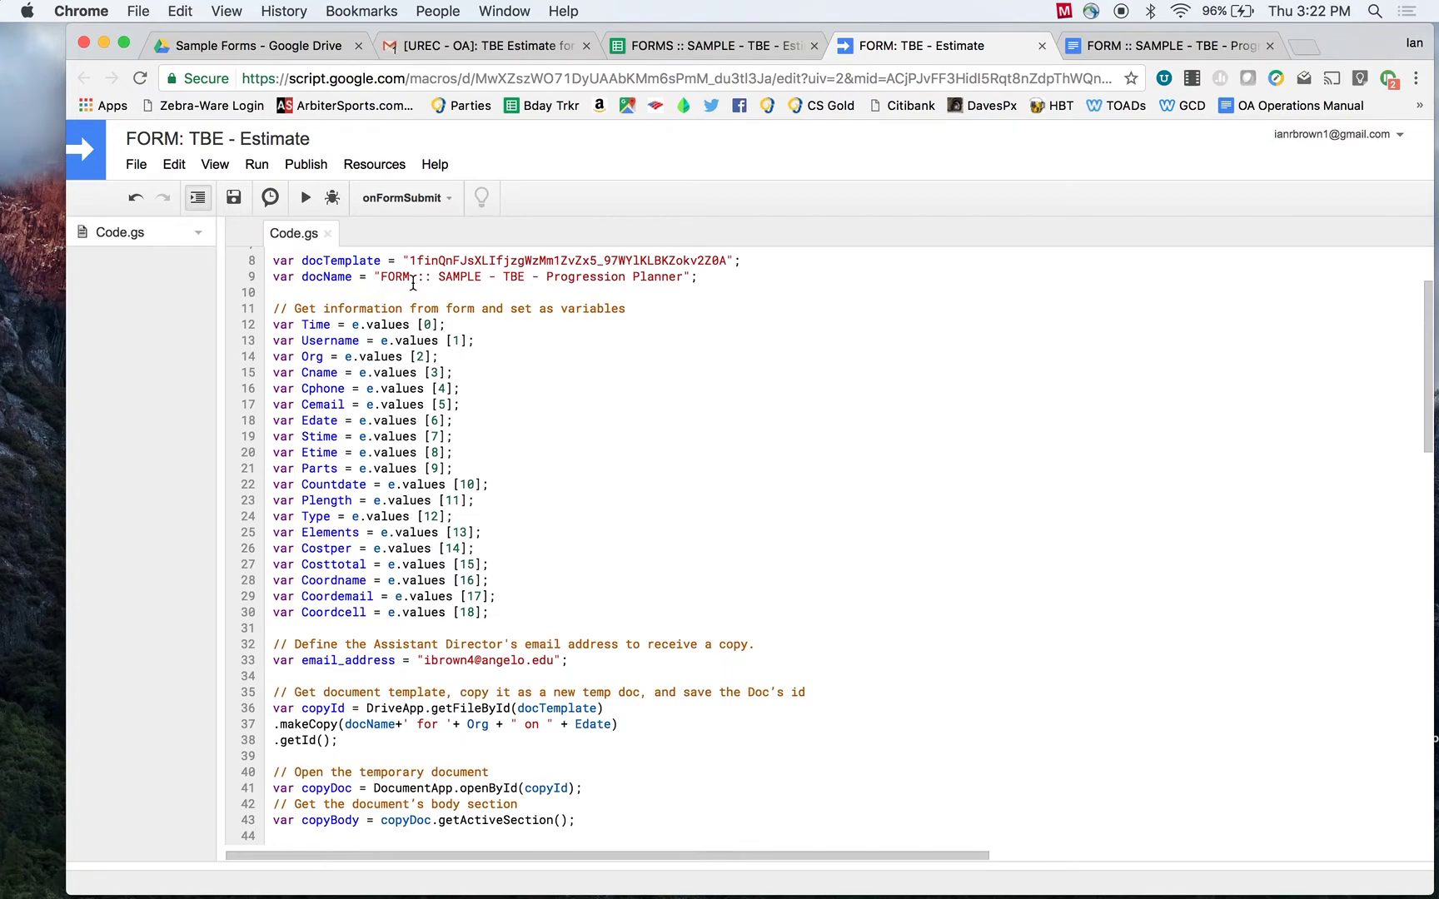
scroll(413, 284, "down", 2)
left_click_drag(266, 270, 532, 547)
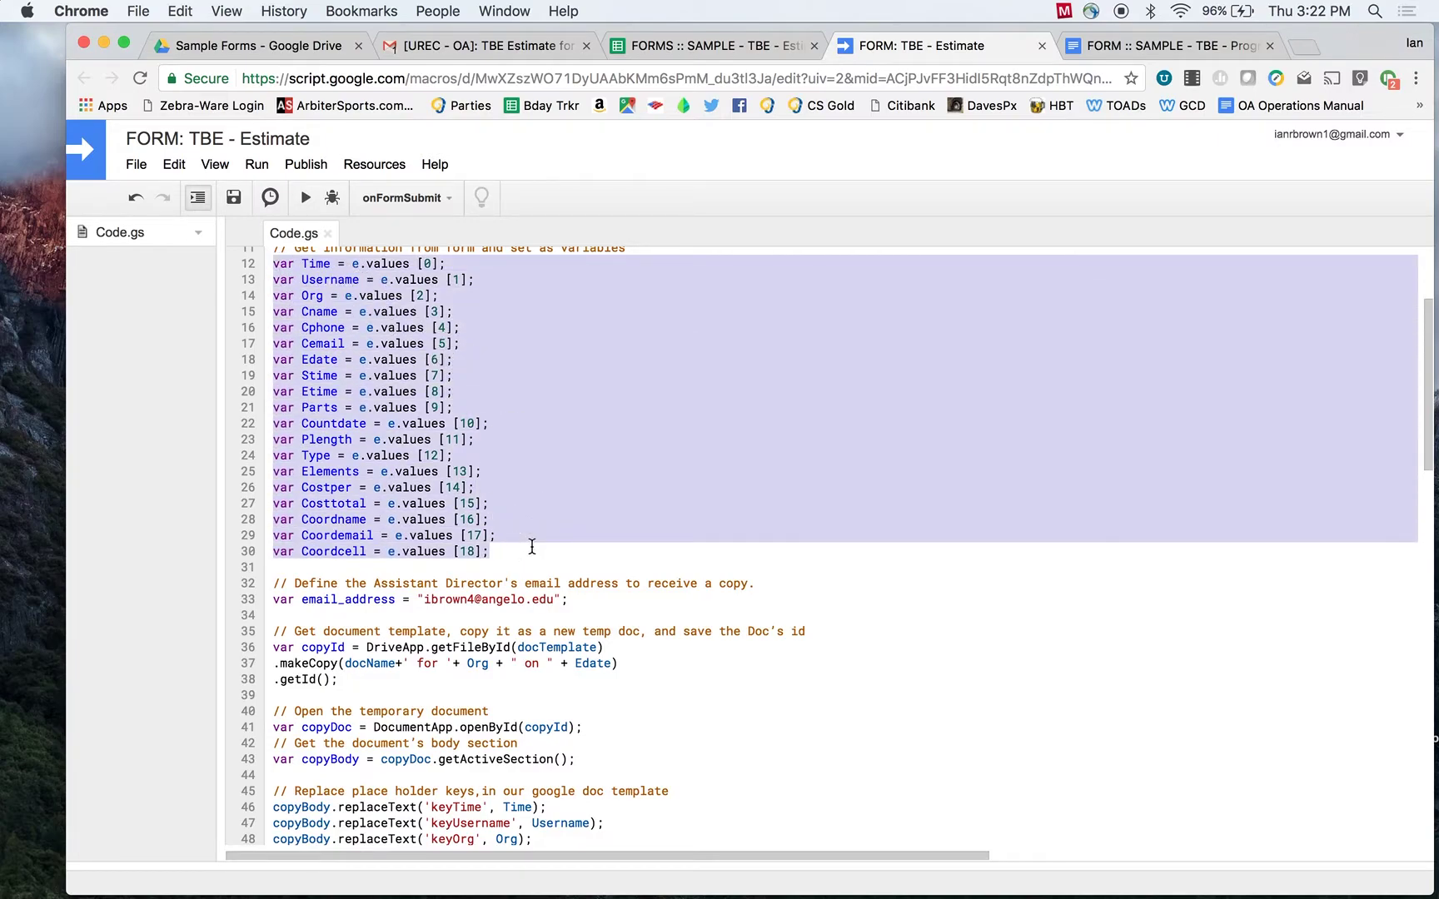
scroll(531, 547, "down", 2)
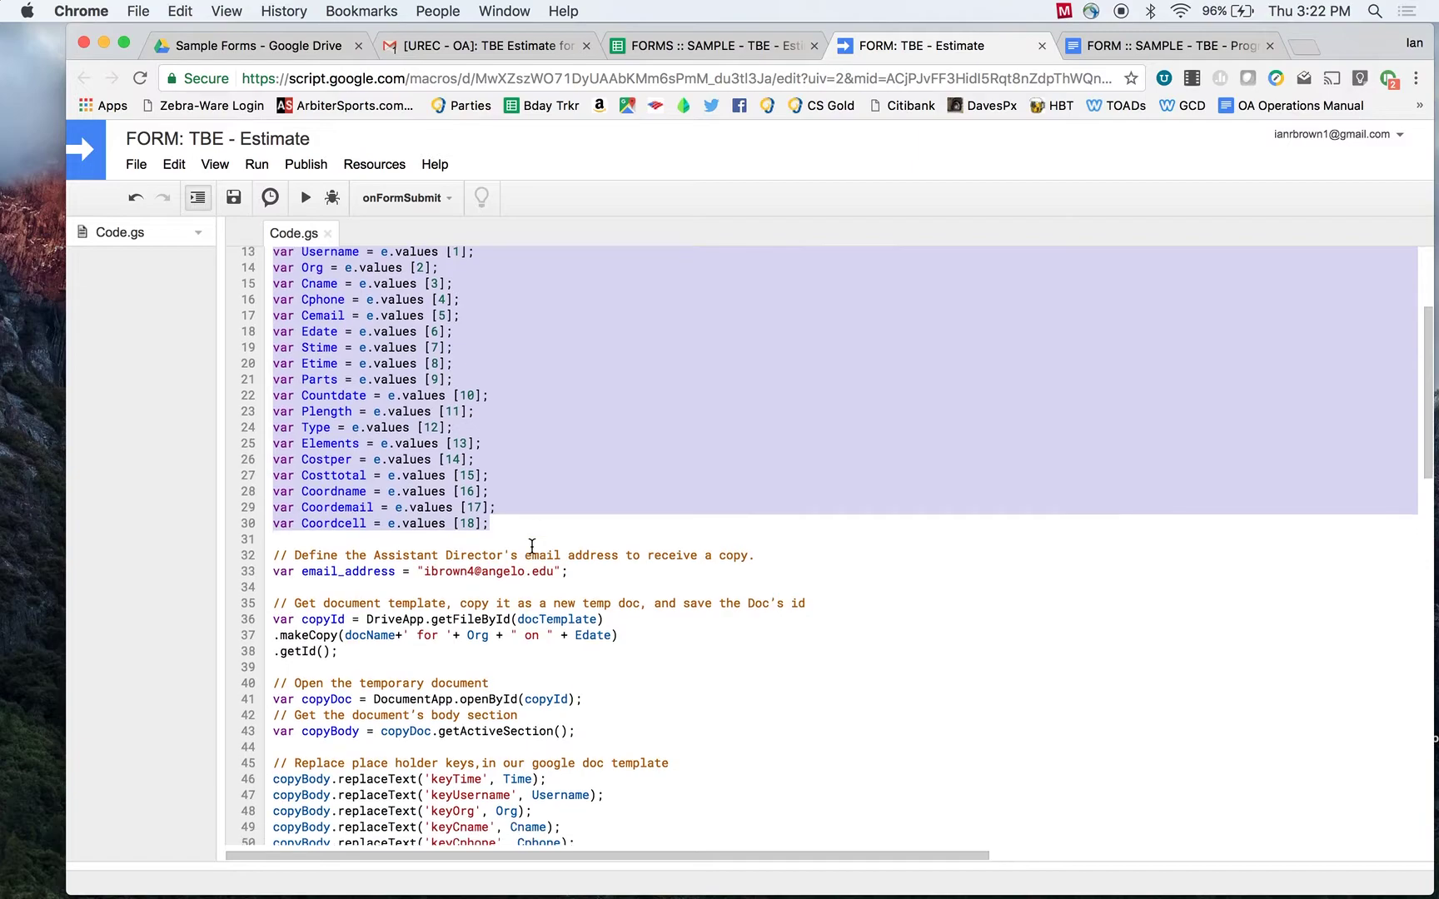
left_click(516, 558)
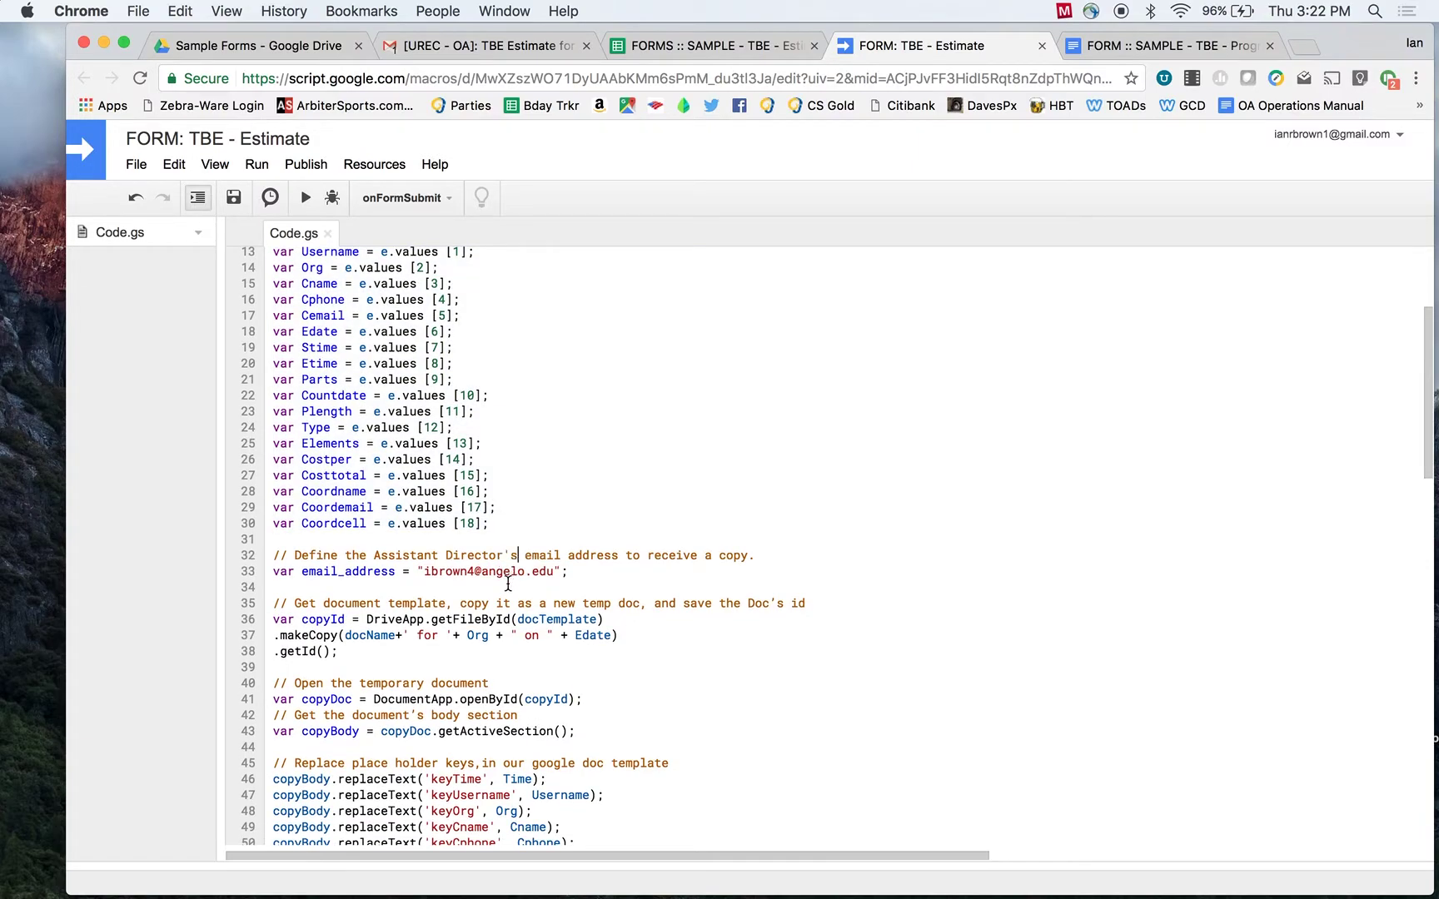
scroll(508, 583, "down", 1)
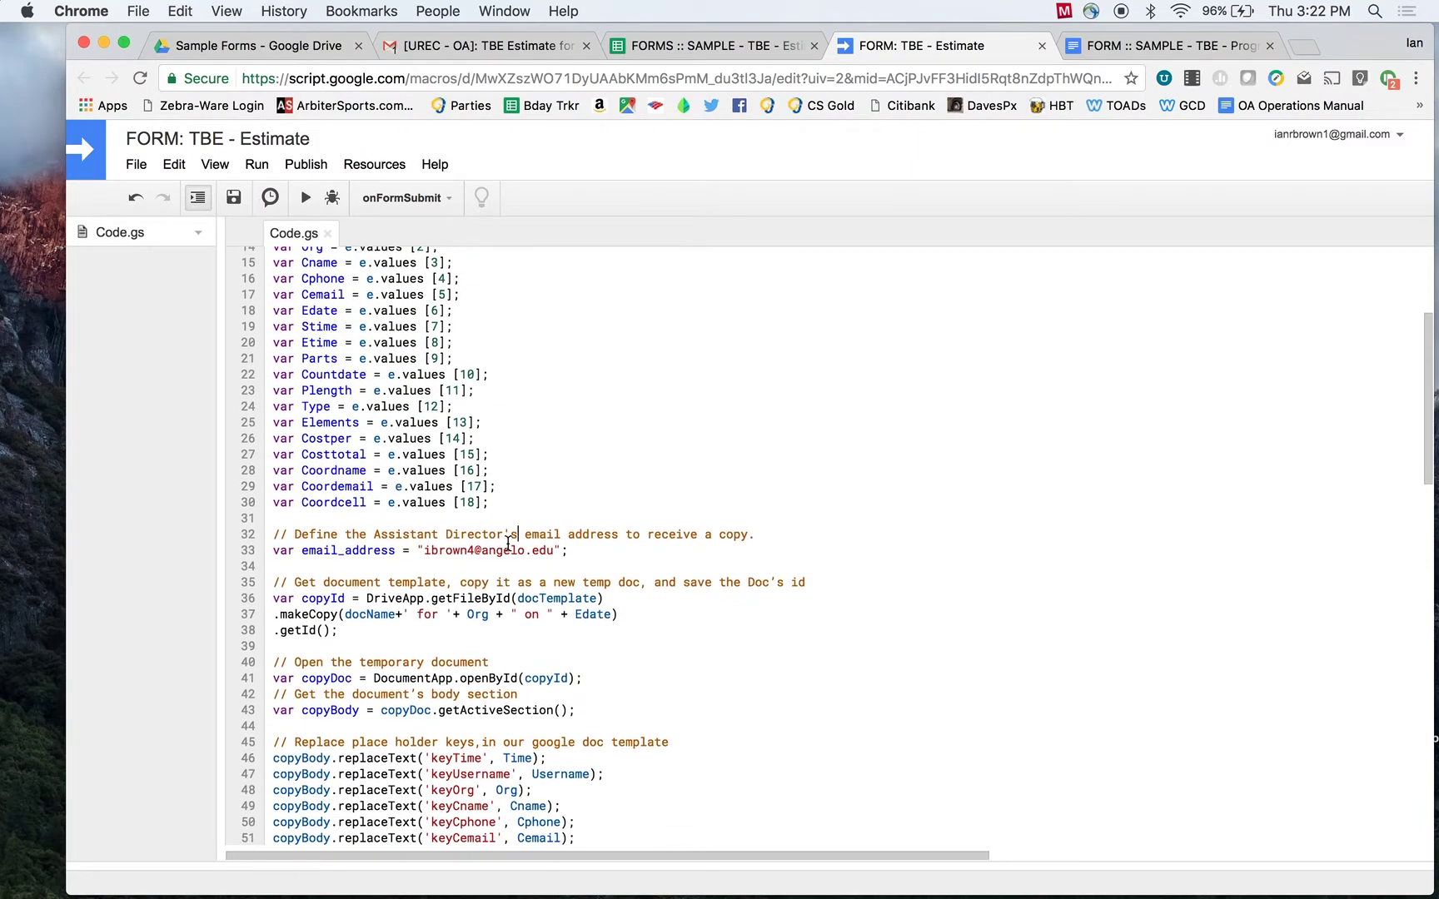
- Examine the script code that copies the document template, replaces its placeholder keys, and saves and closes the copy
scroll(508, 543, "down", 3)
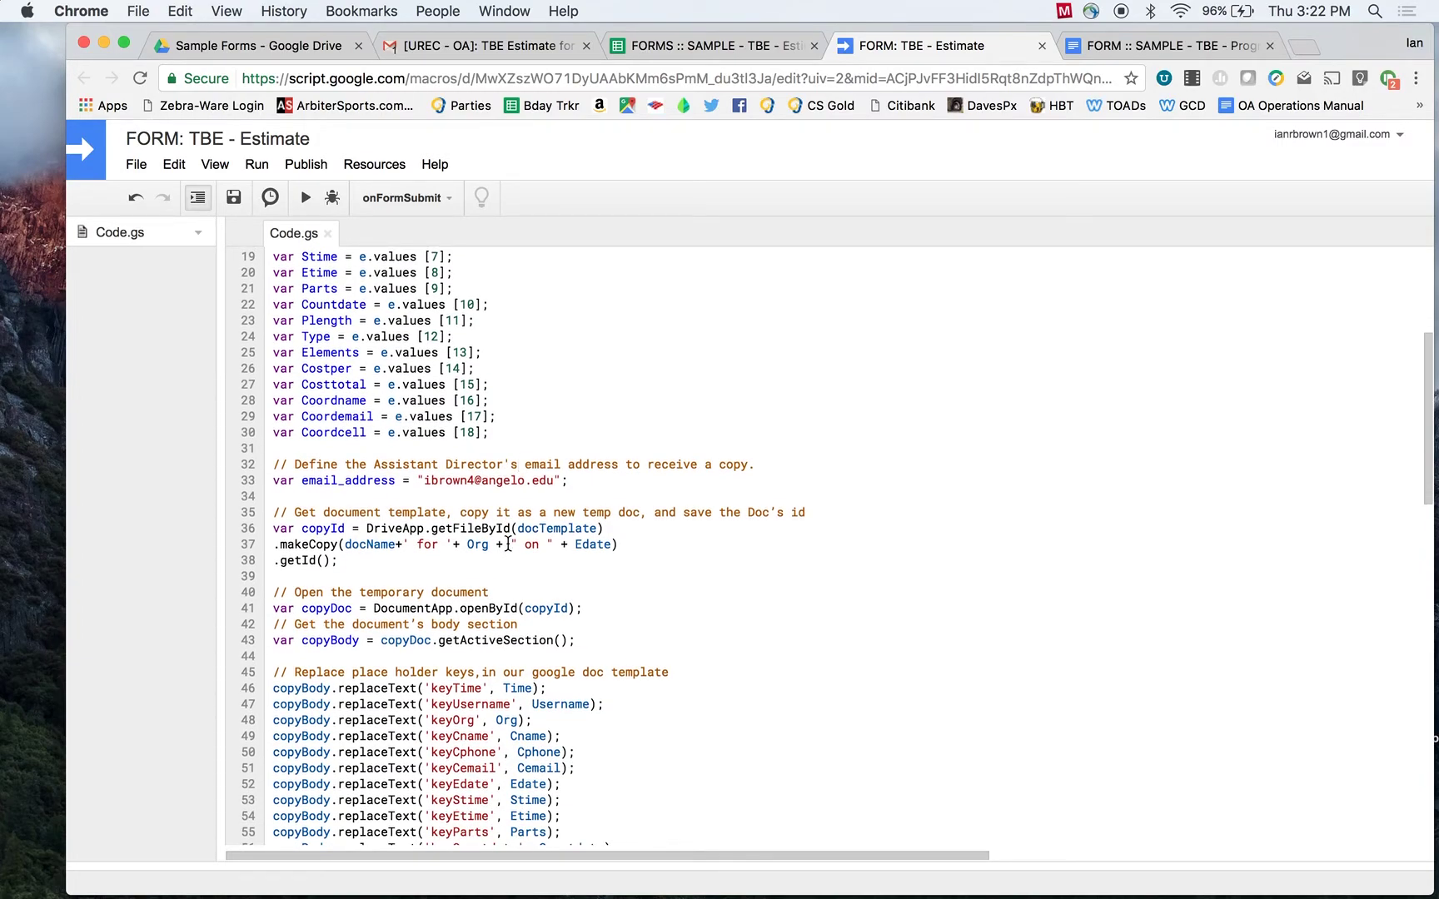
scroll(508, 543, "down", 2)
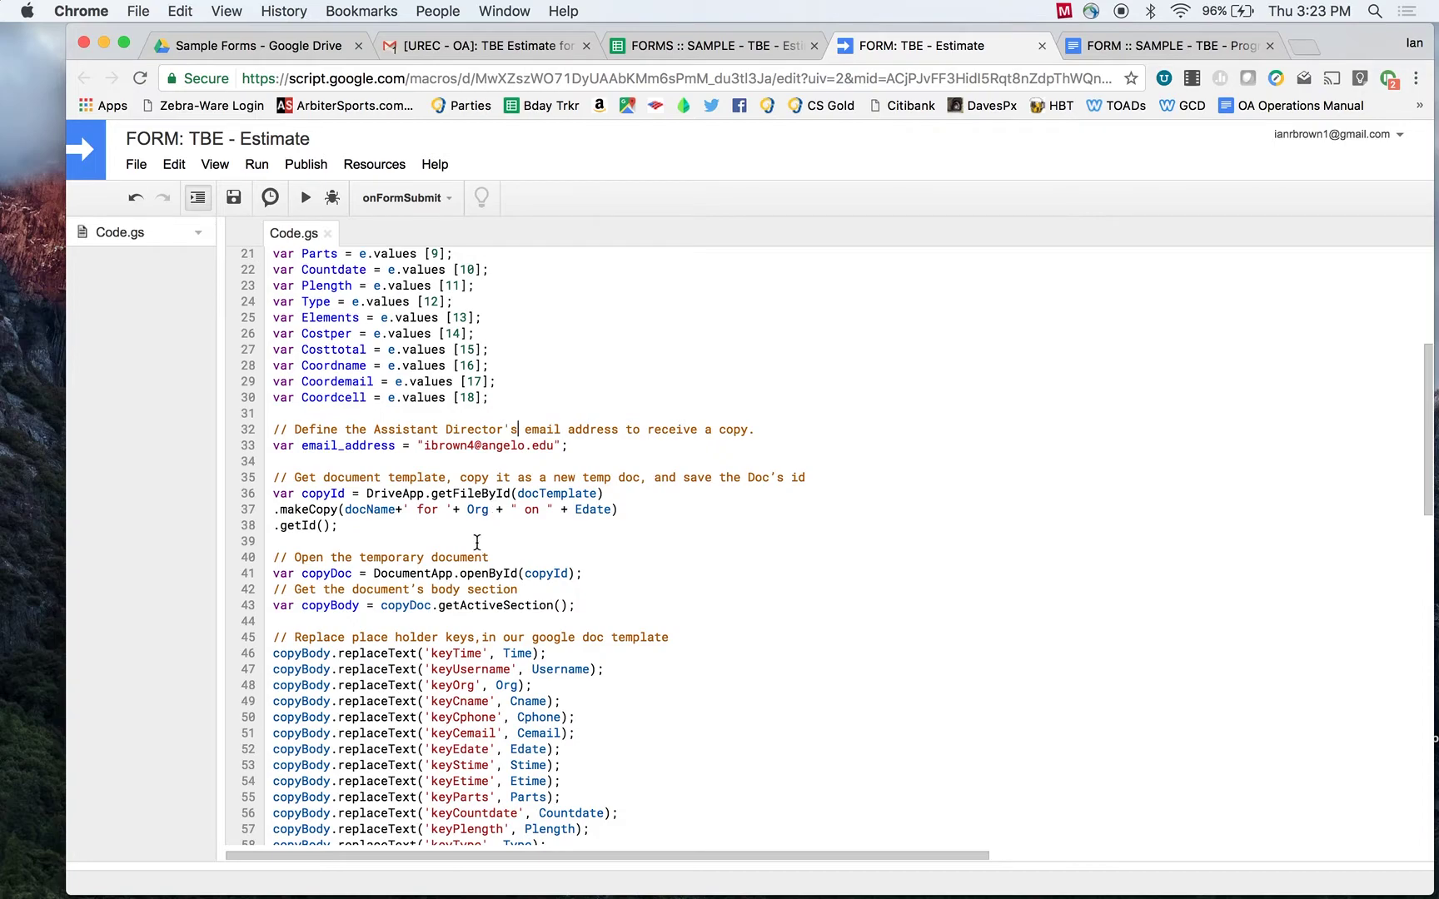
scroll(477, 542, "down", 3)
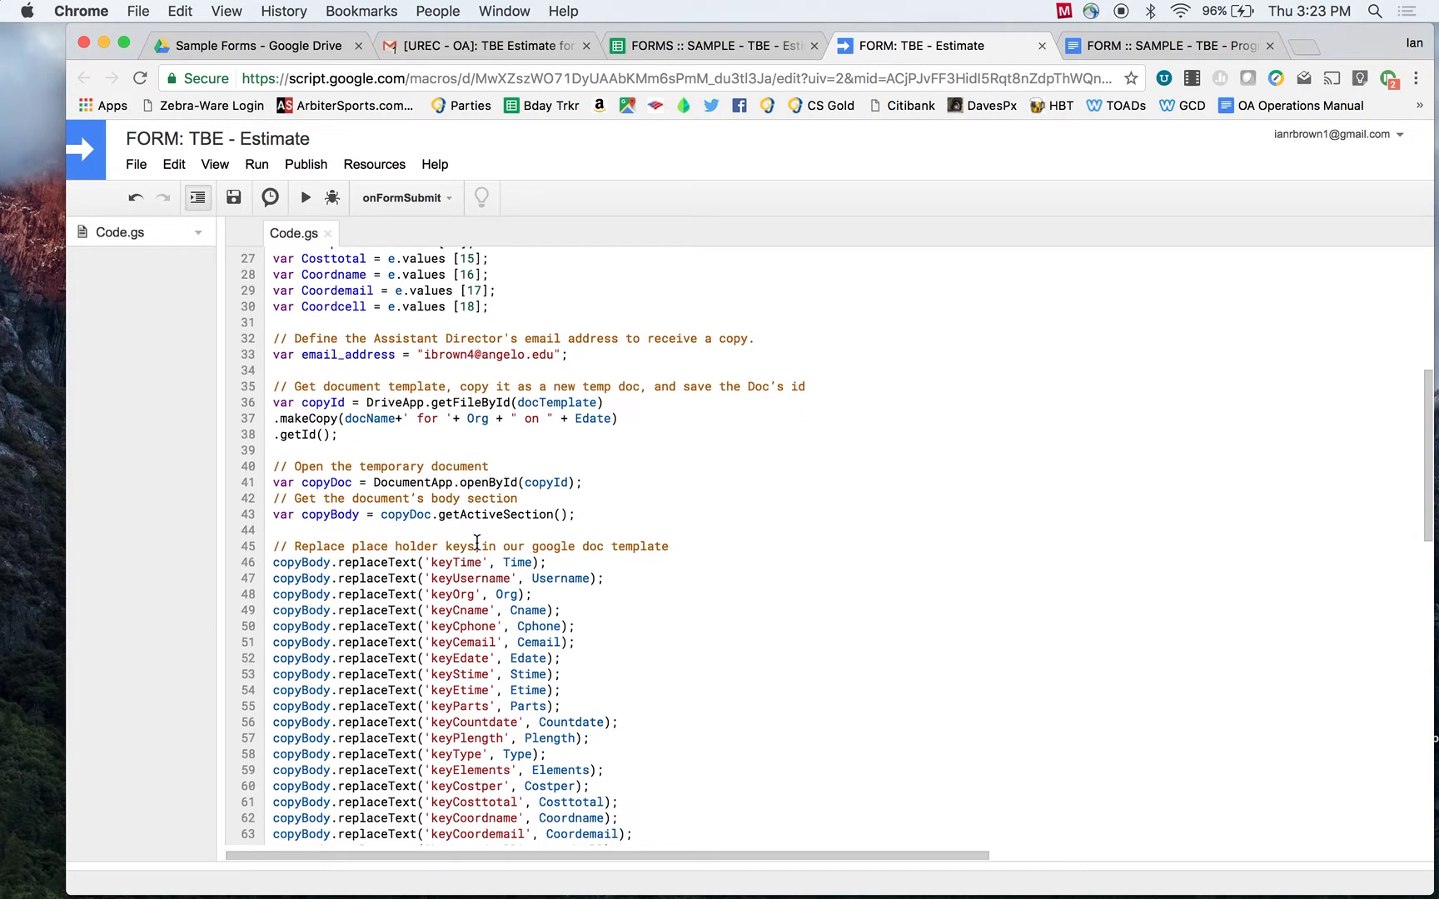
scroll(477, 542, "down", 2)
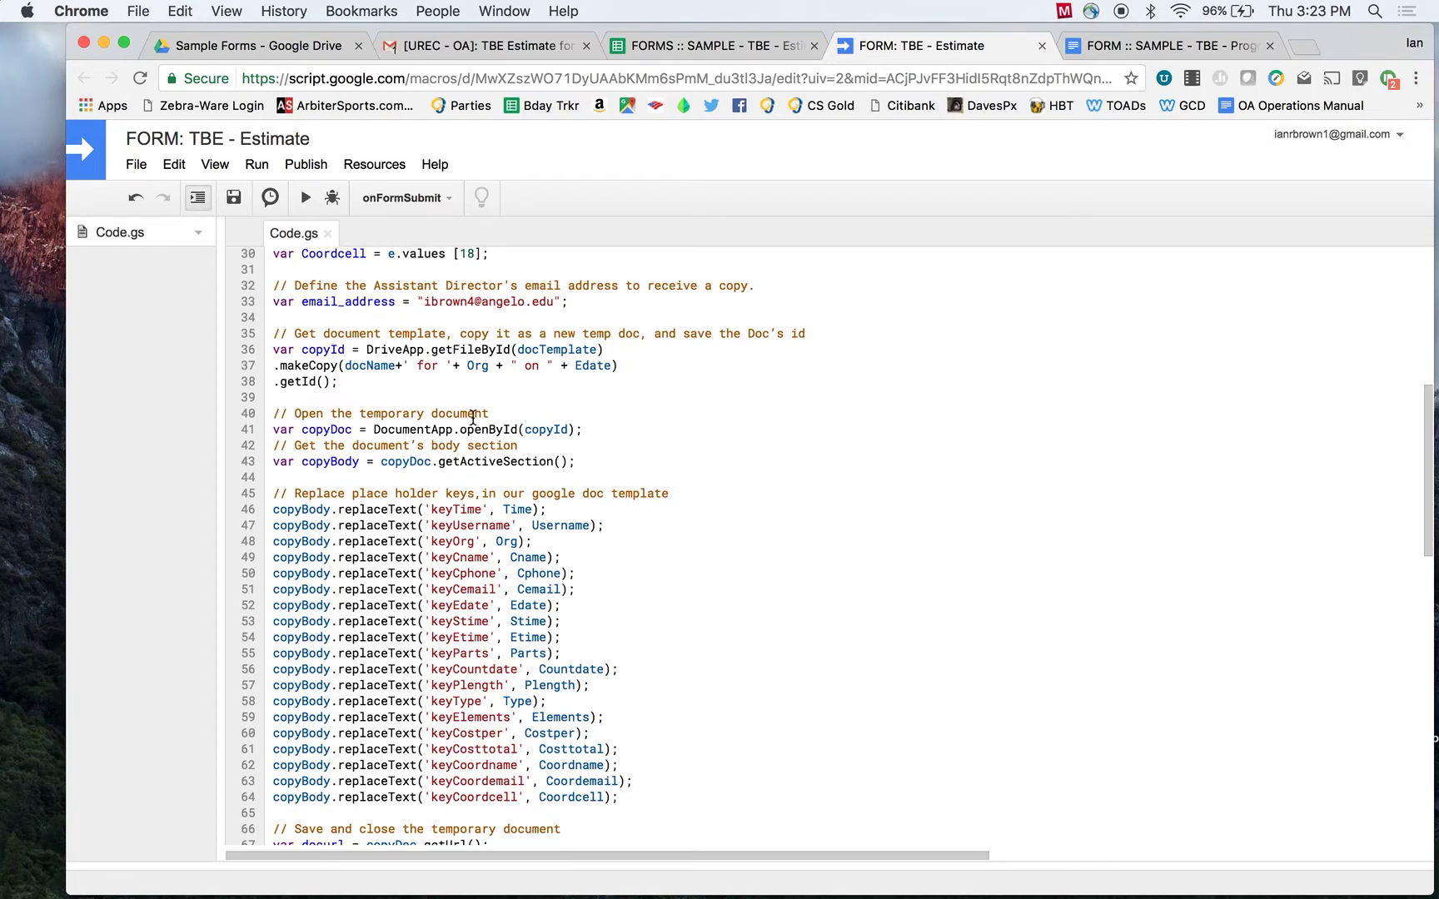
scroll(490, 454, "down", 5)
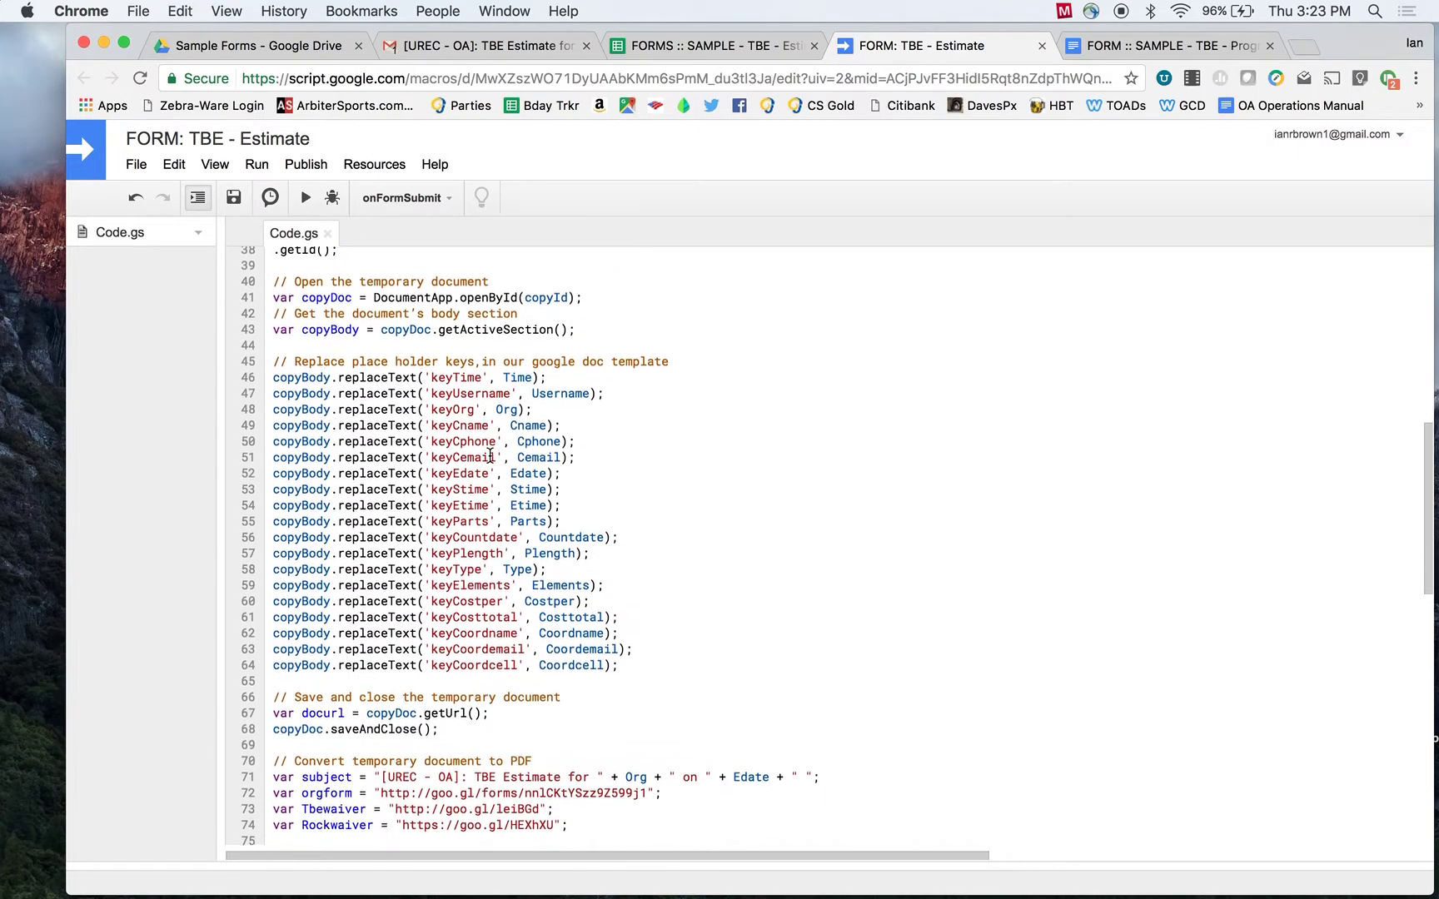
scroll(489, 454, "down", 5)
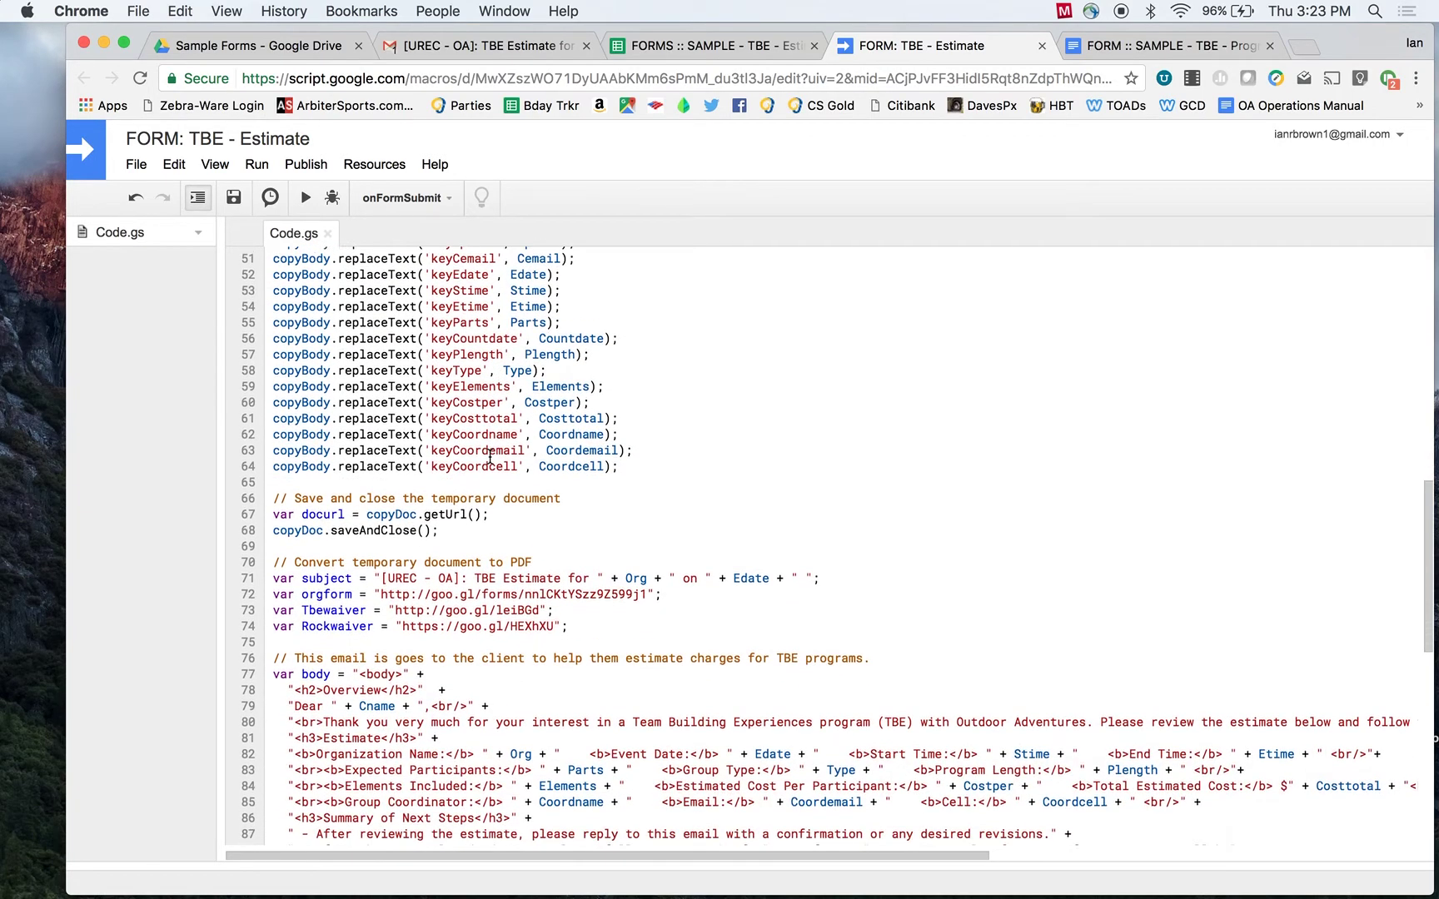
scroll(490, 457, "down", 2)
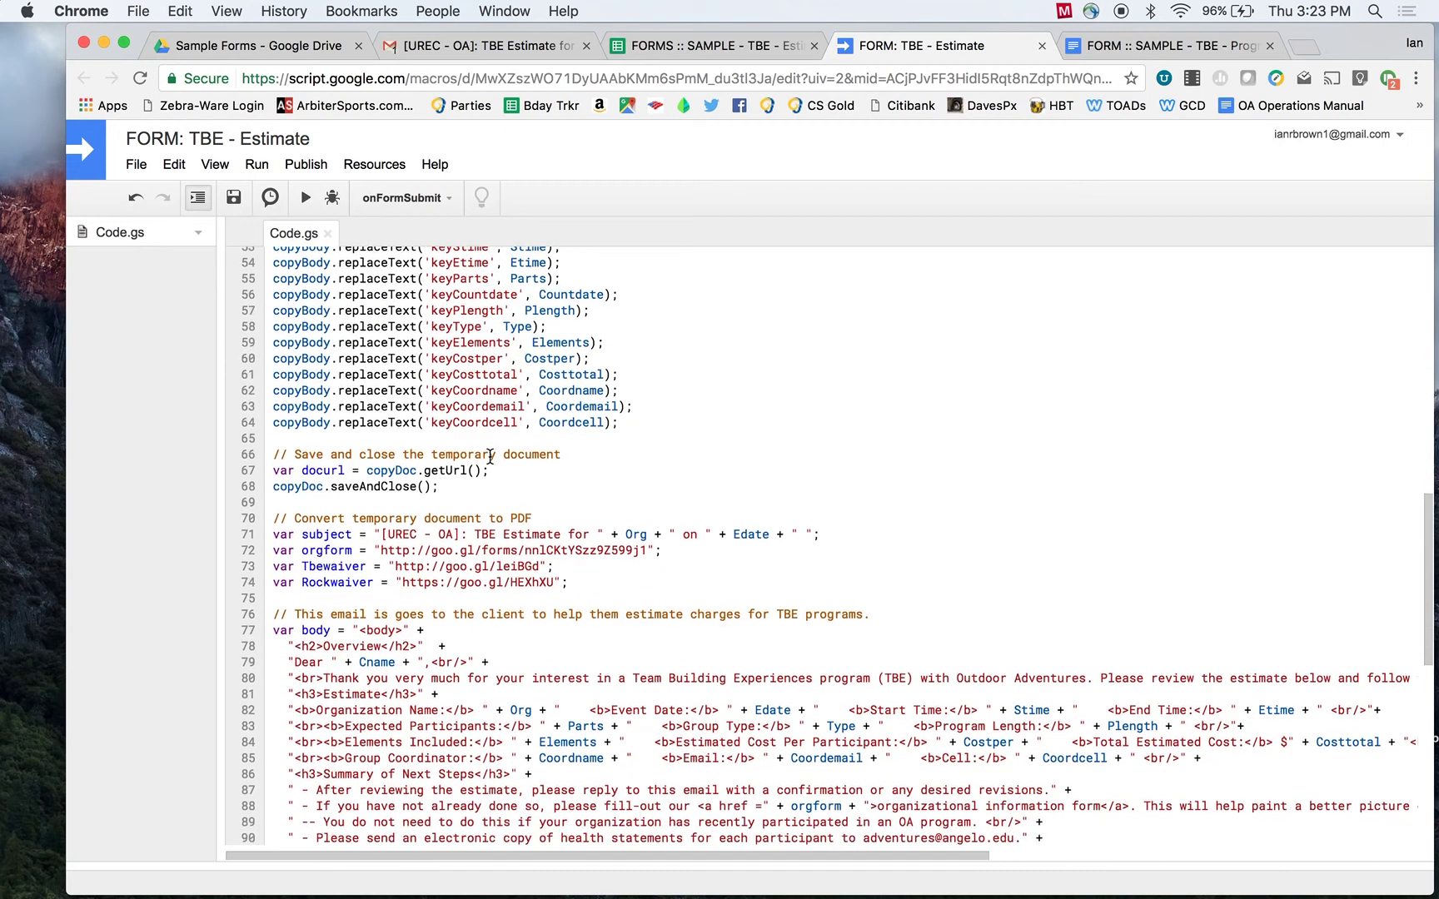
scroll(490, 457, "down", 1)
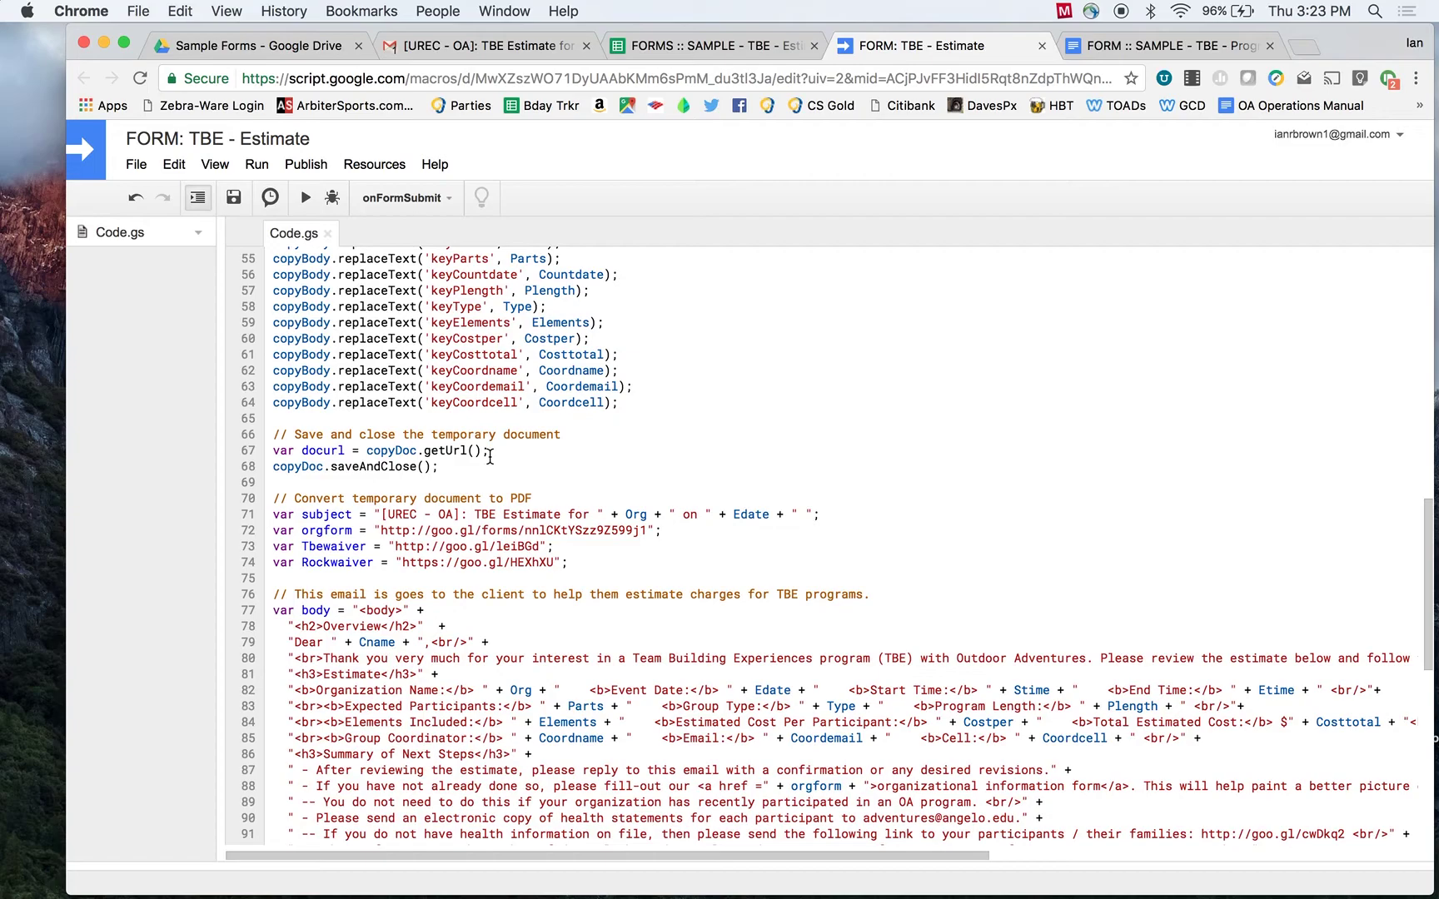
- Examine the email subject variable and the orgform, Tbewaiver and Rockwaiver link variables
scroll(489, 456, "down", 3)
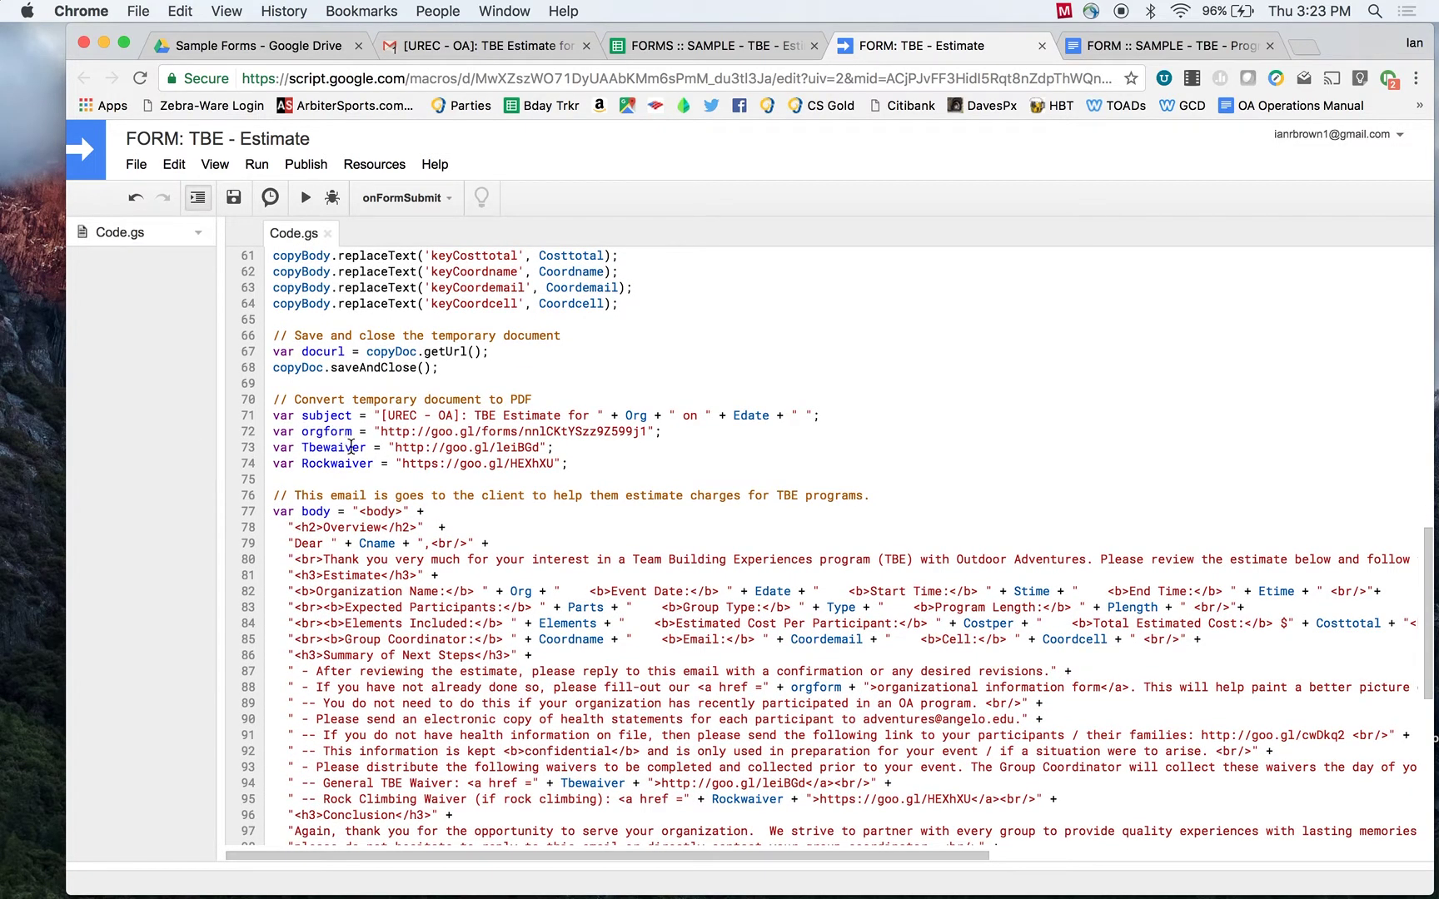
scroll(350, 447, "down", 1)
scroll(351, 447, "down", 1)
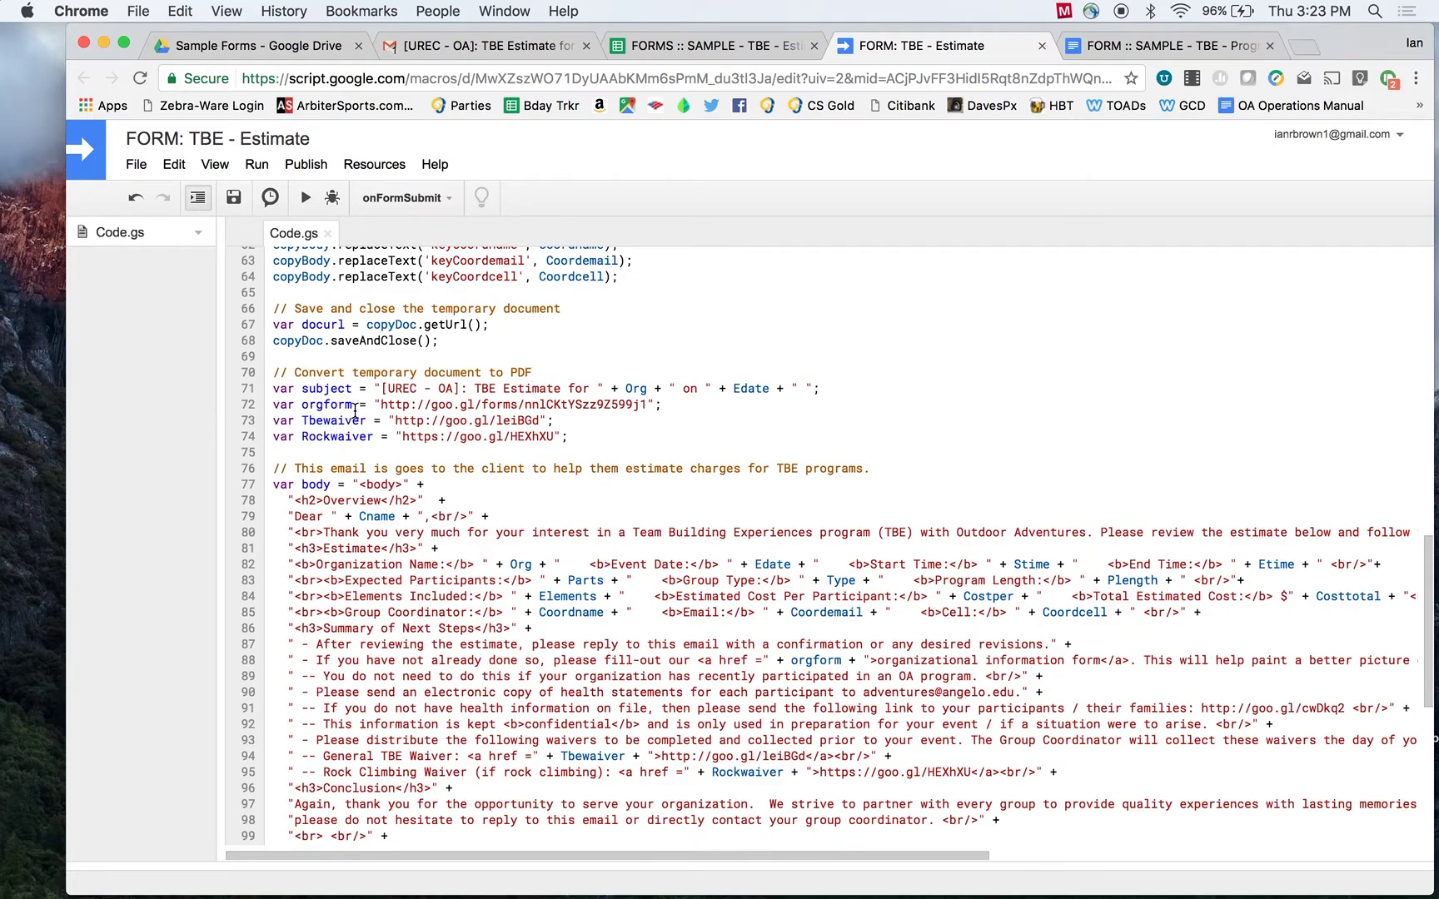
scroll(446, 398, "down", 2)
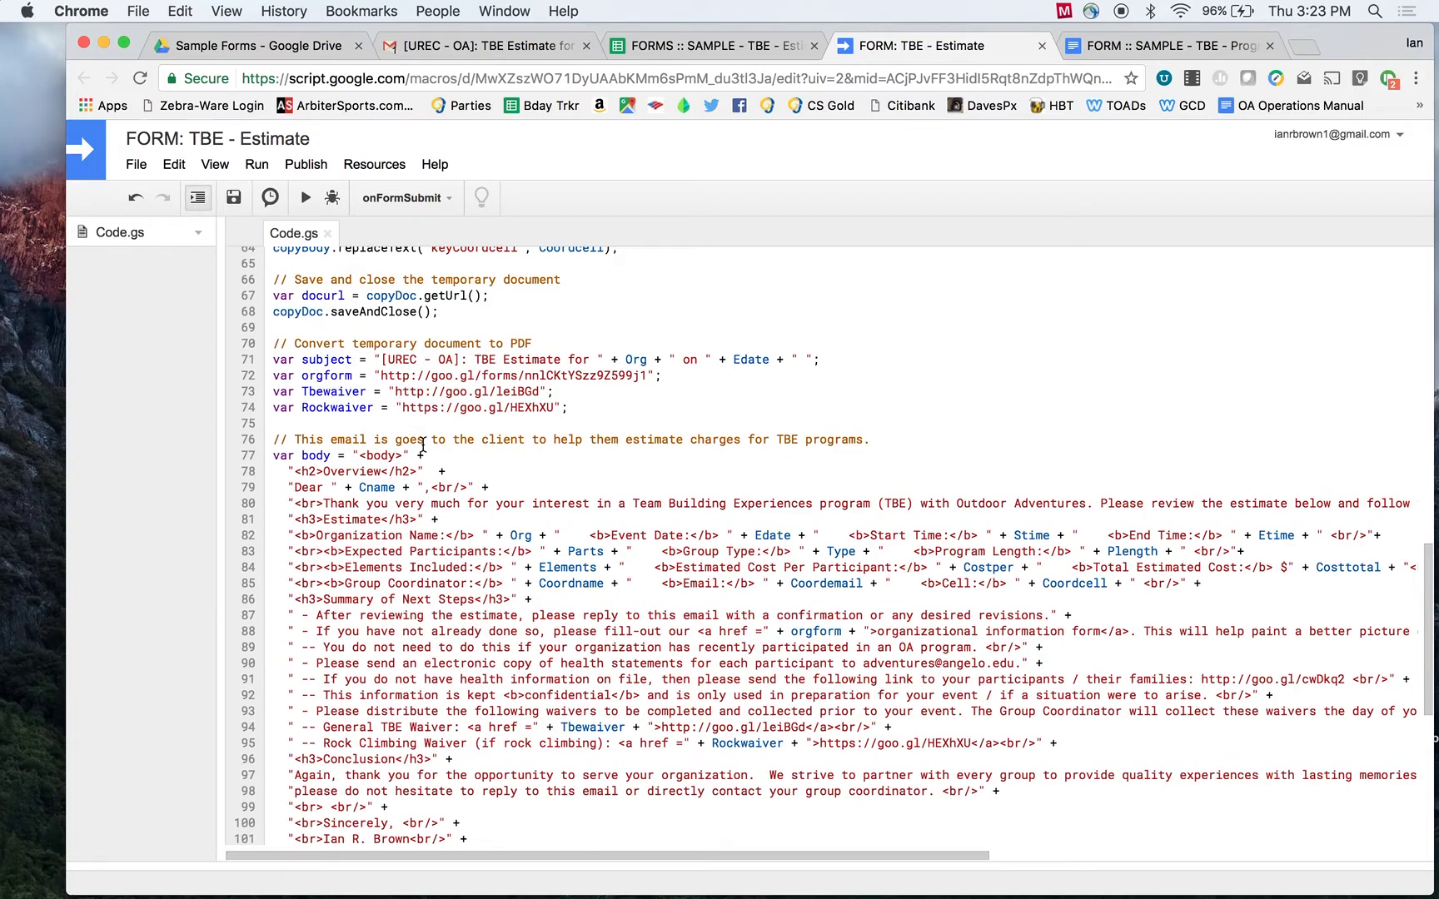
left_click(380, 374)
left_click_drag(380, 375, 541, 381)
- Examine the HTML email body, from its Overview heading tags to the closing, and the MailApp.sendEmail line
scroll(540, 381, "down", 4)
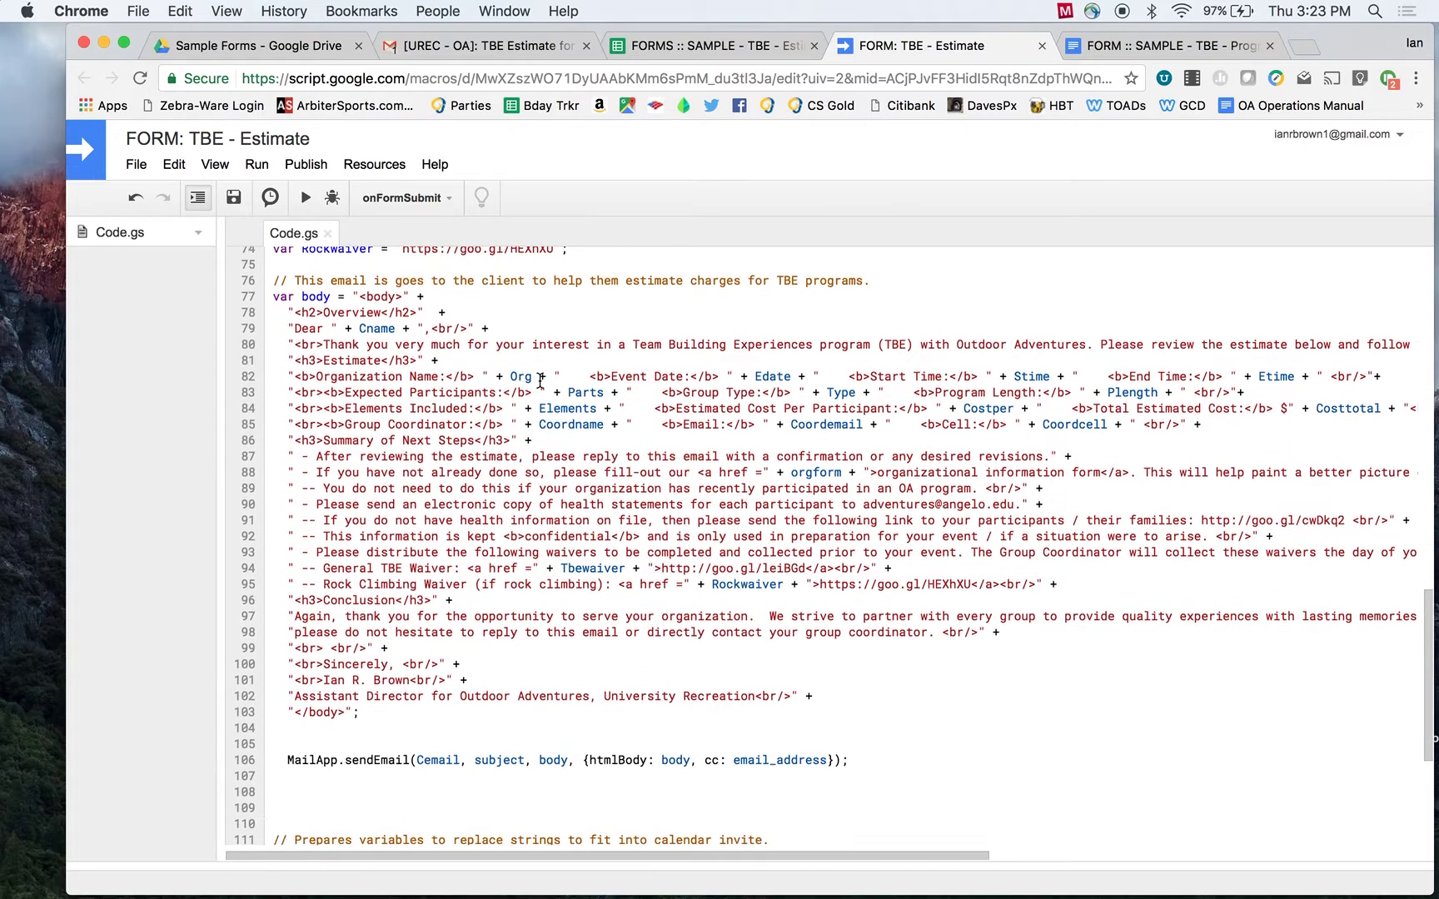
left_click(416, 357)
left_click_drag(288, 313, 415, 307)
scroll(607, 437, "down", 2)
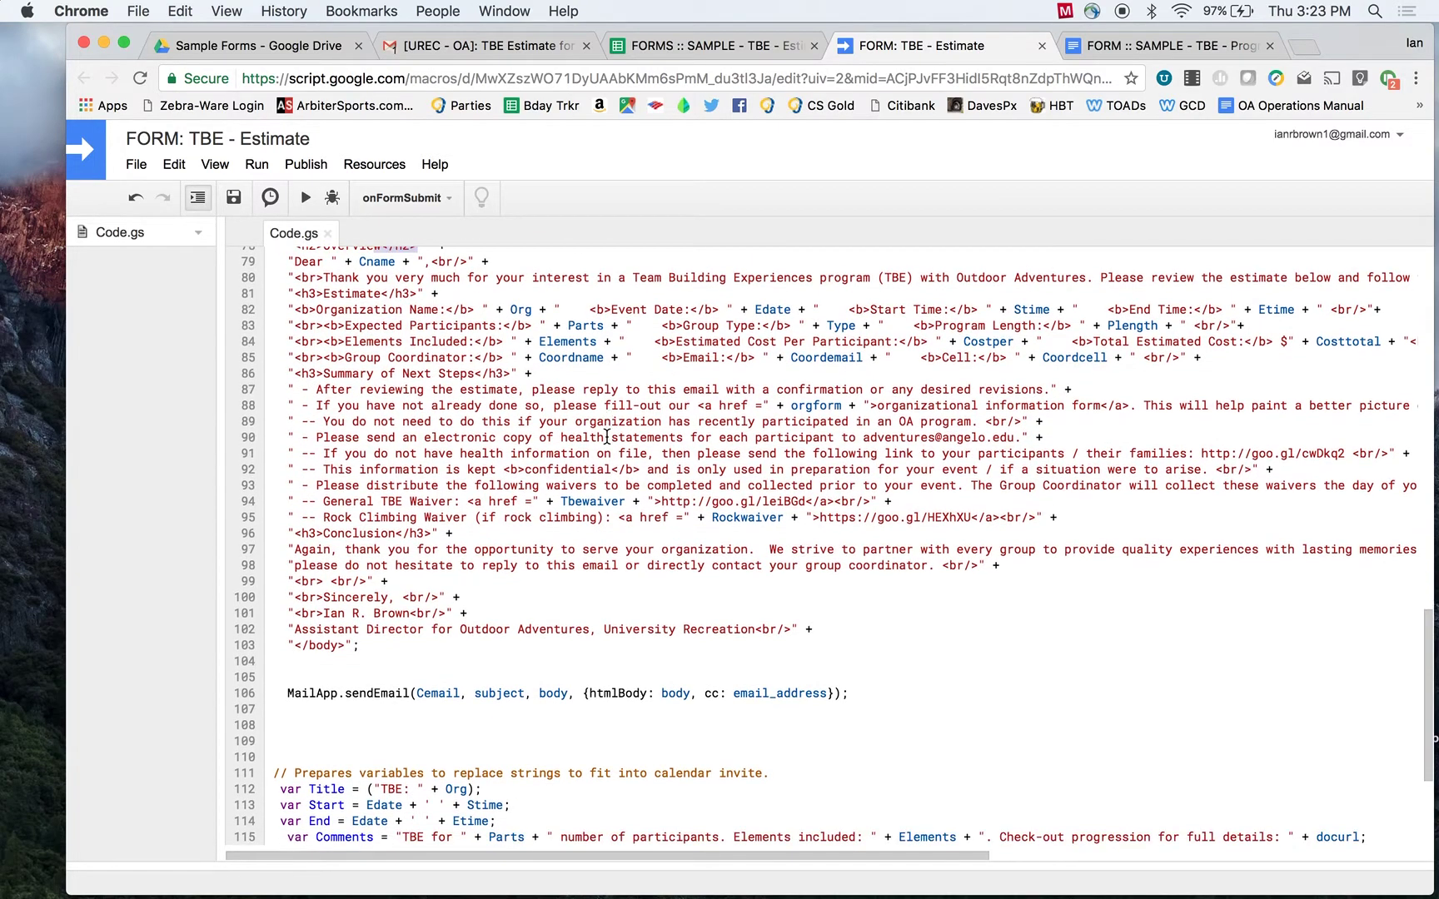
scroll(607, 437, "down", 1)
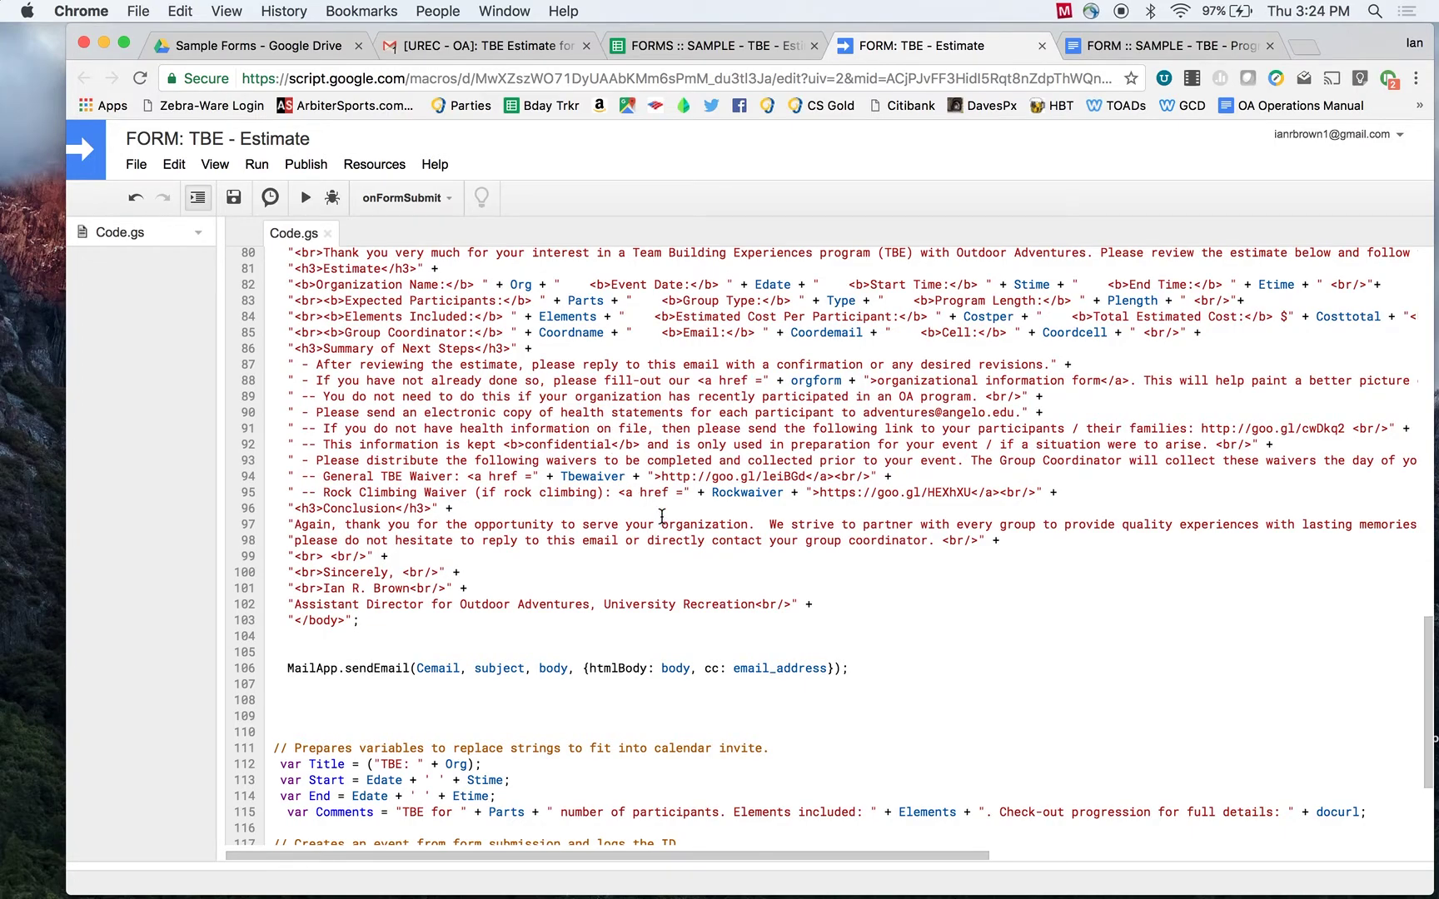
scroll(662, 517, "up", 5)
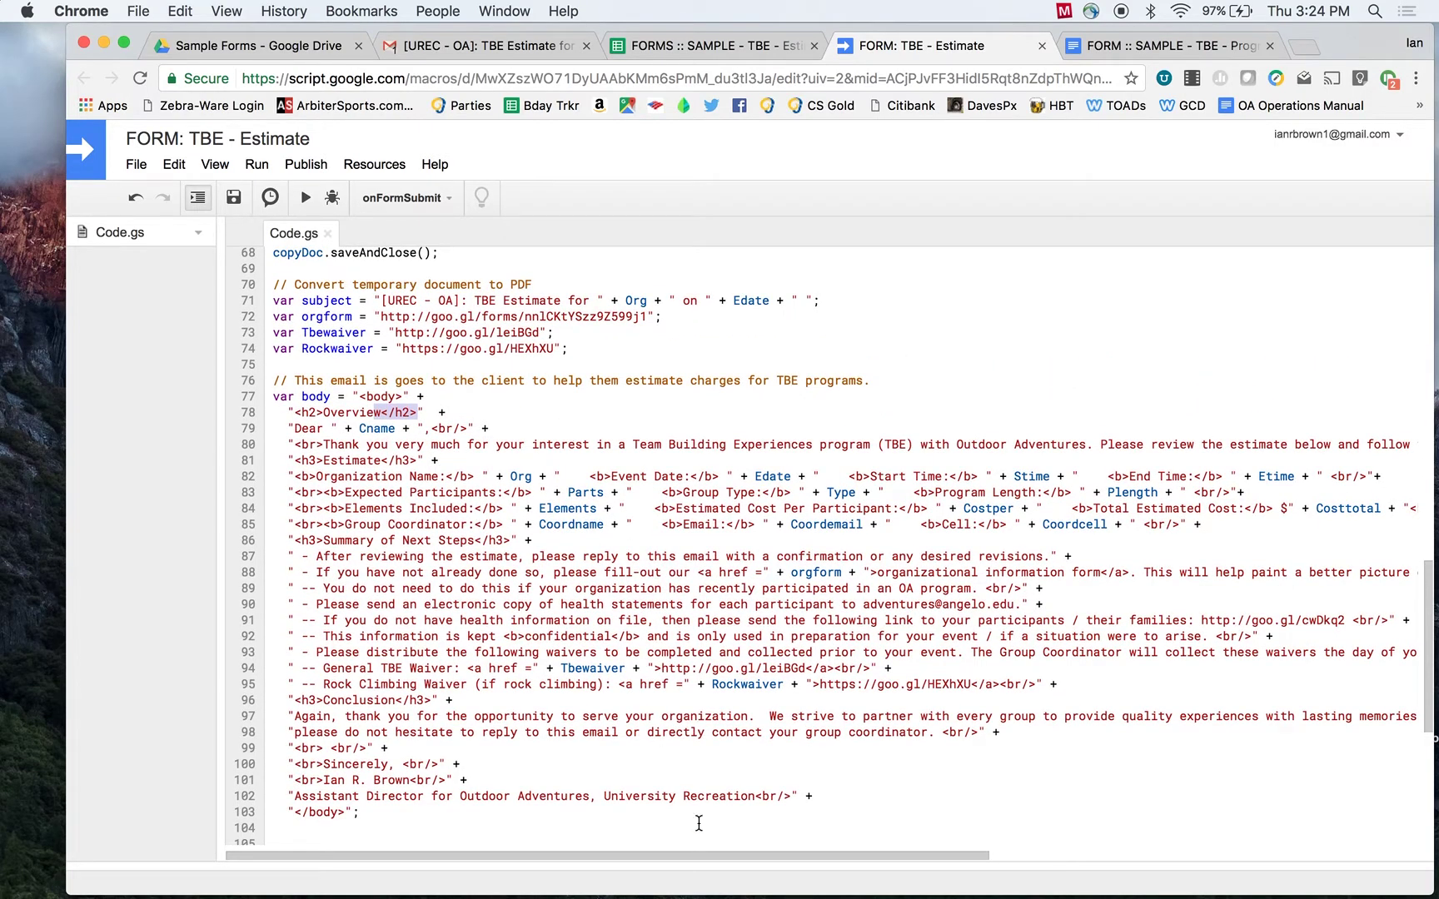
scroll(649, 709, "down", 2)
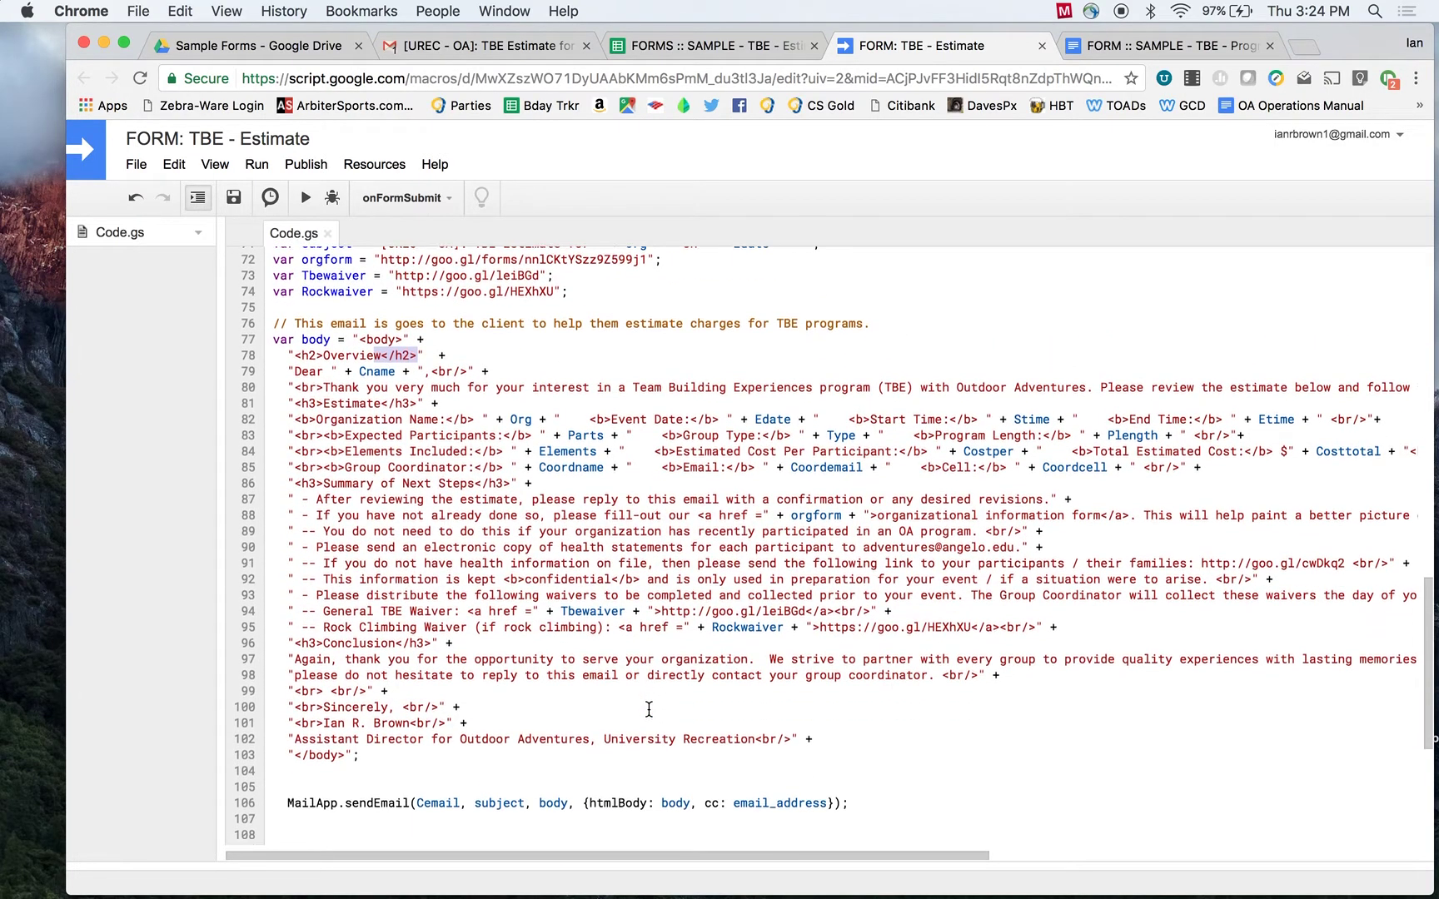
scroll(649, 710, "down", 2)
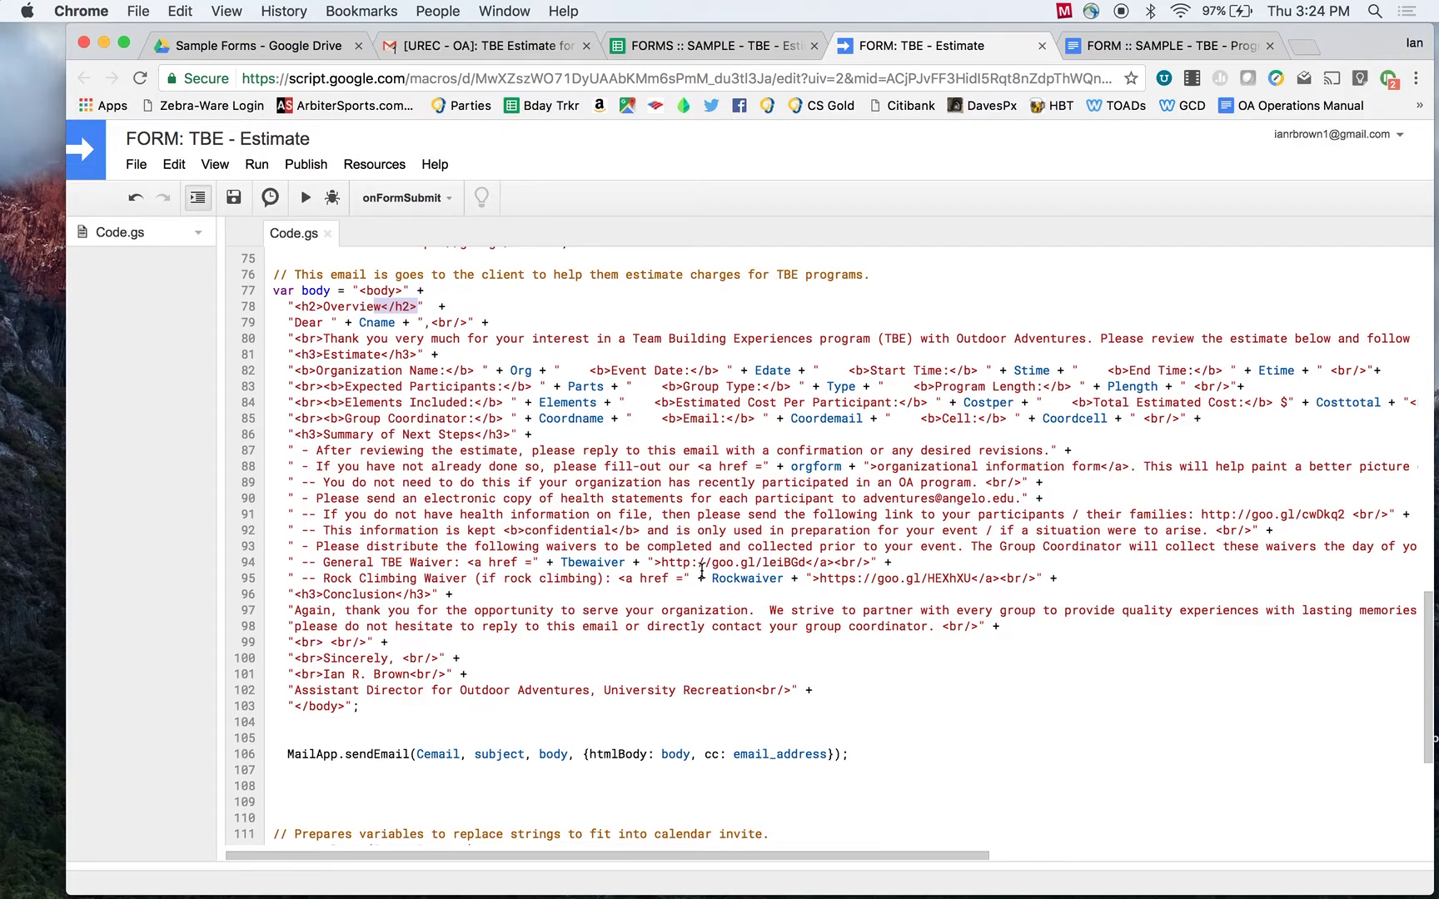
scroll(701, 571, "down", 4)
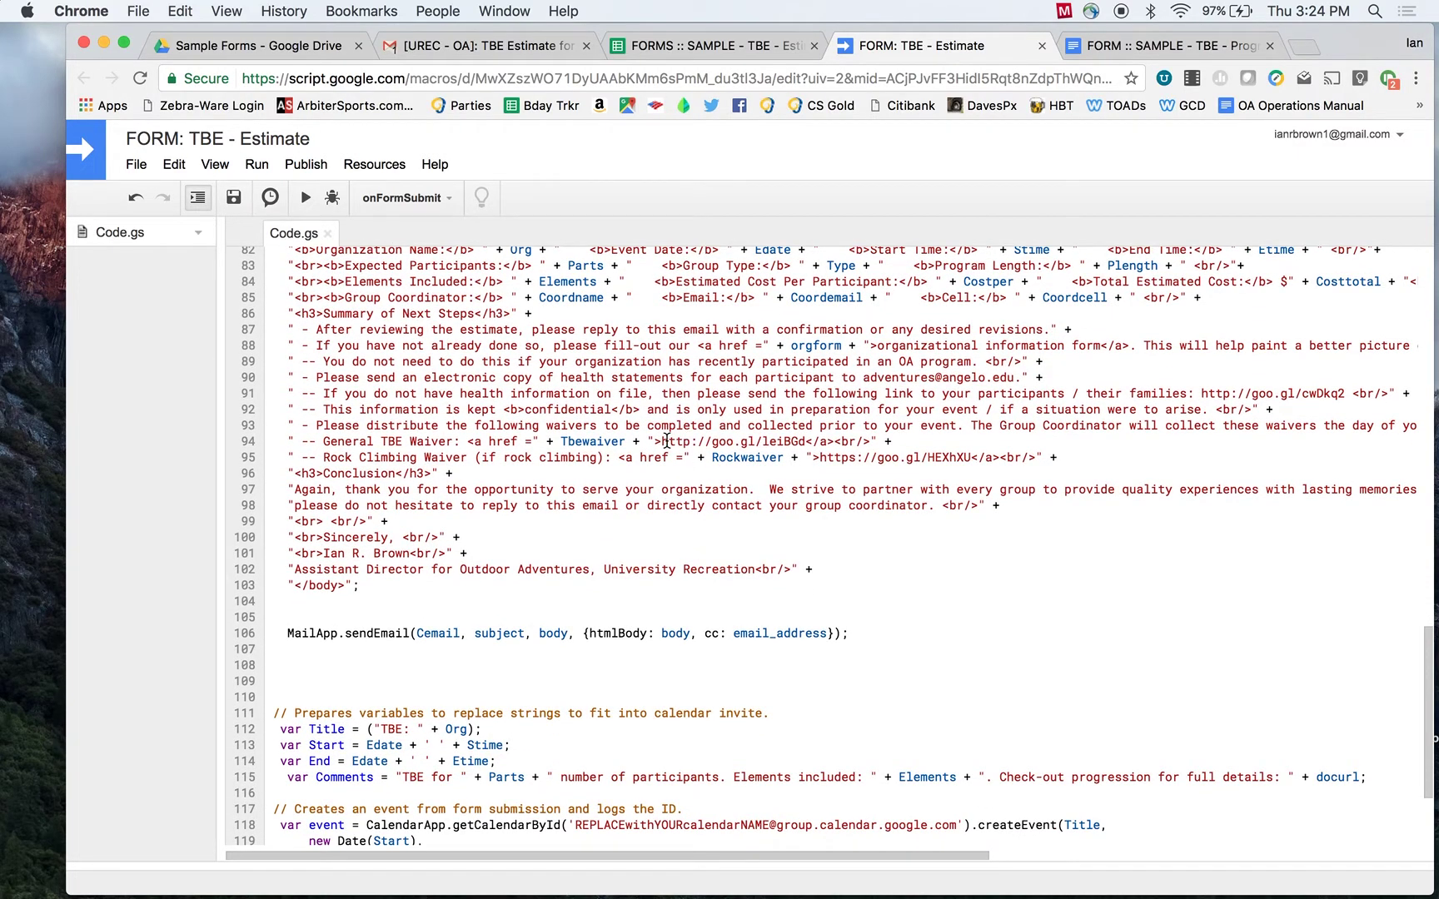
- Inspect the General TBE Waiver line in the email body and highlight its displayed link address
left_click(664, 441)
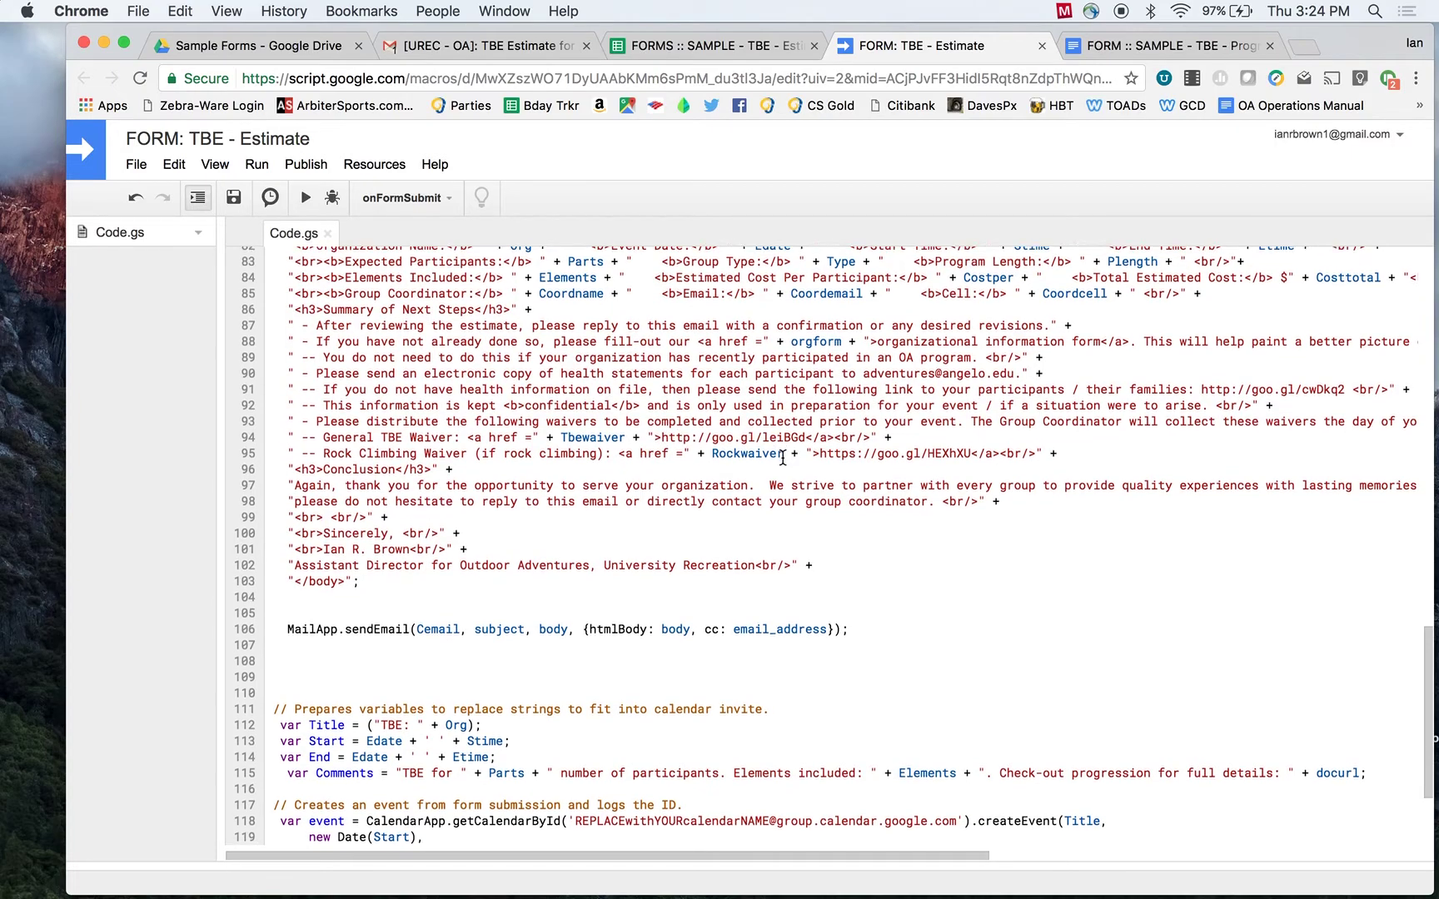
scroll(783, 457, "down", 2)
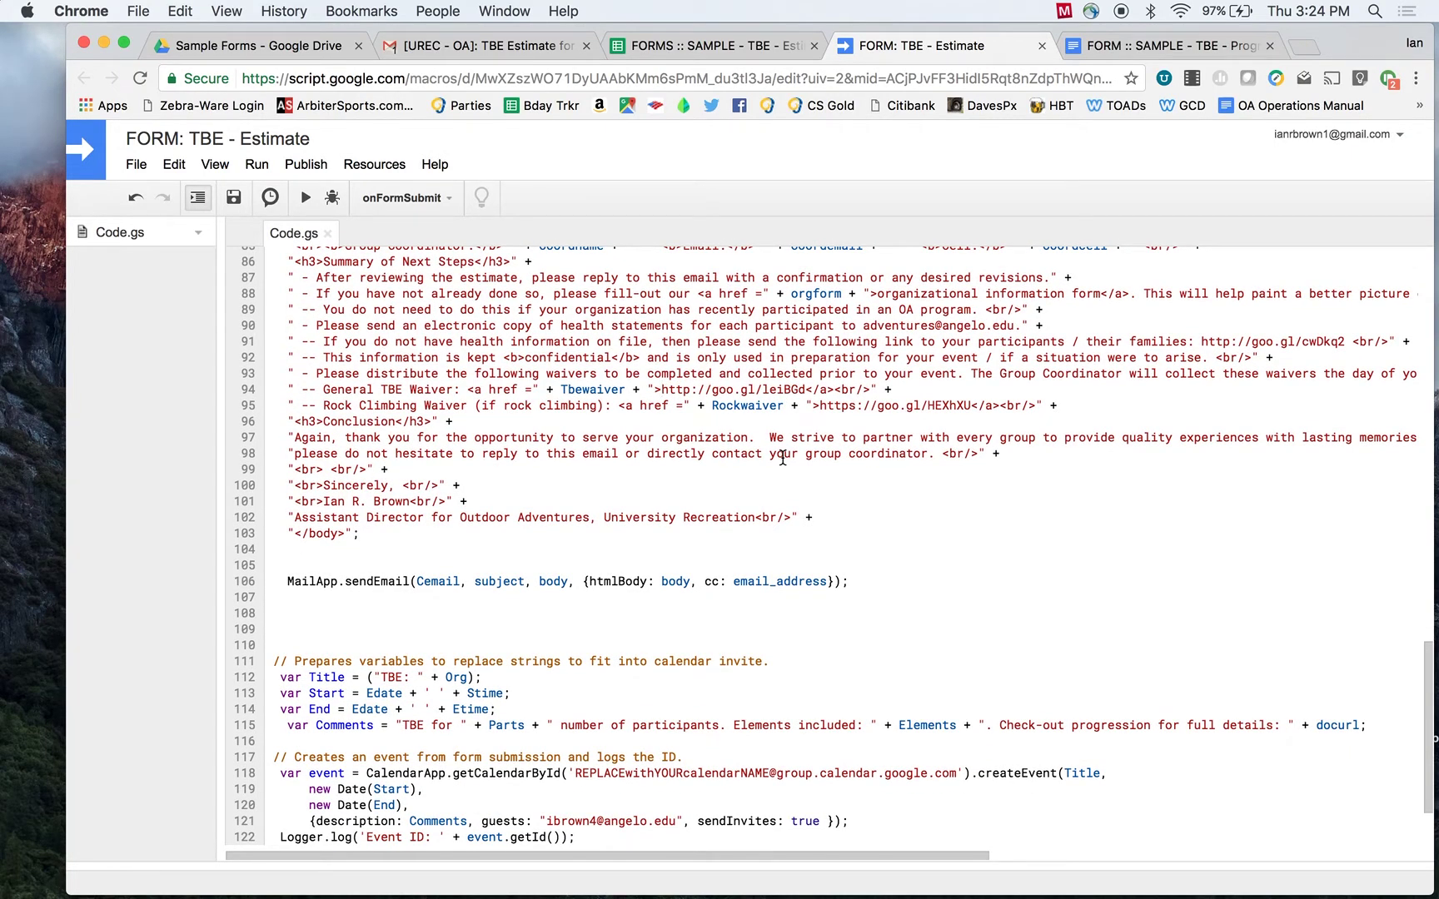
scroll(782, 457, "down", 2)
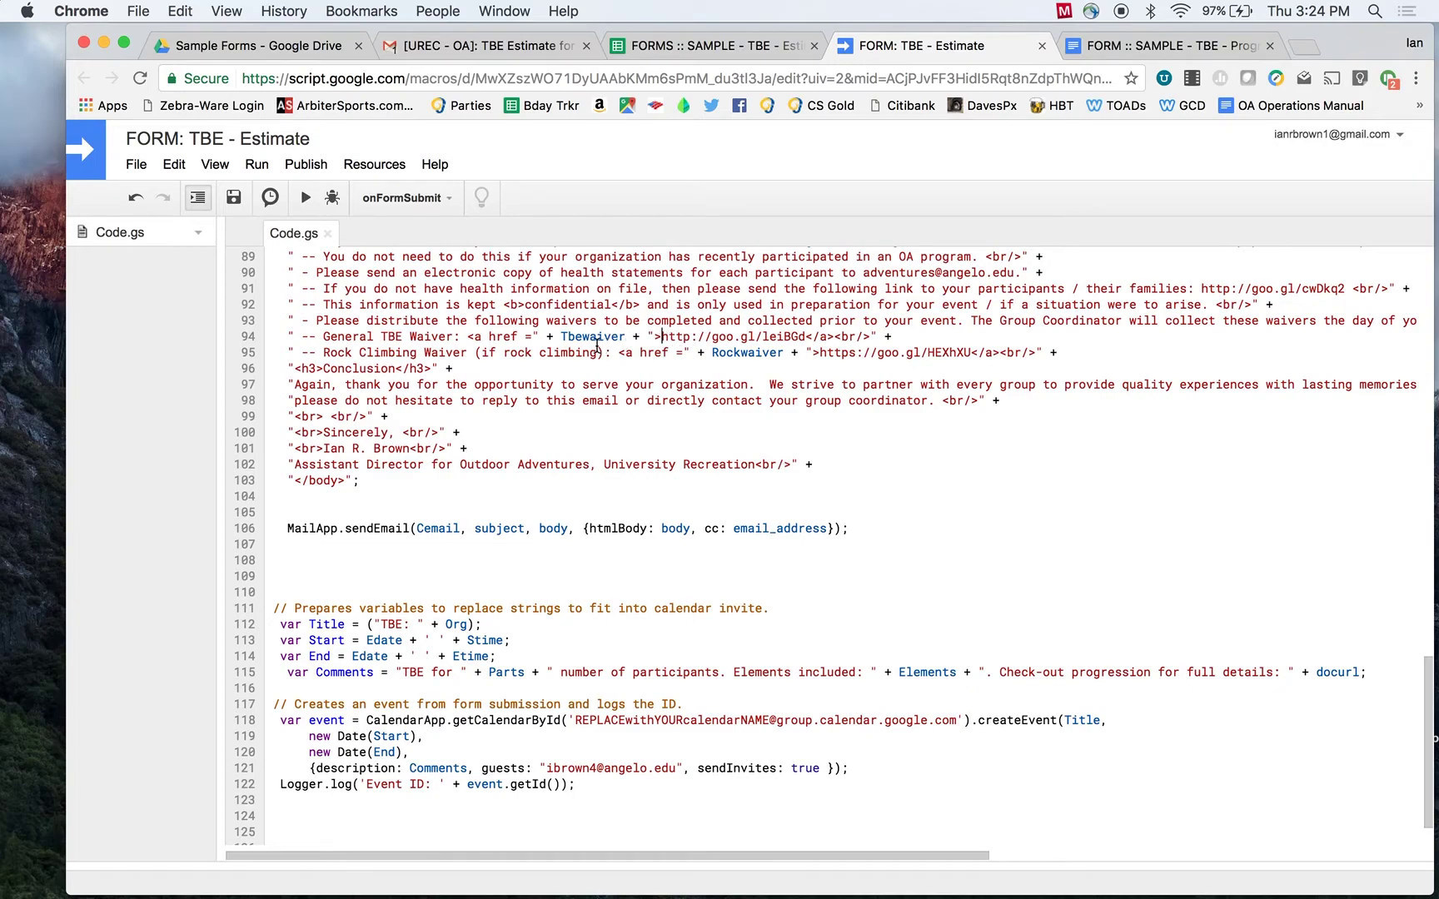
left_click_drag(660, 336, 806, 336)
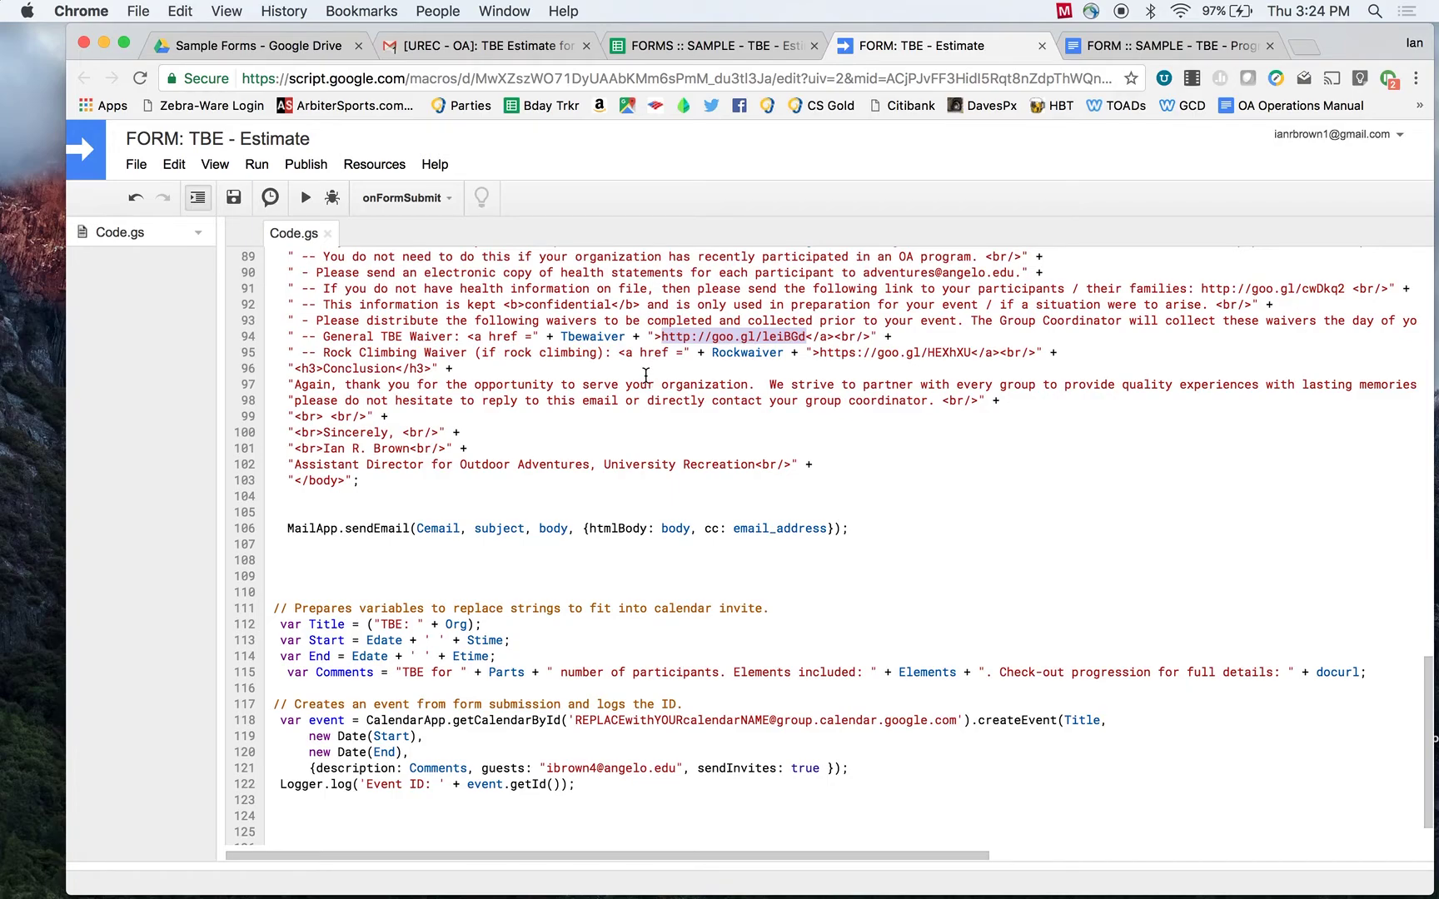
scroll(646, 375, "down", 1)
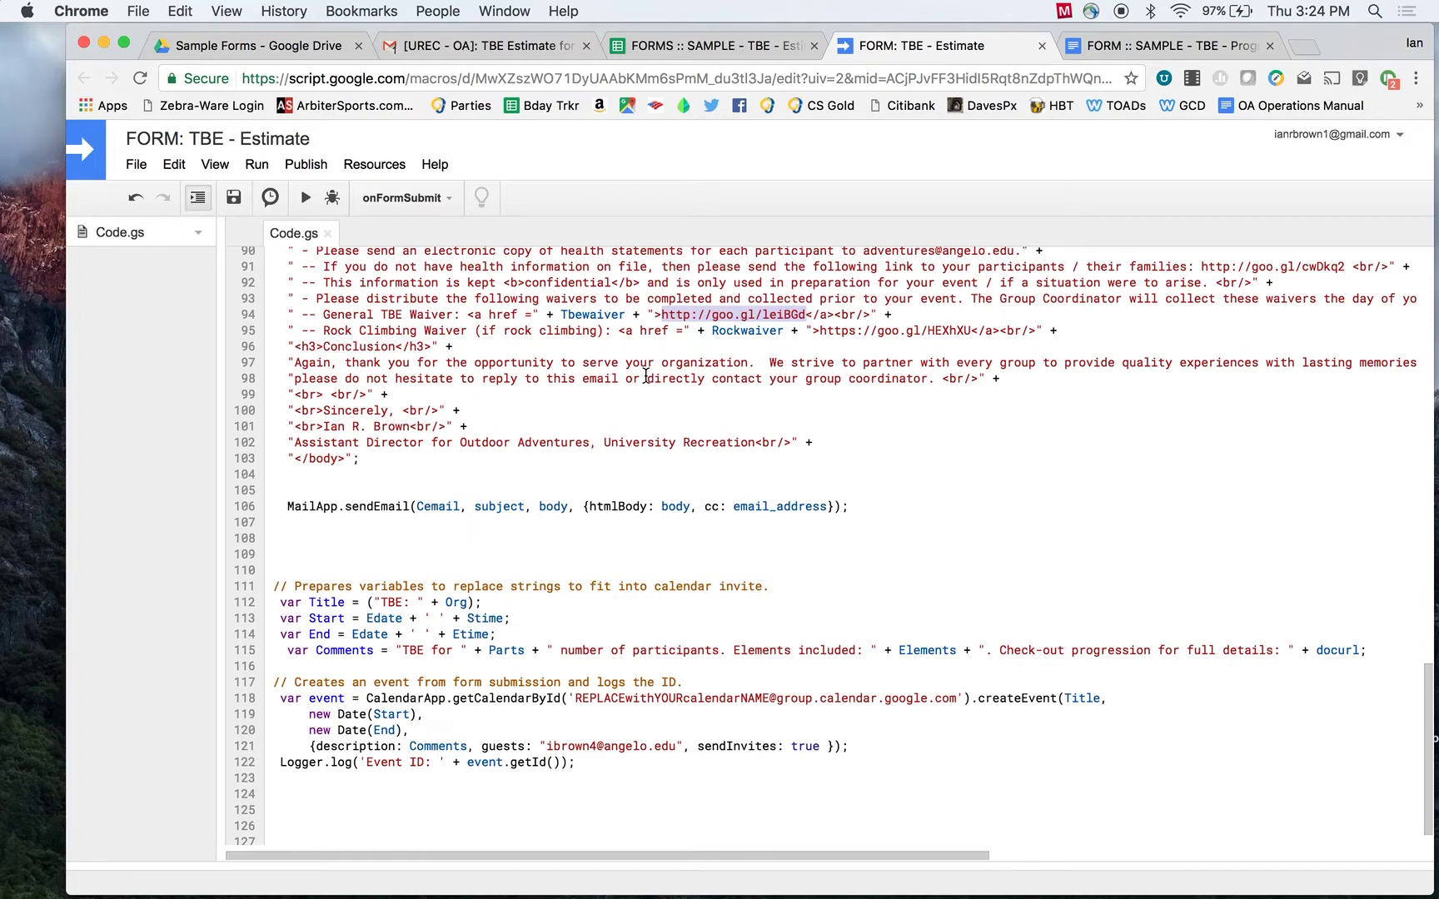
- Examine the calendar invite's Start, End and Comments variables, including docurl, and the code that creates the event
scroll(646, 375, "down", 2)
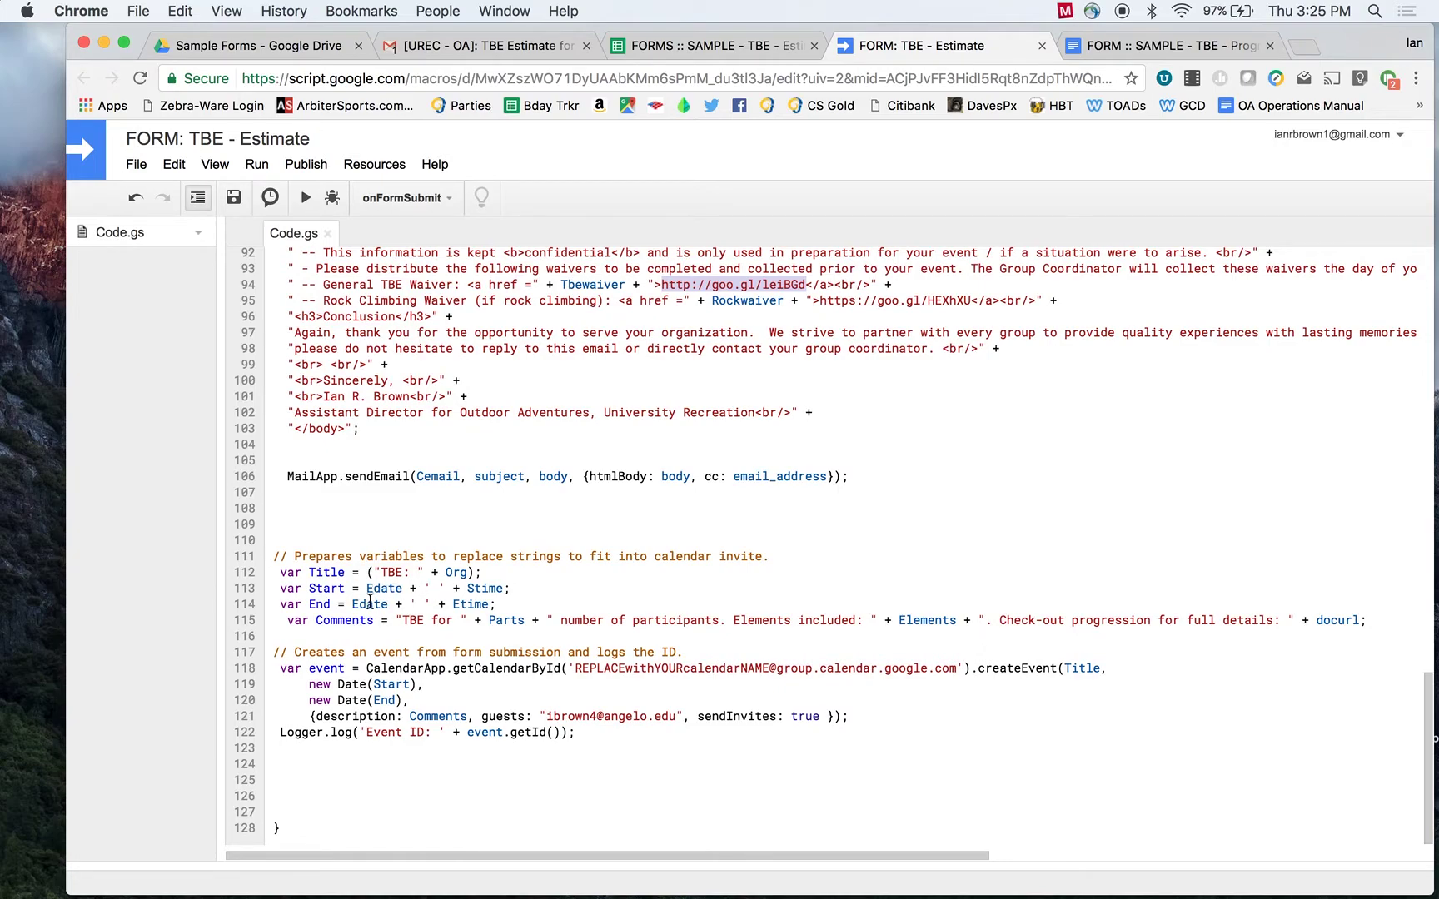
left_click_drag(367, 589, 516, 580)
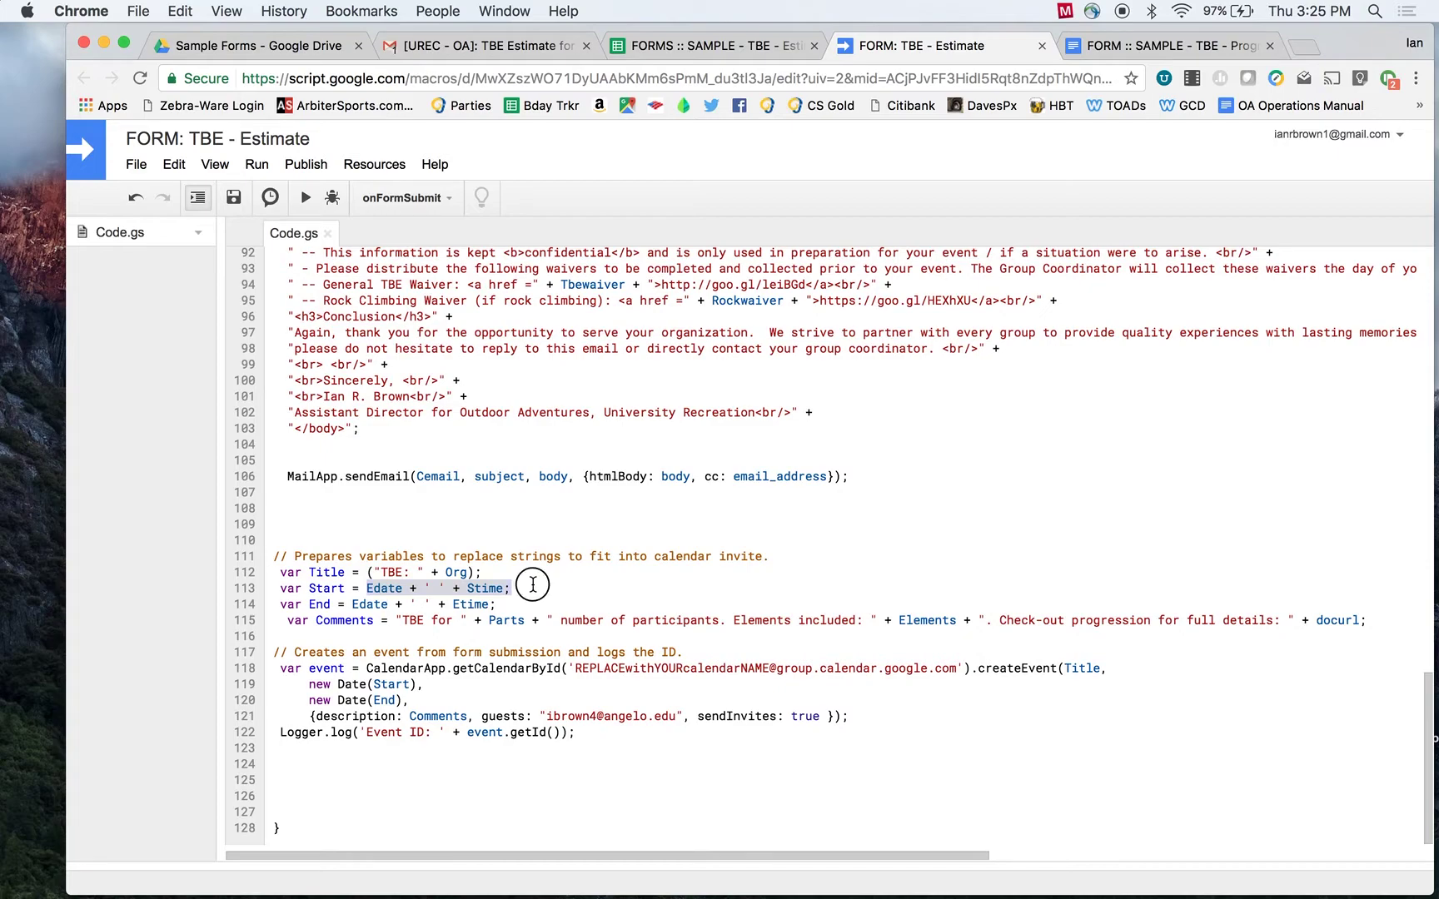
left_click(530, 586)
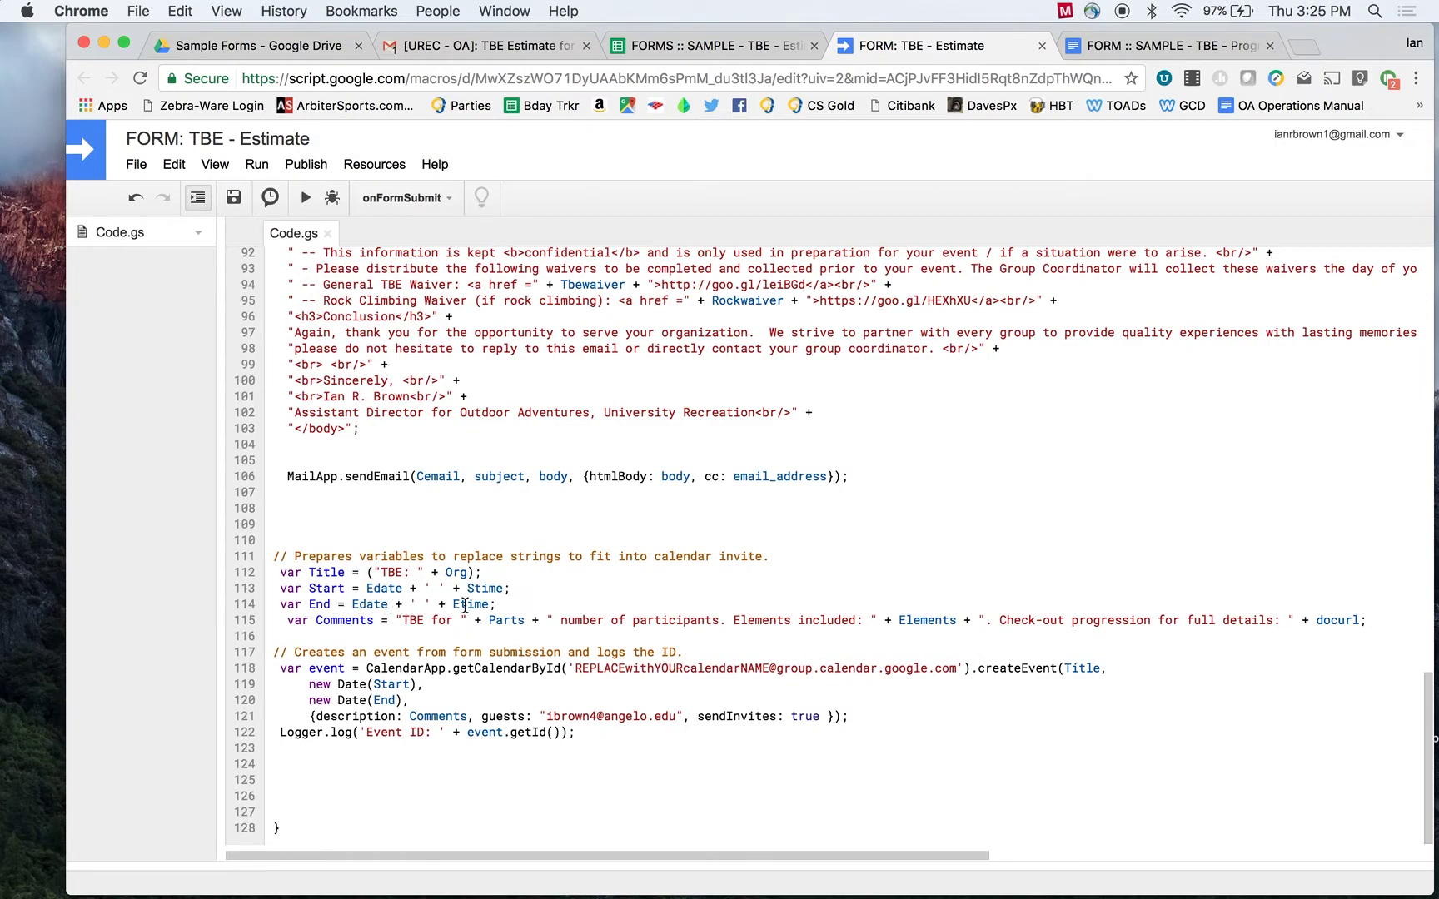
left_click(410, 602)
left_click(539, 599)
left_click_drag(313, 621, 377, 624)
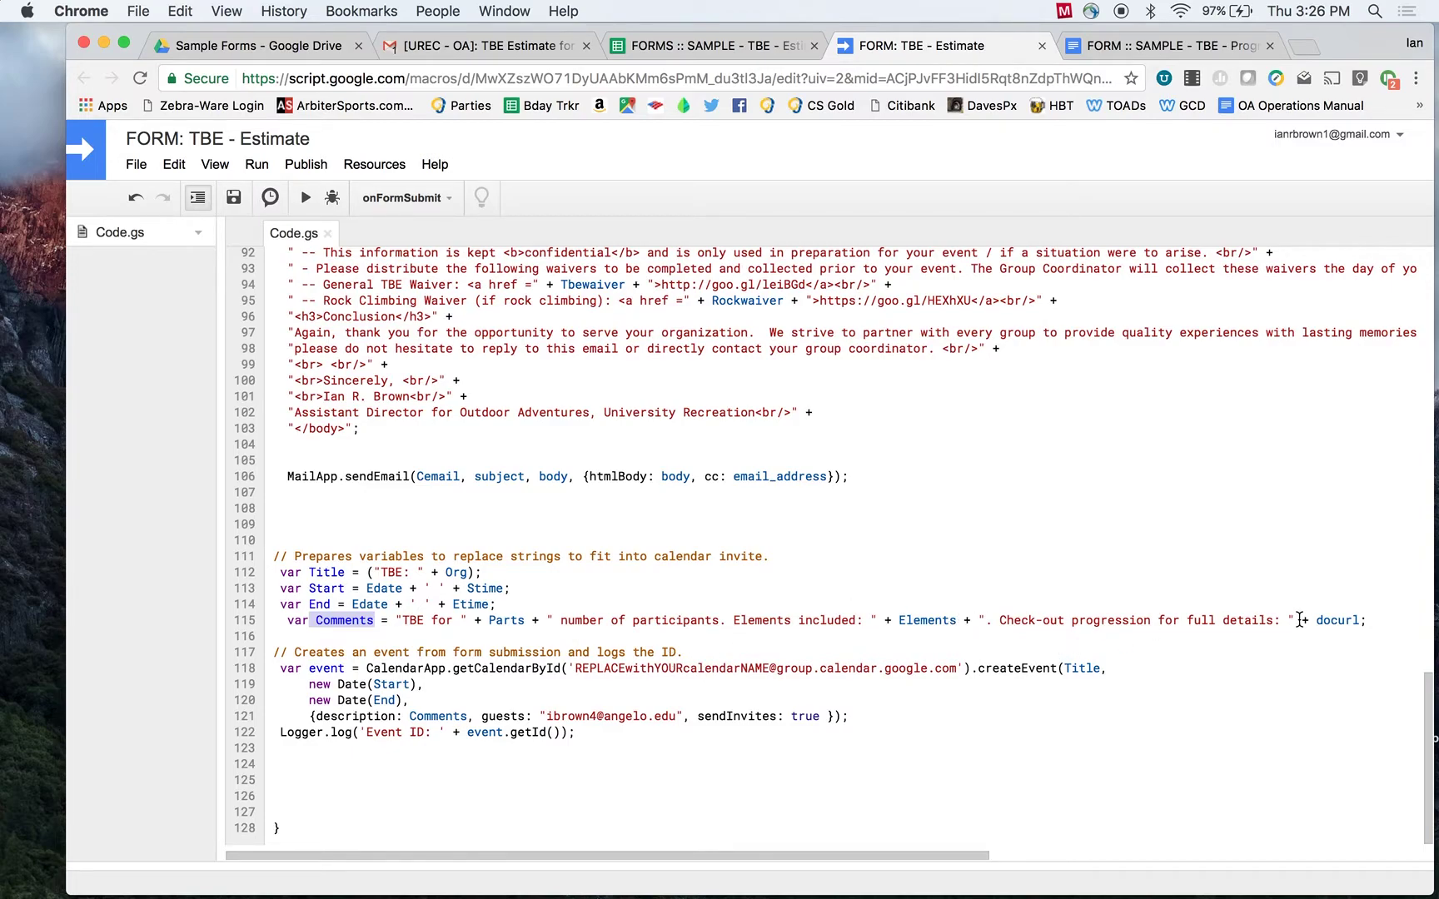
left_click_drag(1312, 622, 1359, 623)
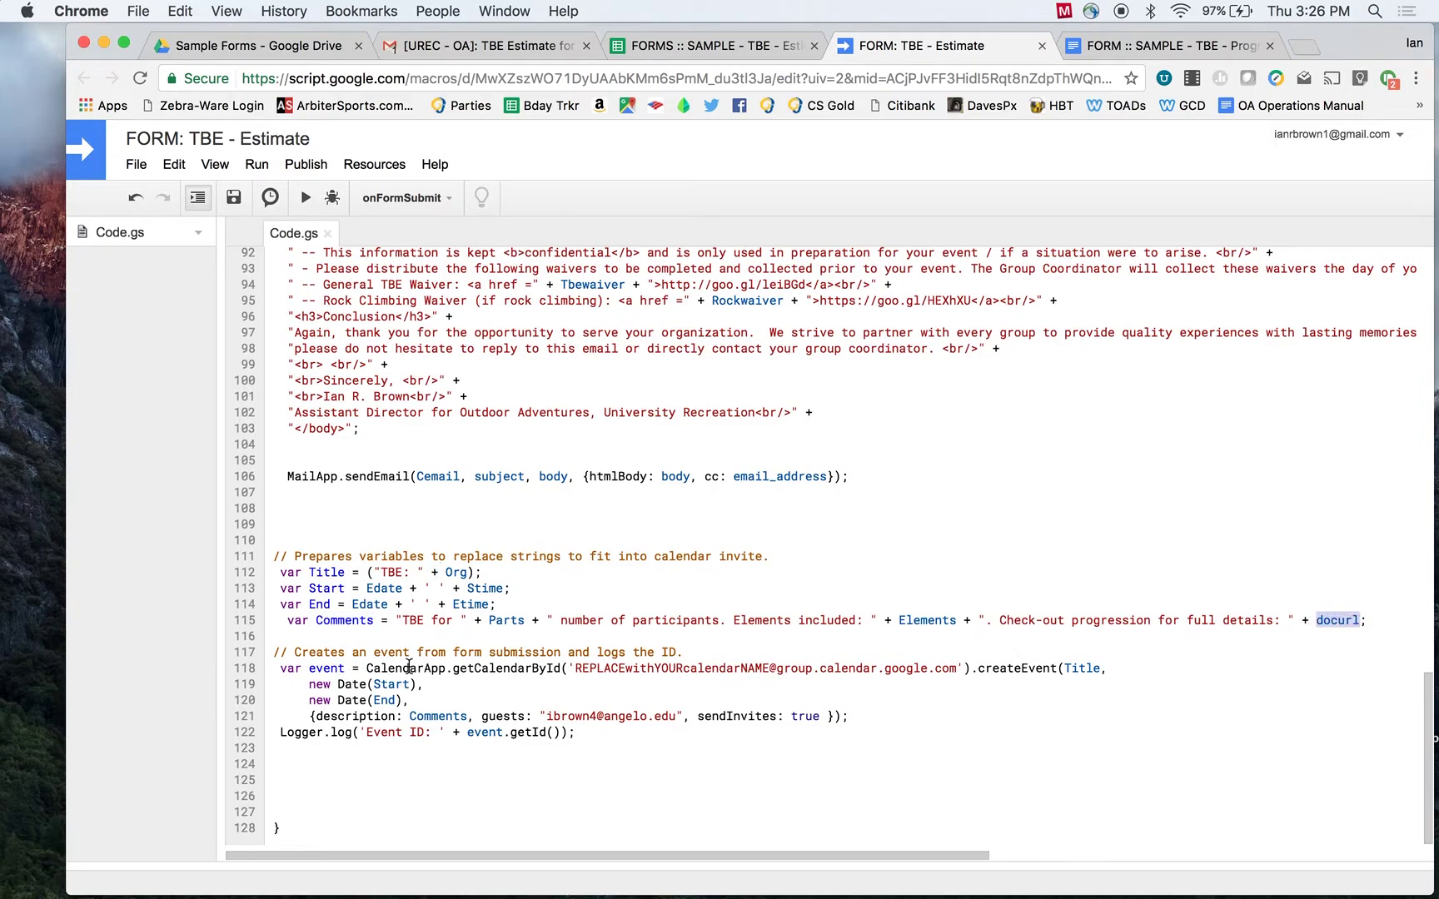
left_click_drag(275, 652, 358, 659)
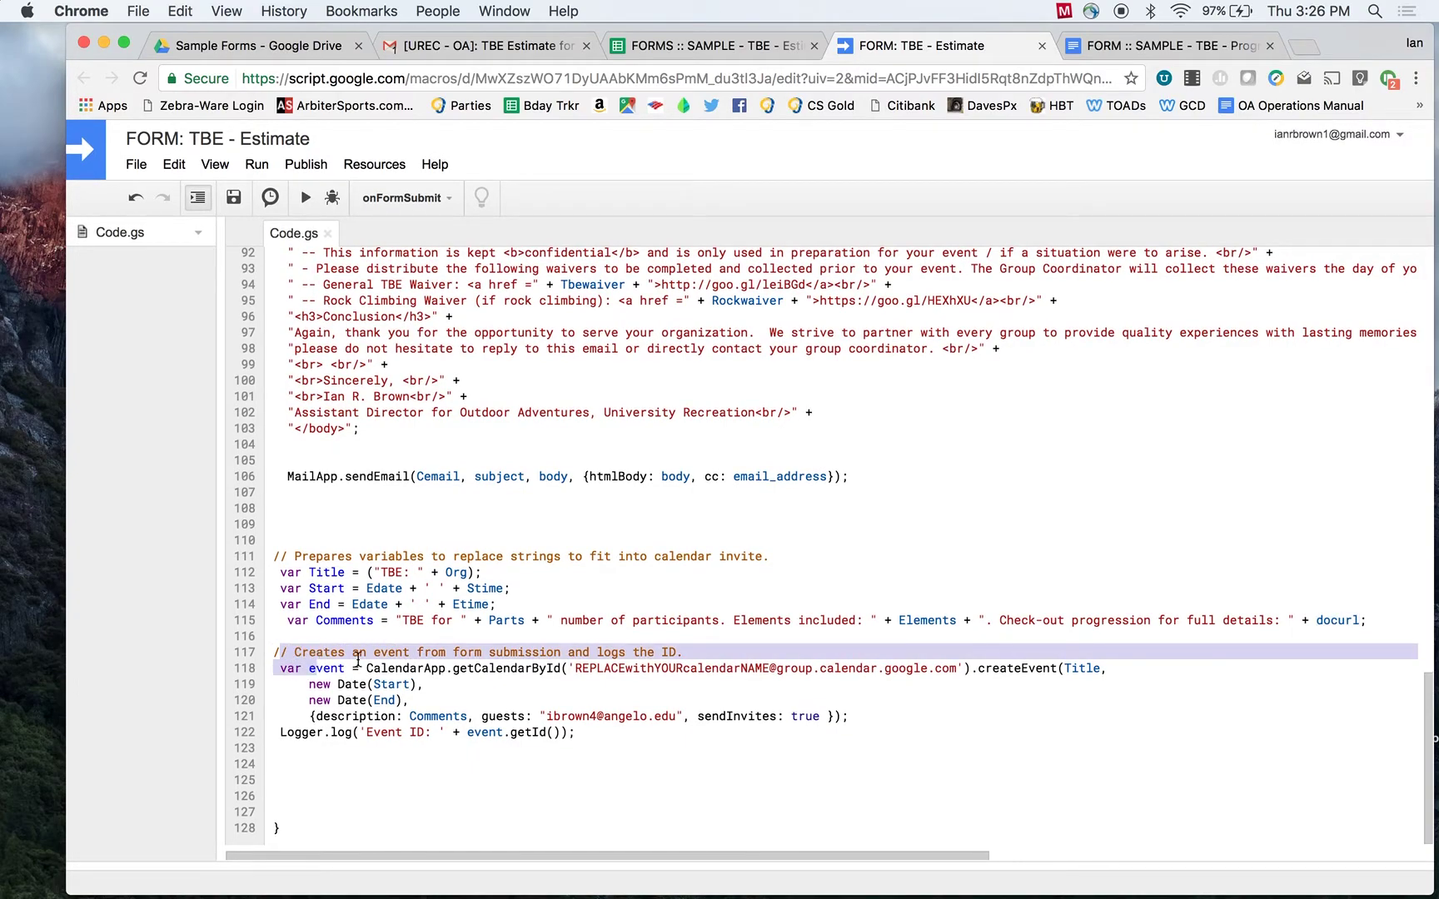
left_click(447, 693)
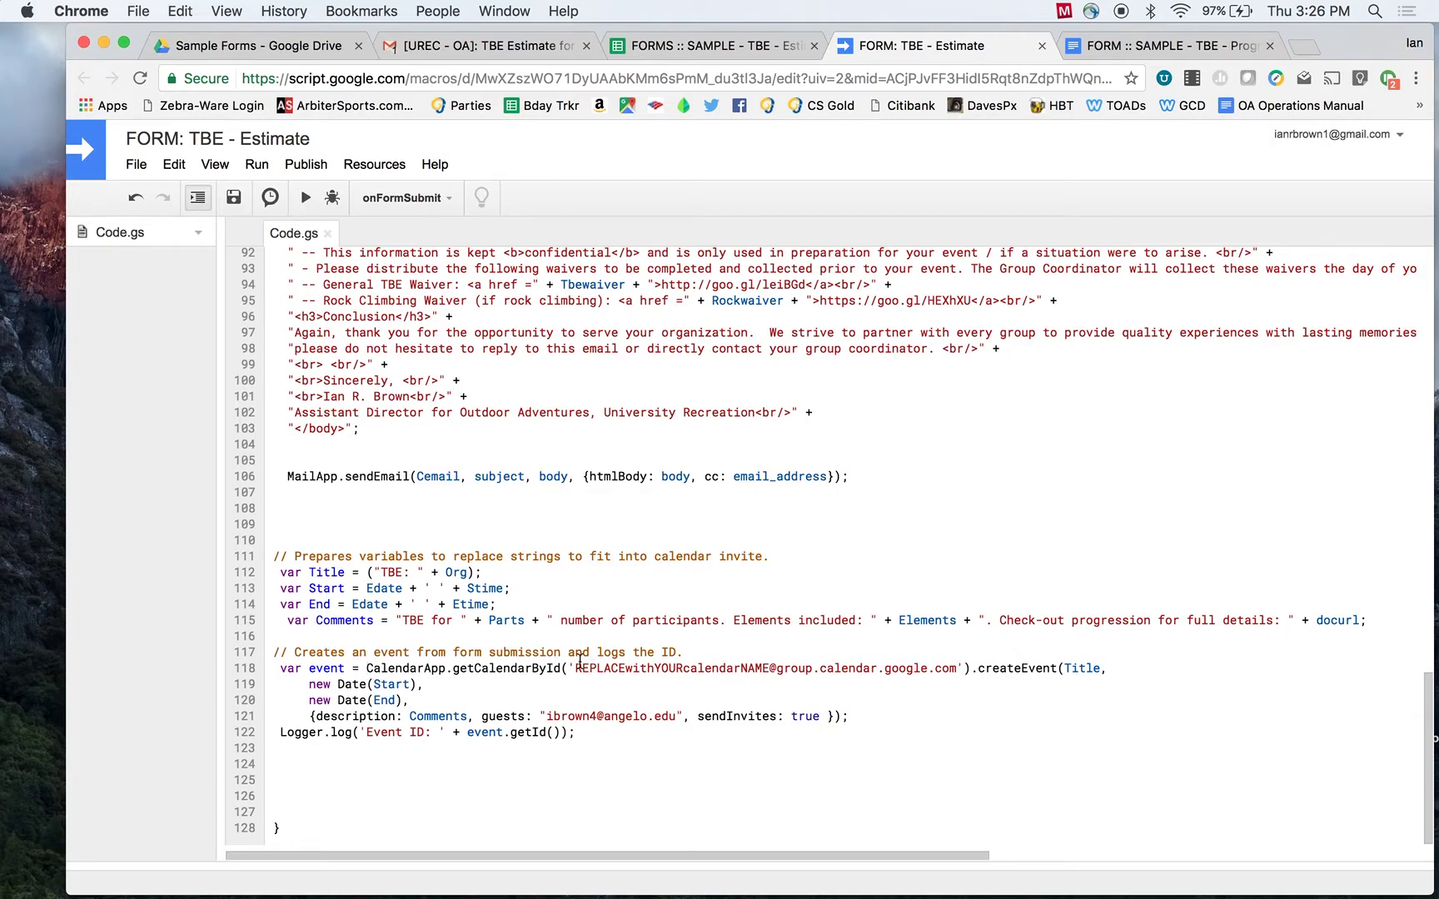
- Examine the calendar ID in the event creation code, highlighting its REPLACEwithYOURcalendarNAME placeholder and the group.calendar part of its domain
left_click_drag(576, 667, 766, 668)
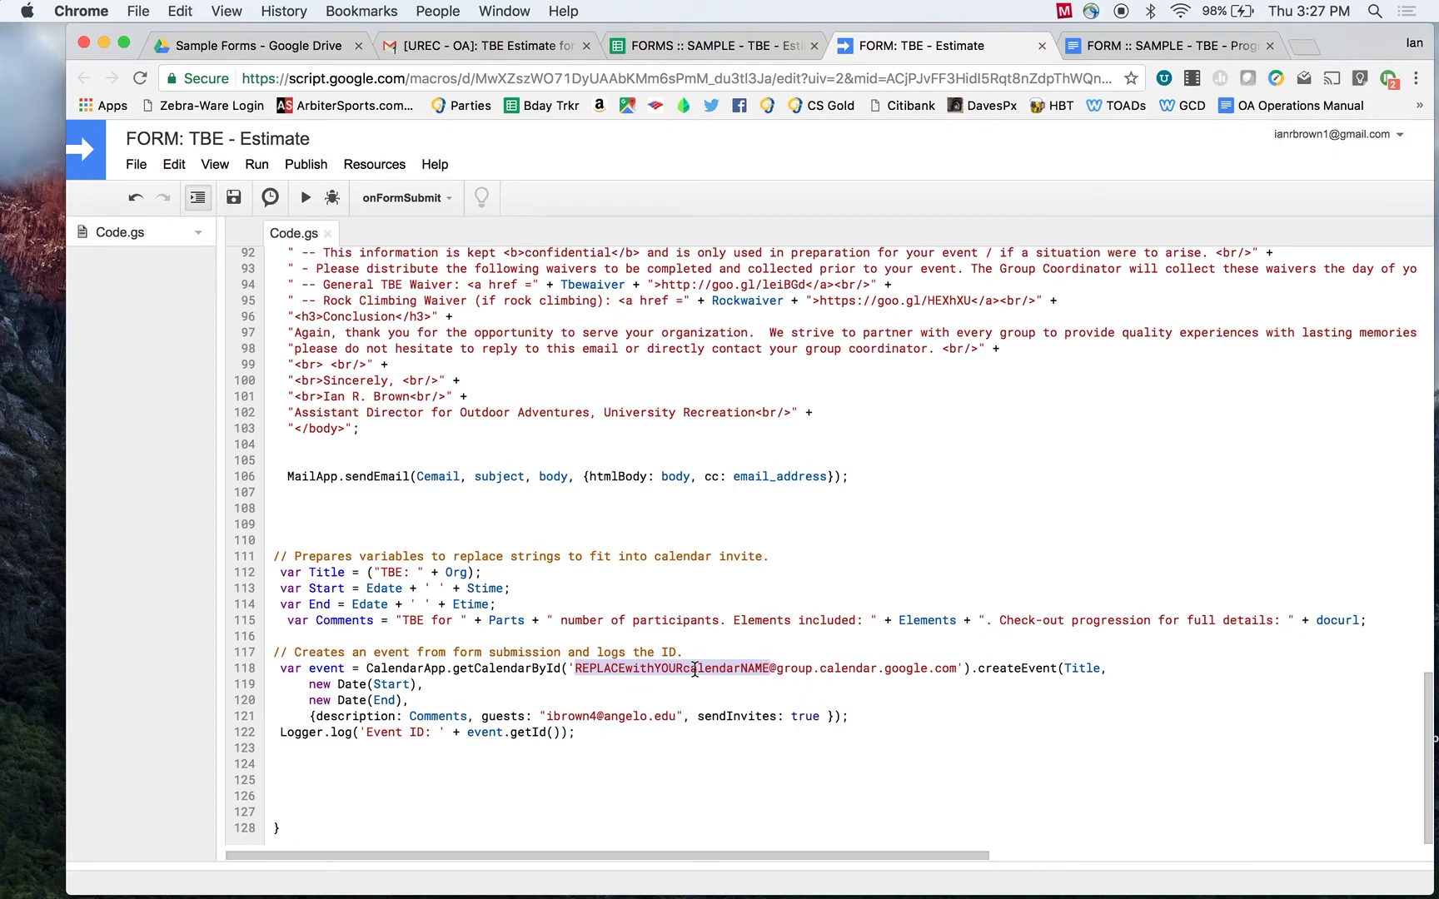
left_click(761, 636)
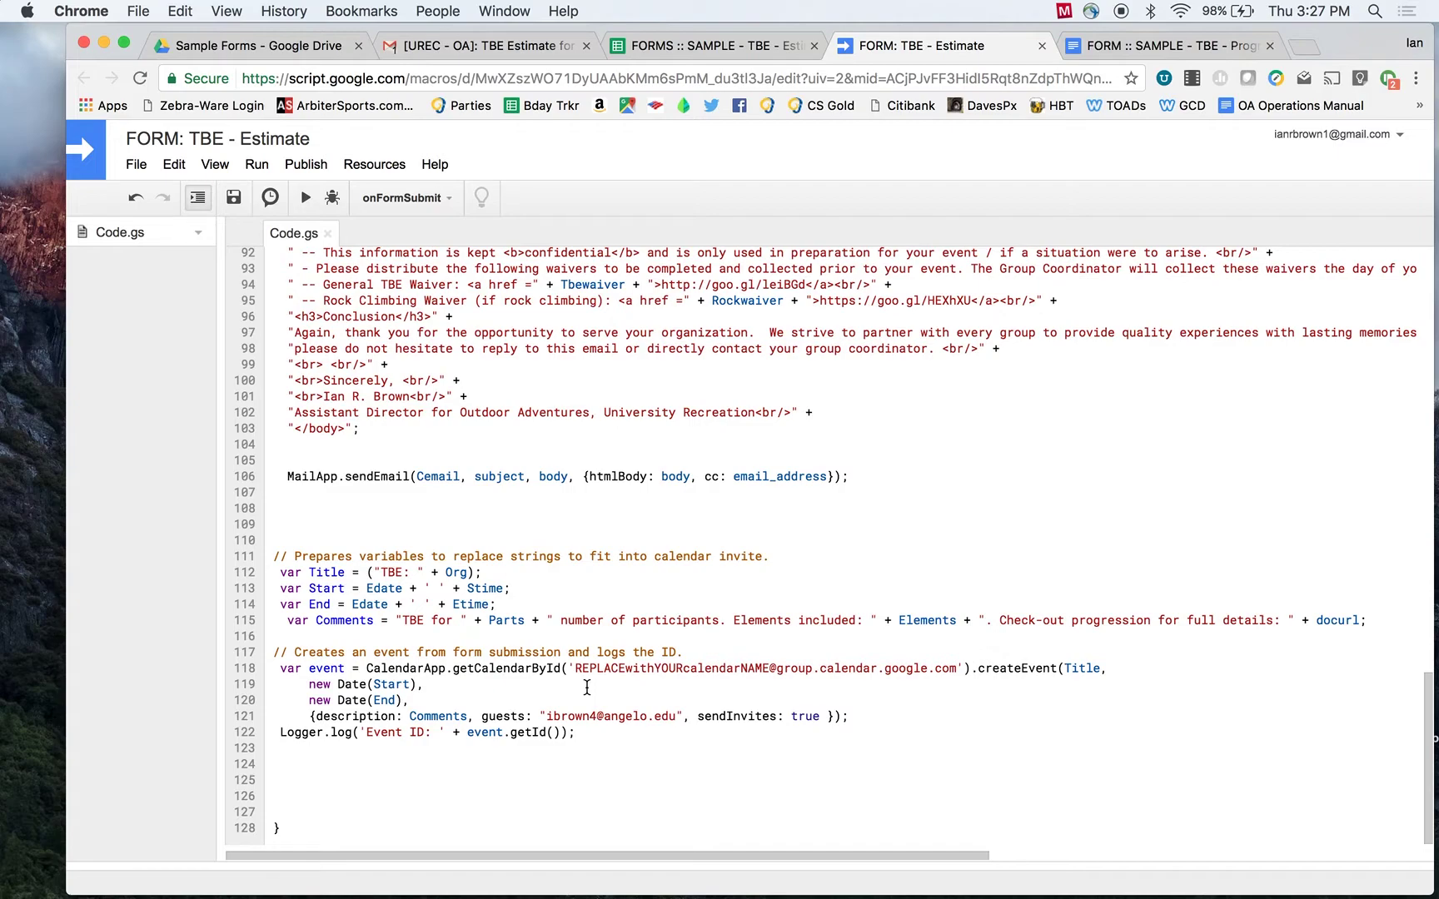
left_click_drag(775, 669, 860, 675)
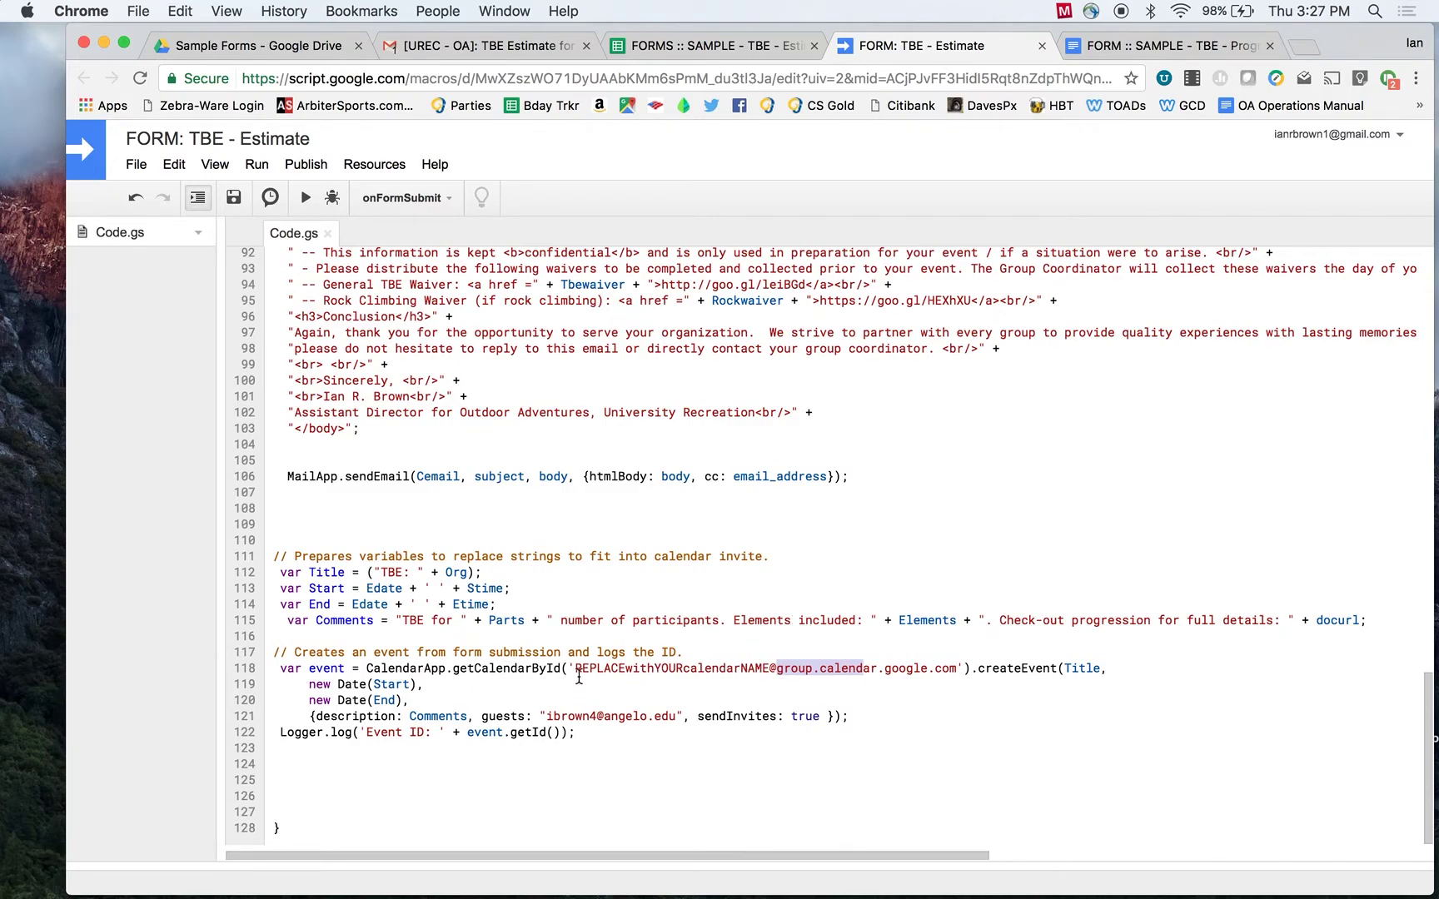
left_click_drag(579, 669, 769, 671)
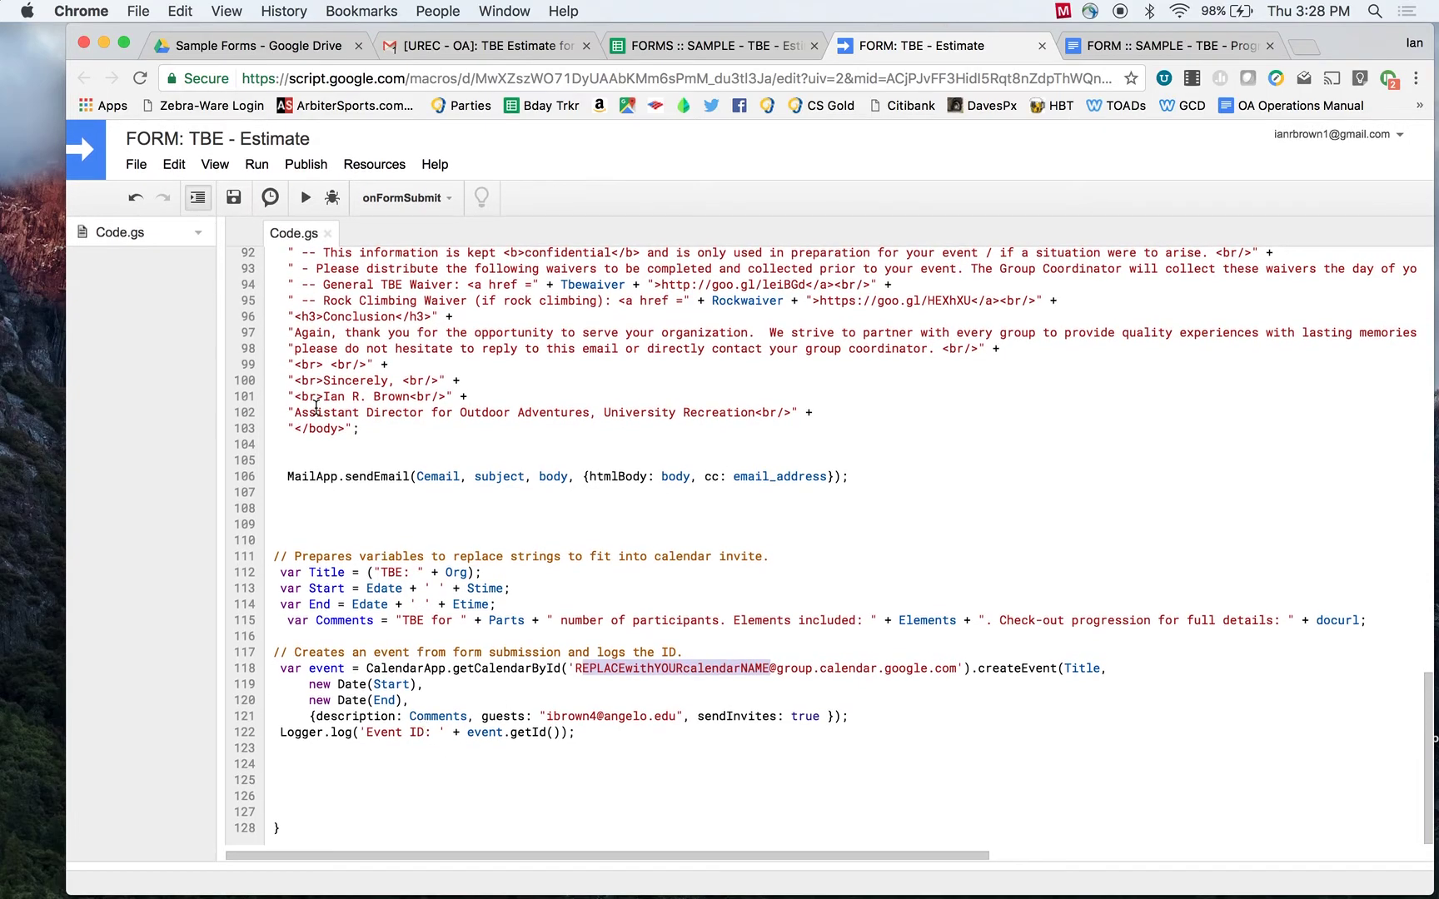
- Save the script and review the project's triggers, then close them without making changes
left_click(233, 198)
left_click(272, 200)
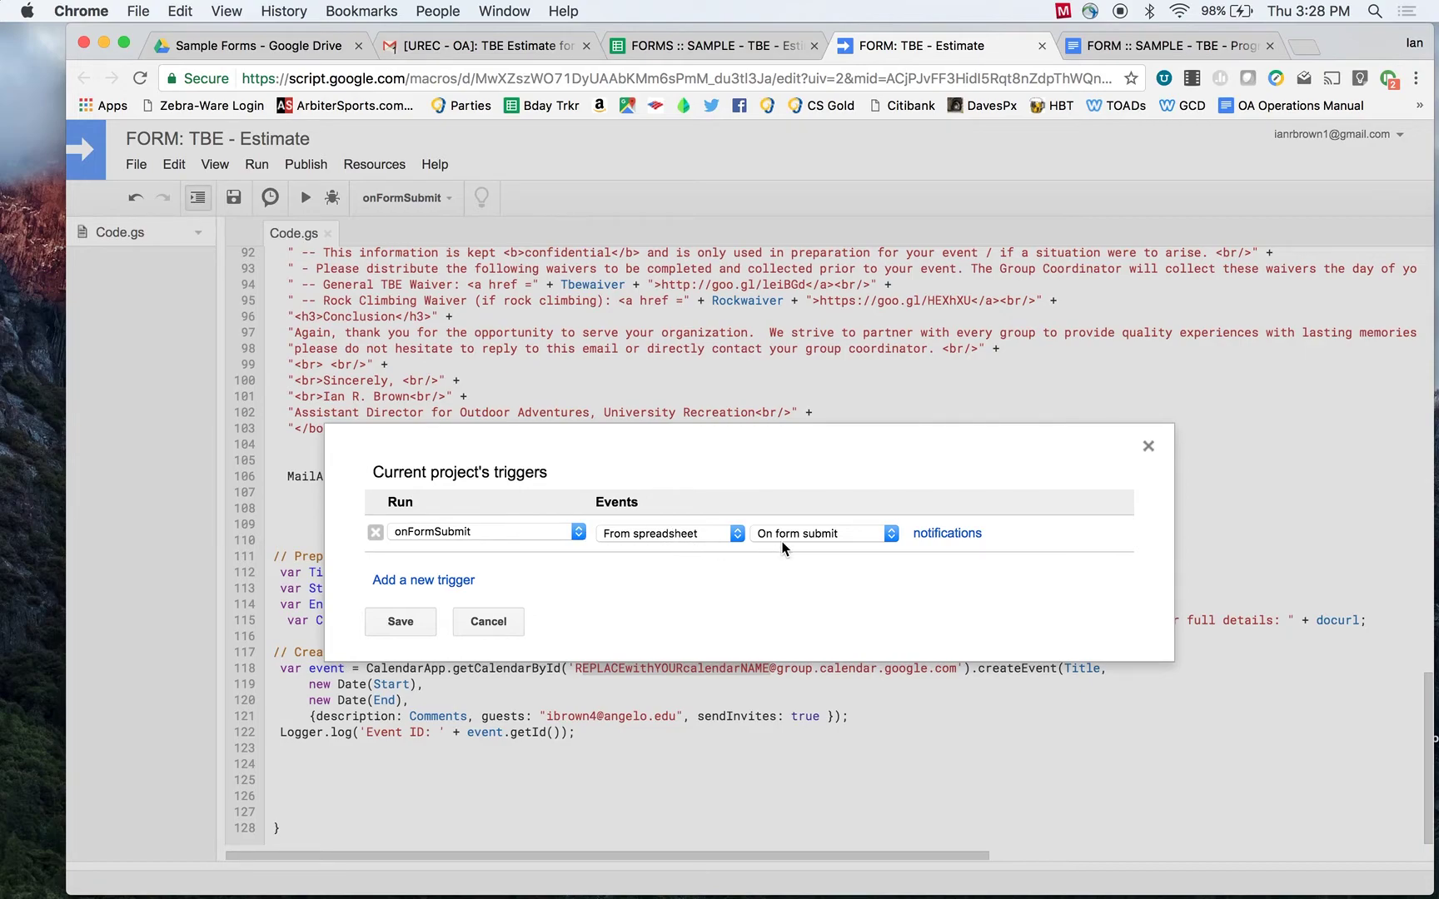
left_click(497, 613)
- Run the onFormSubmit function manually as a test and dismiss the error
scroll(494, 631, "up", 1)
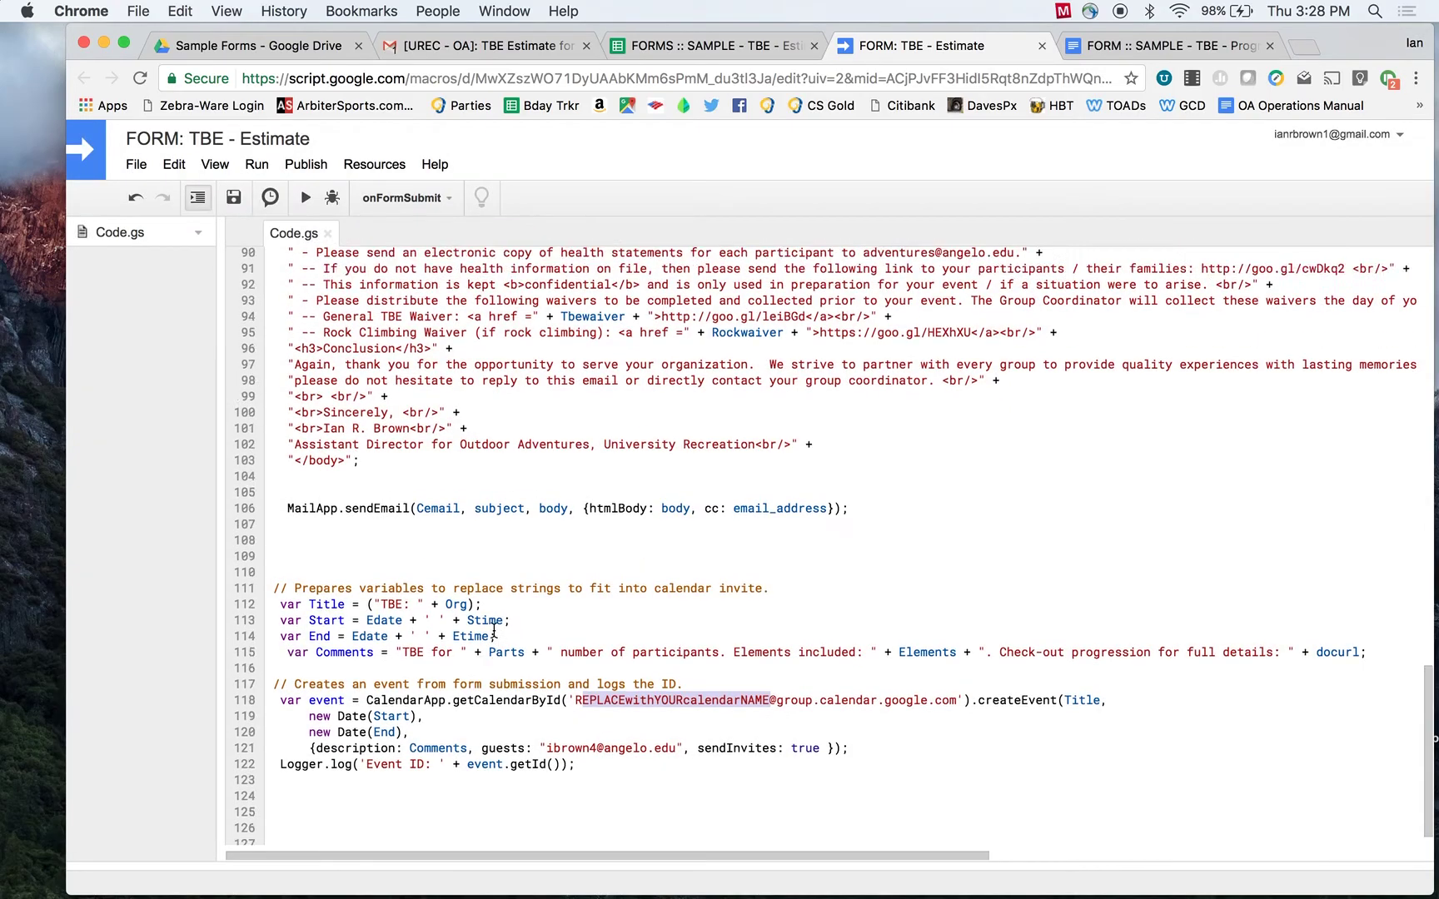
scroll(495, 631, "up", 20)
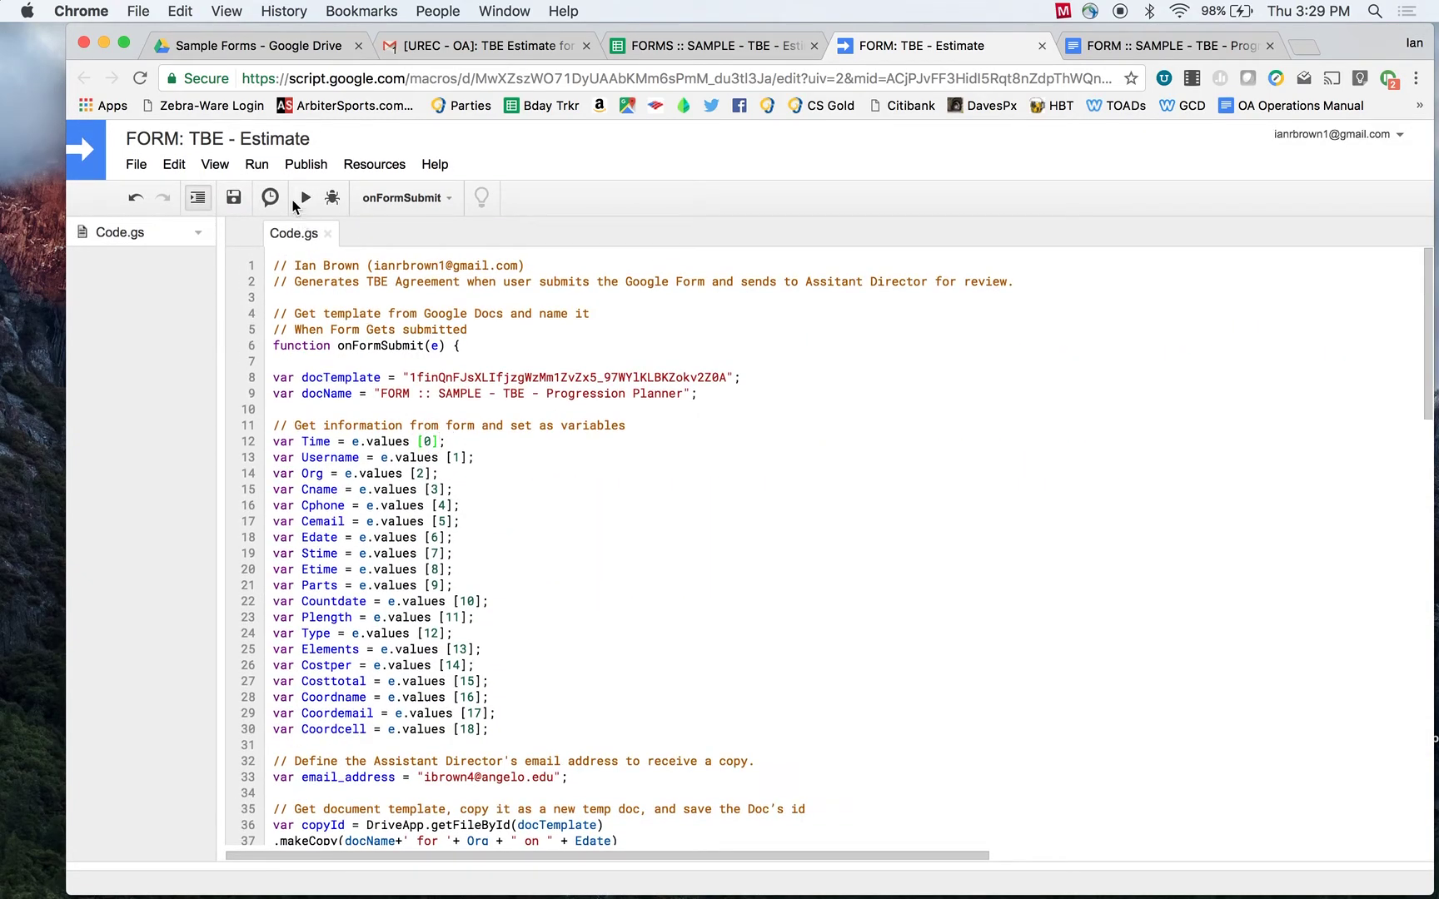
left_click(305, 197)
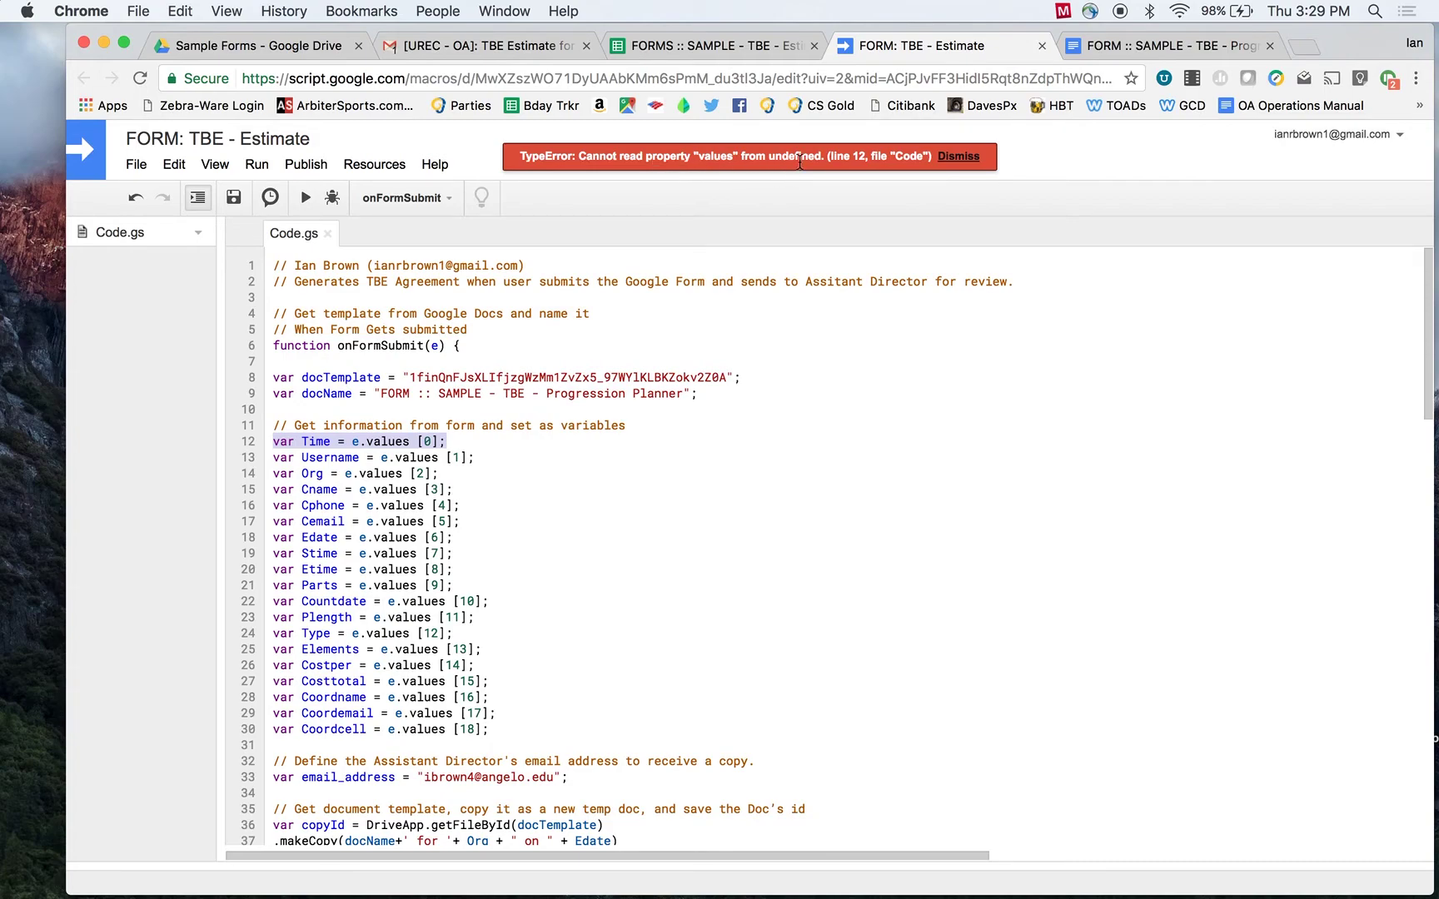
left_click(964, 157)
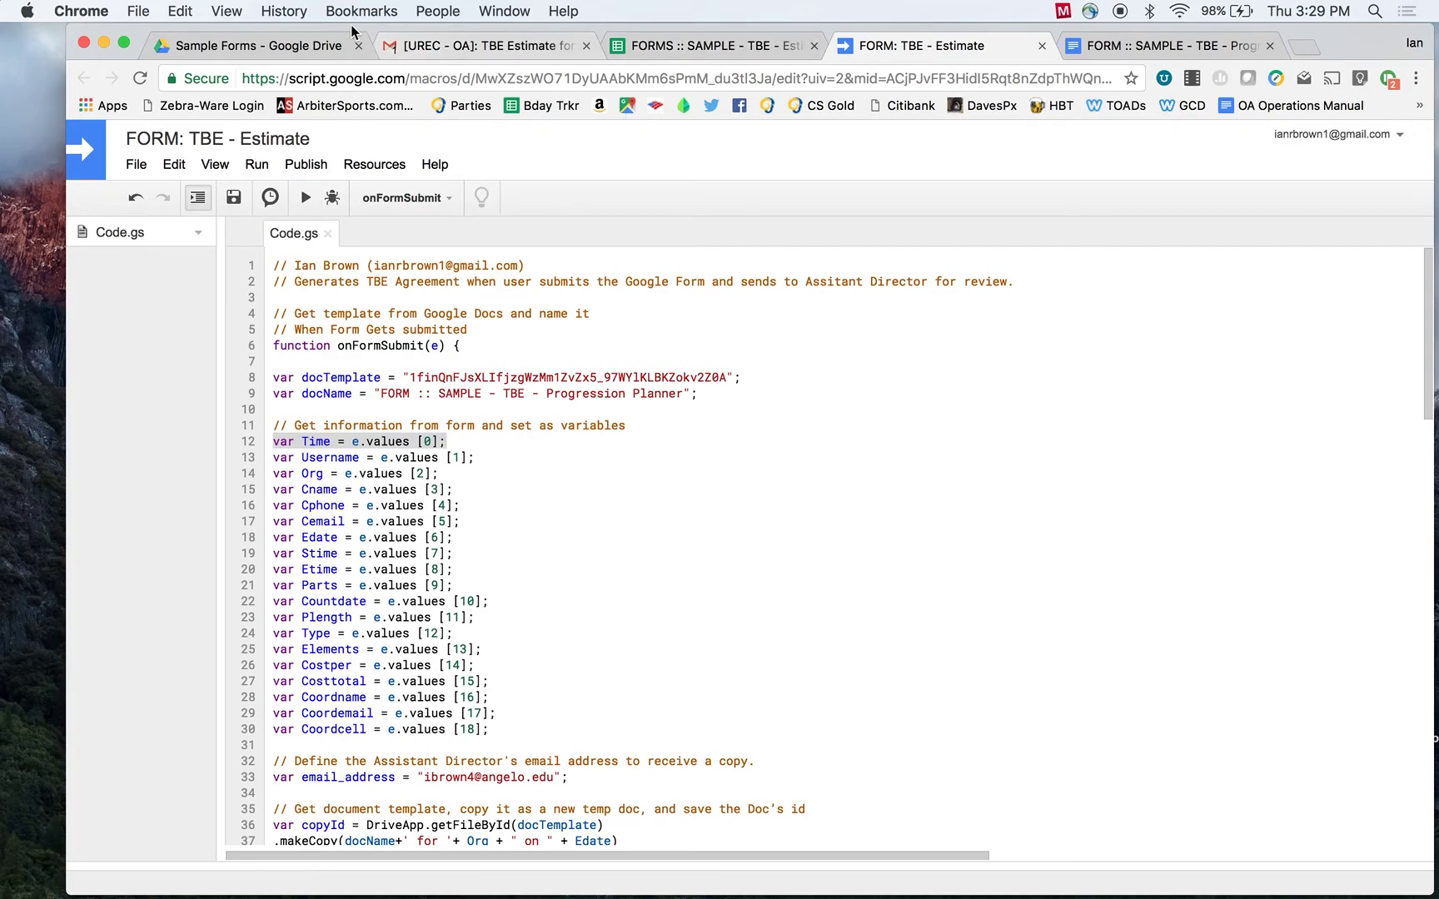
- Switch back to the Sample Forms folder in Google Drive
left_click(320, 48)
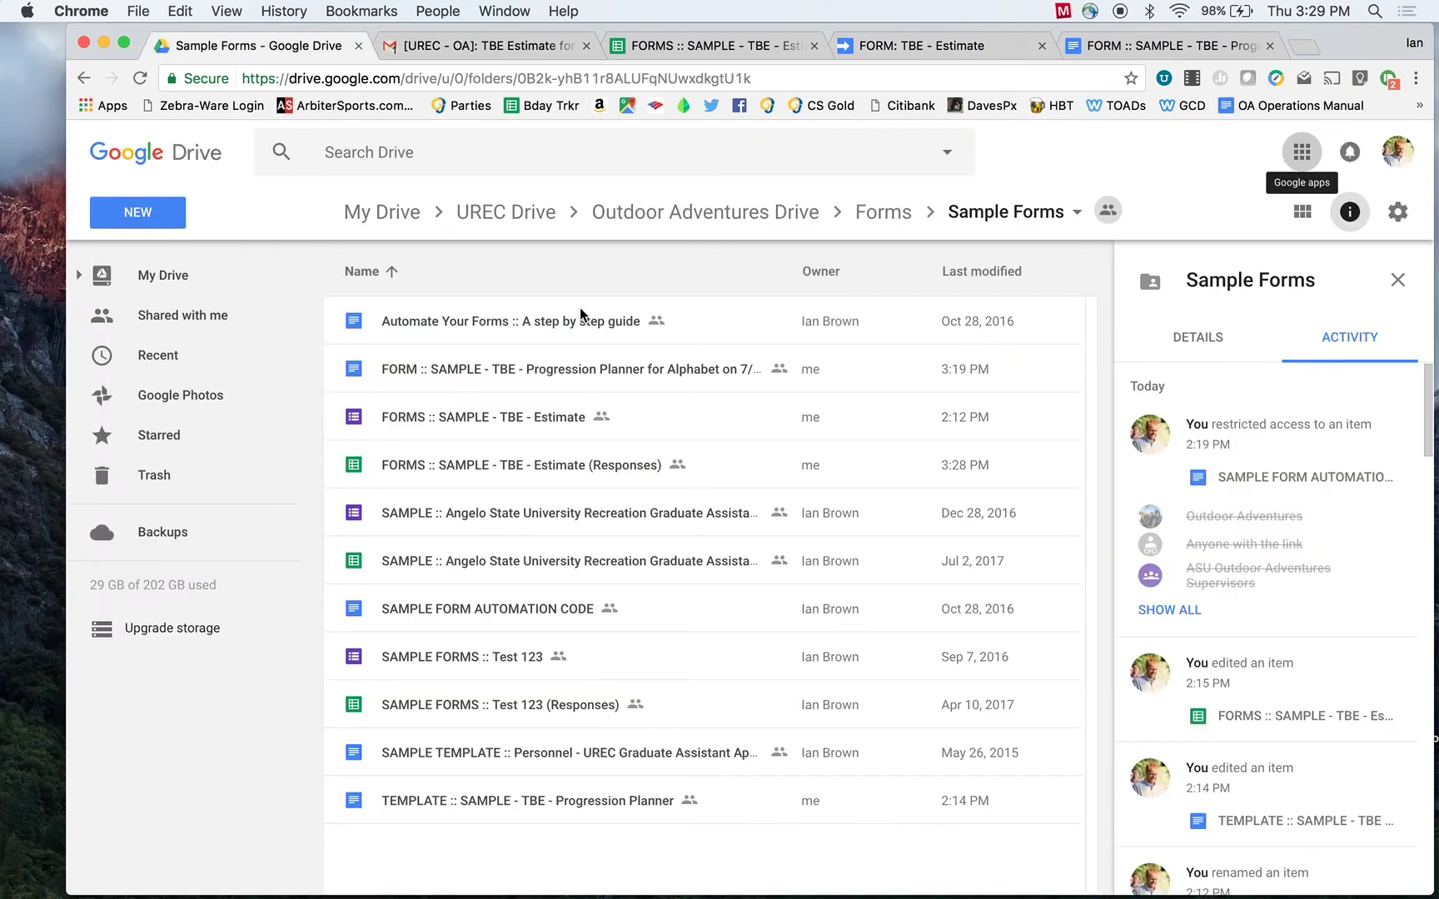